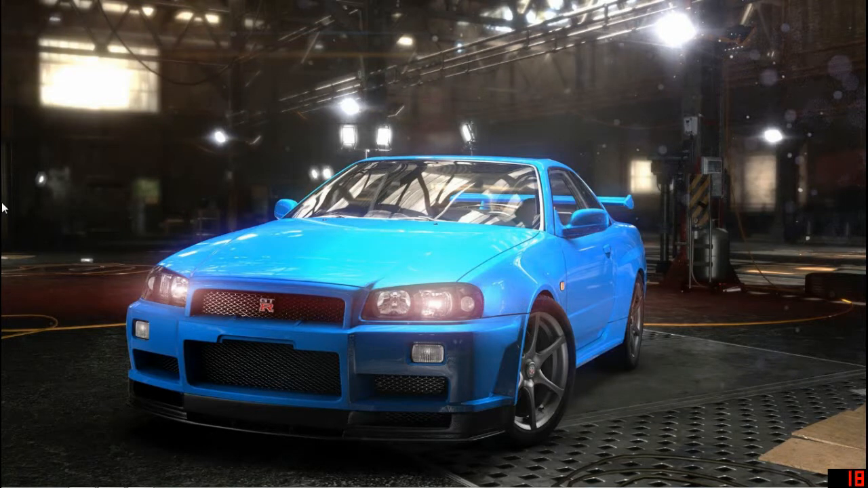
left_click_drag(7, 2, 864, 102)
left_click_drag(100, 125, 265, 365)
left_click_drag(3, 7, 2, 252)
left_click_drag(381, 322, 476, 330)
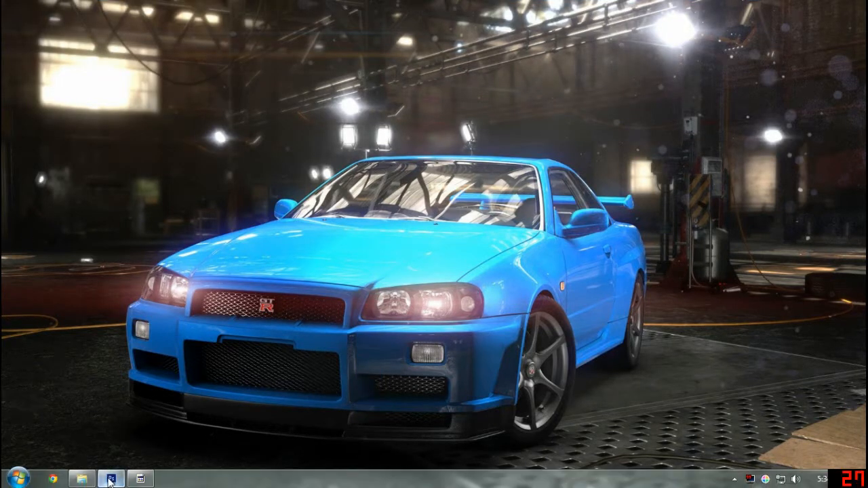
Switch to Photoshop and create a new white document named Skyline BG at 1360 by 768 pixels.
left_click(111, 480)
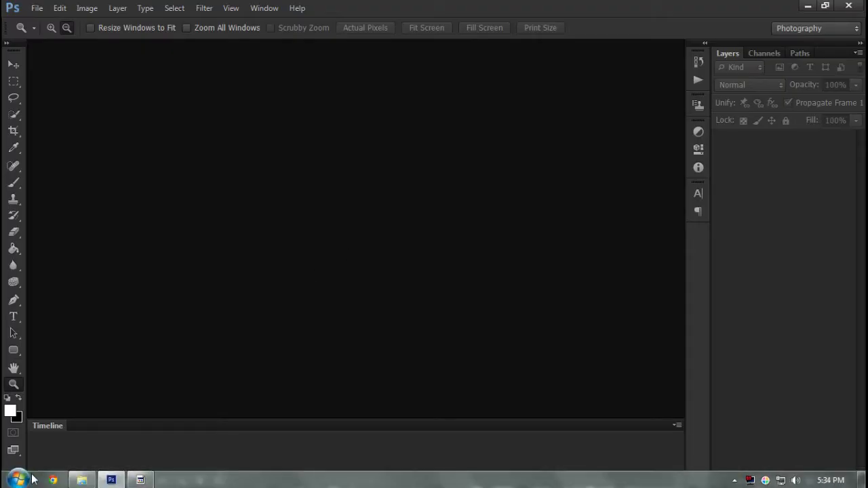
mouse_move(108, 479)
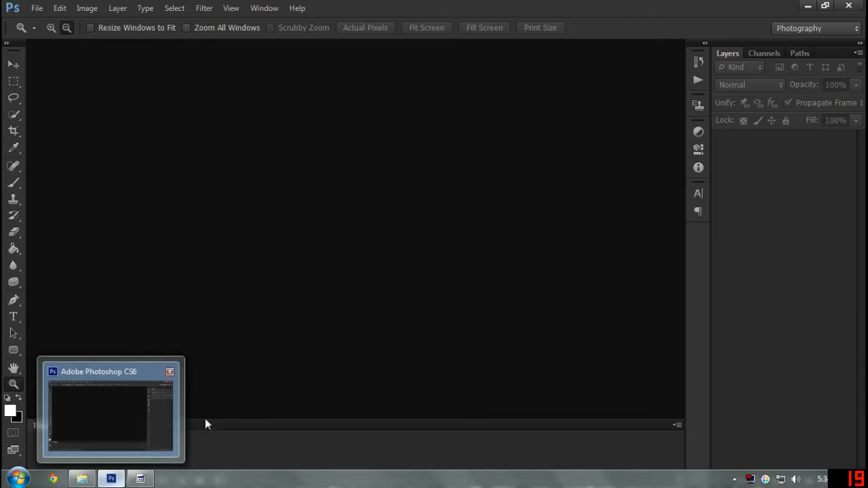
left_click(36, 8)
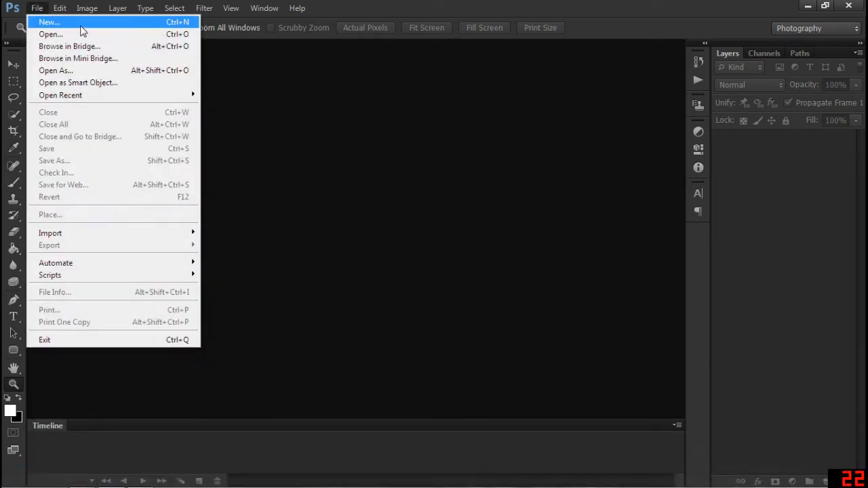
left_click(80, 25)
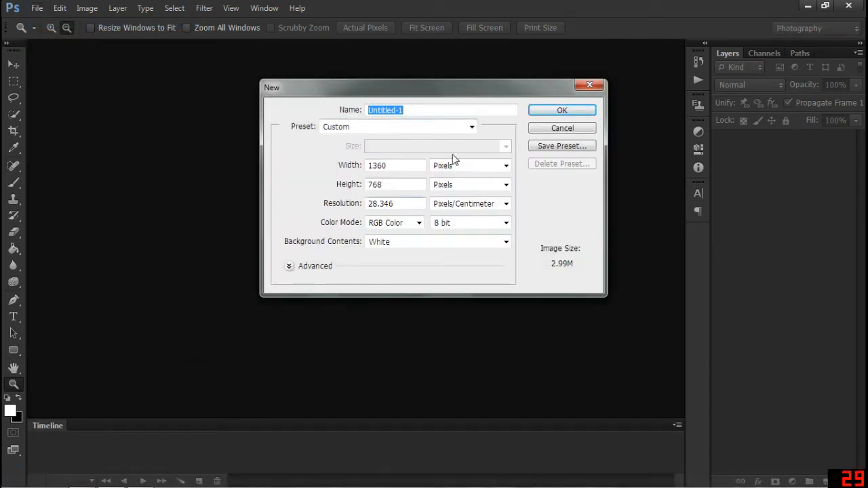
type("S")
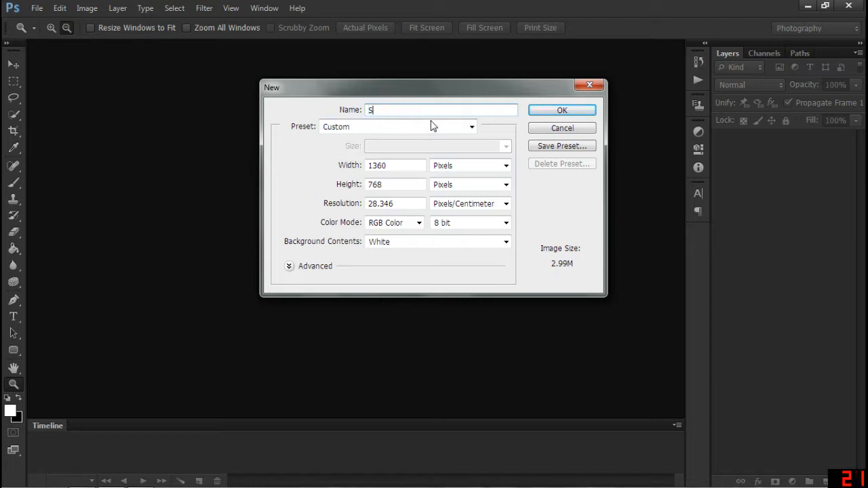
type("kyline BG")
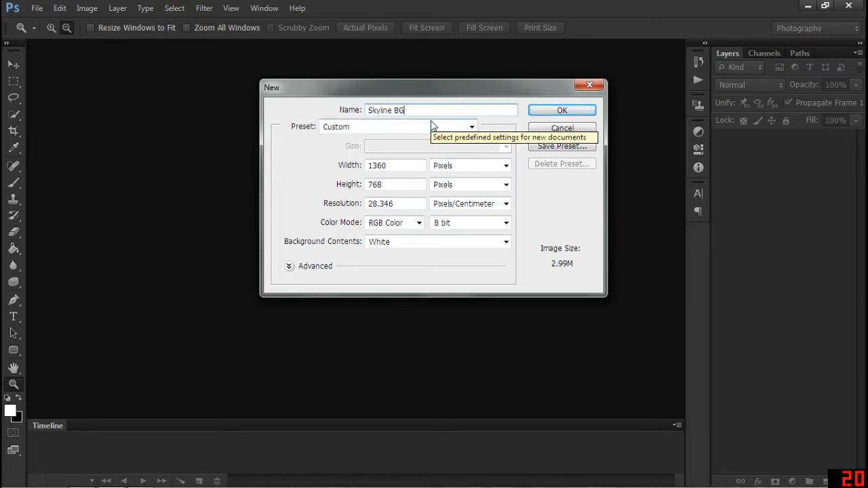
key("Tab")
double_click(392, 183)
left_click(385, 166)
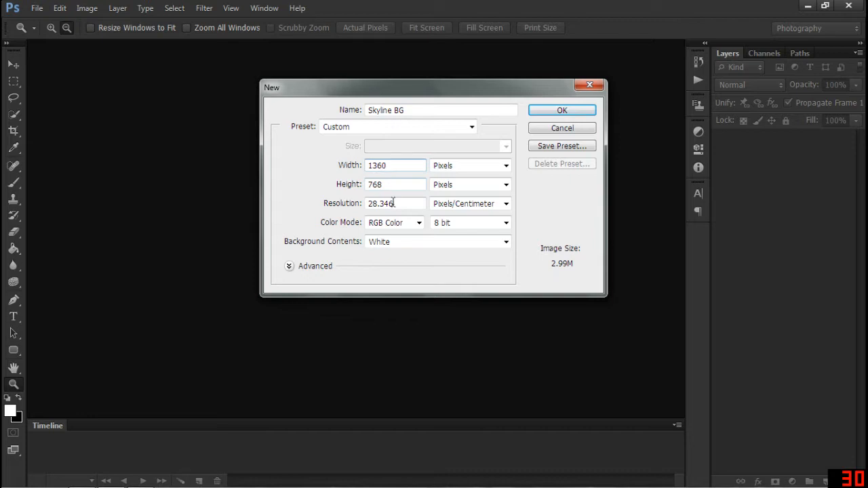
left_click(569, 113)
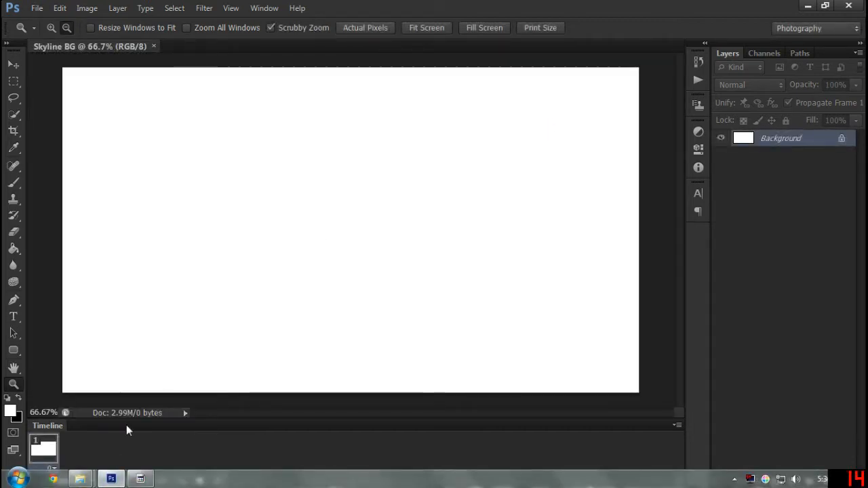
Place Nissan-R34_full_big.jpg from the Photoshop pictures folder and scale it to about 71.6% so it slightly overlaps the canvas edges.
mouse_move(80, 479)
left_click(223, 413)
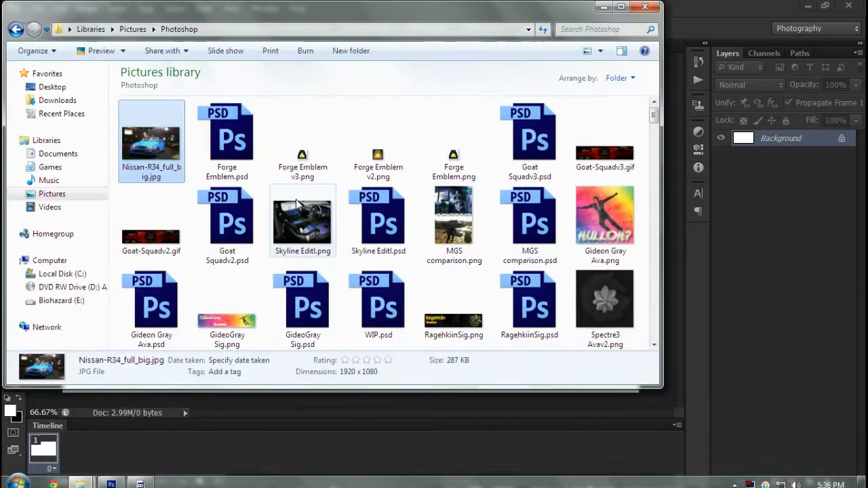
left_click_drag(144, 142, 339, 246)
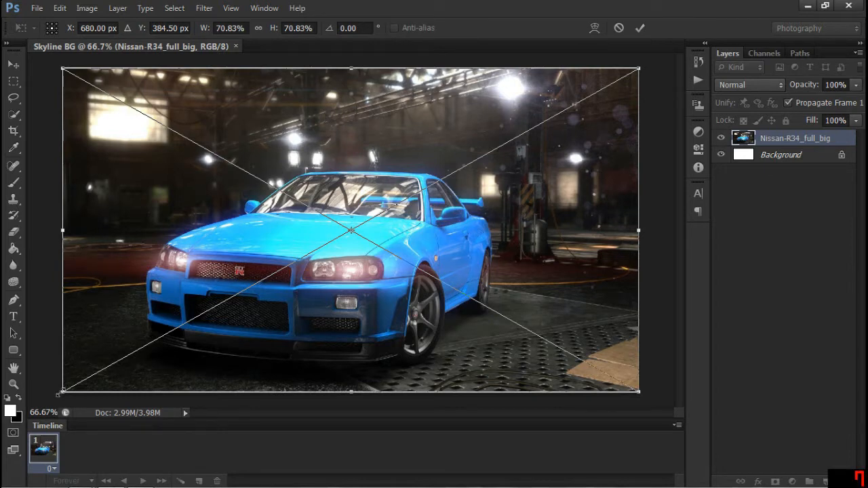
mouse_move(60, 392)
left_mouse_down()
mouse_move(74, 376)
mouse_move(97, 364)
mouse_move(82, 382)
mouse_move(194, 319)
mouse_move(233, 370)
mouse_move(184, 356)
mouse_move(147, 369)
mouse_move(132, 355)
mouse_move(223, 333)
mouse_move(101, 291)
mouse_move(136, 309)
mouse_move(72, 358)
mouse_move(81, 350)
mouse_move(54, 388)
left_mouse_up()
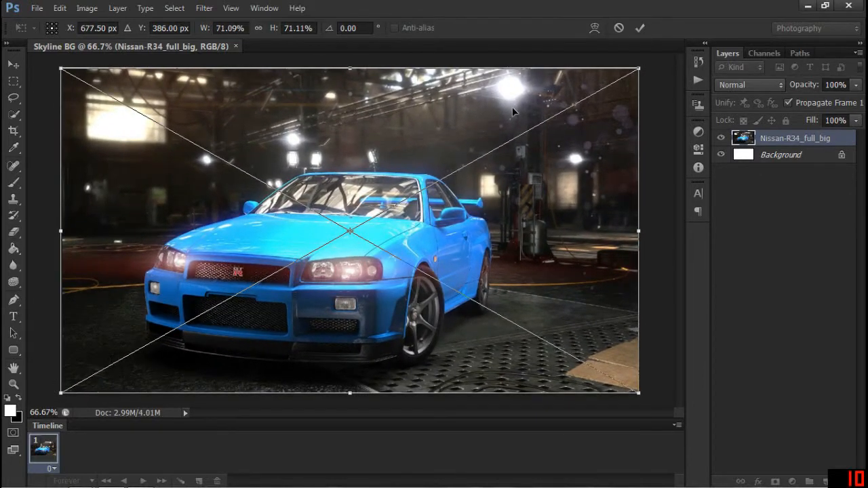
left_click_drag(644, 66, 648, 64)
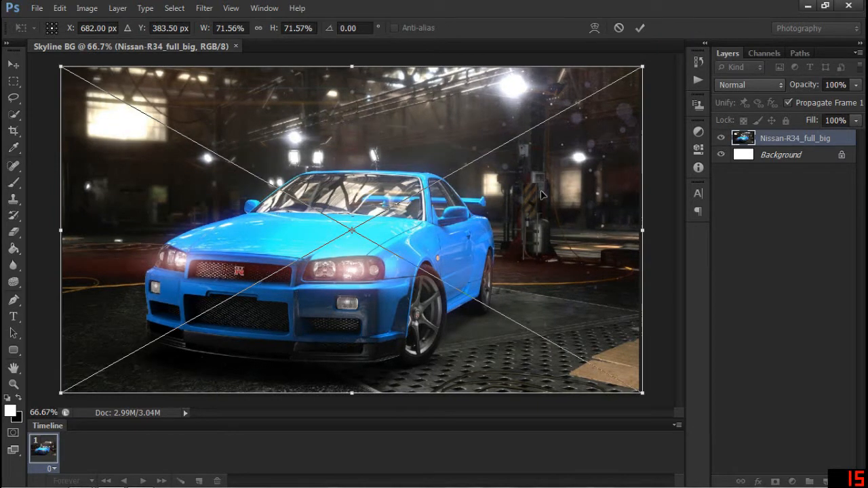
key("Return")
key("z")
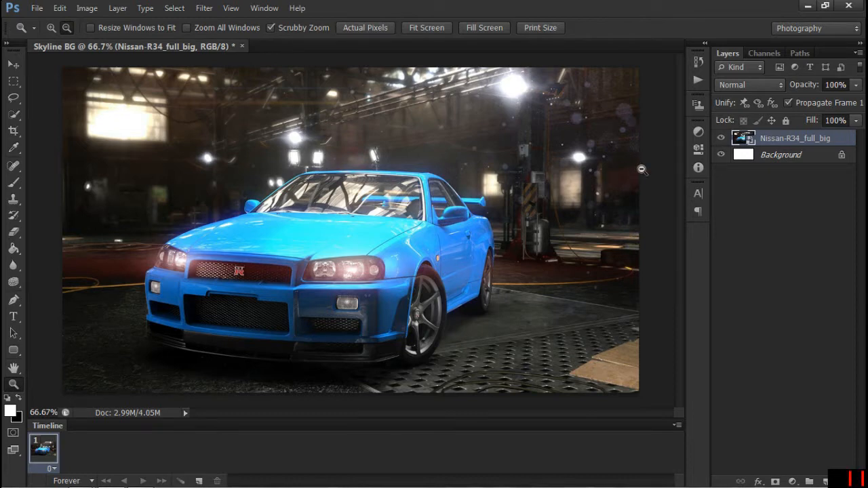
Duplicate the Nissan-R34_full_big layer within the Skyline BG document under the default copy name.
right_click(791, 139)
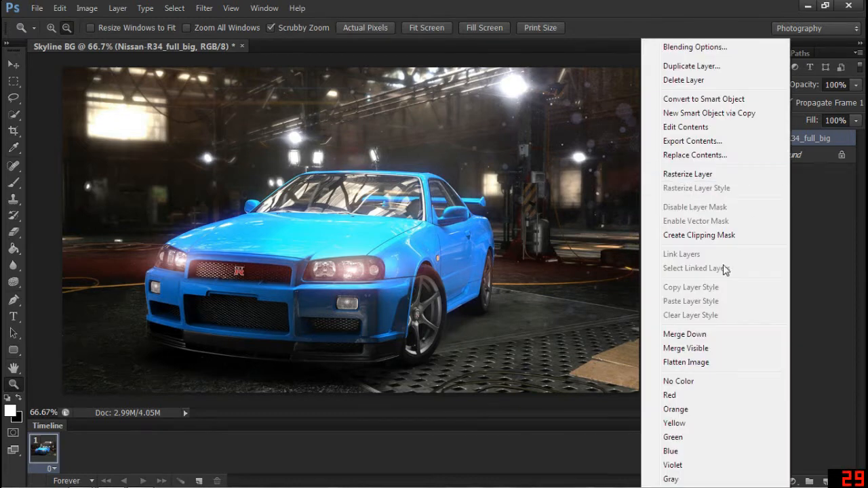
left_click(733, 65)
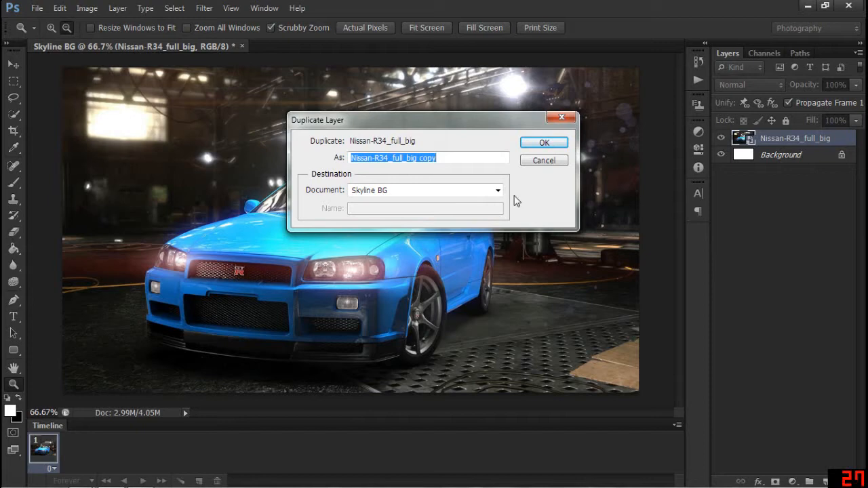
key("Return")
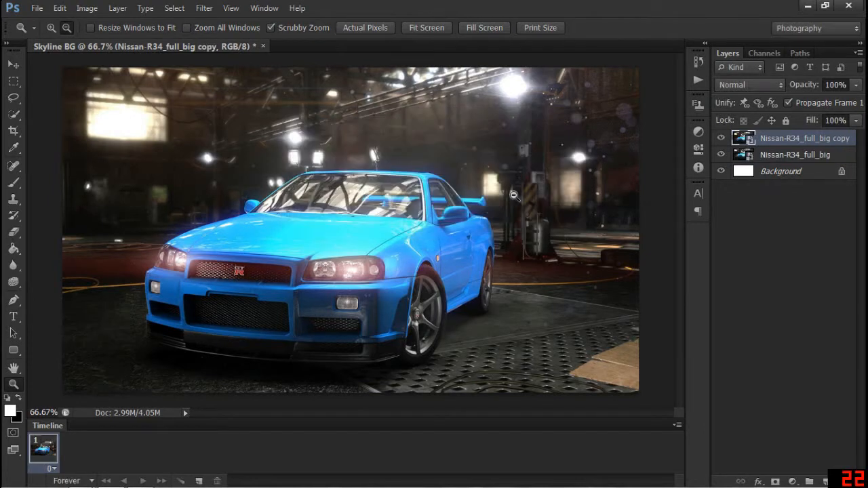
Rasterize the Nissan-R34_full_big copy layer and hide the original Nissan-R34_full_big layer.
right_click(796, 140)
left_click(695, 172)
left_click(721, 155)
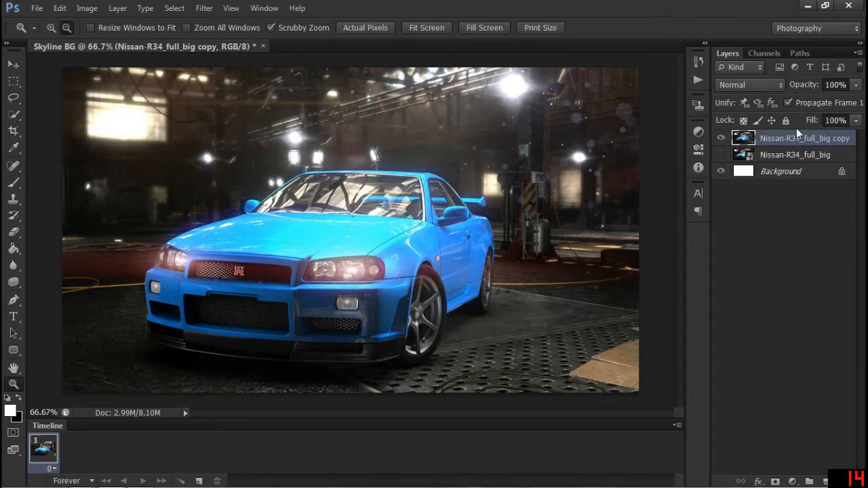
Paint a black scribble across the car on the copy layer using the Brush tool at size 70.
left_click(772, 157)
key("b")
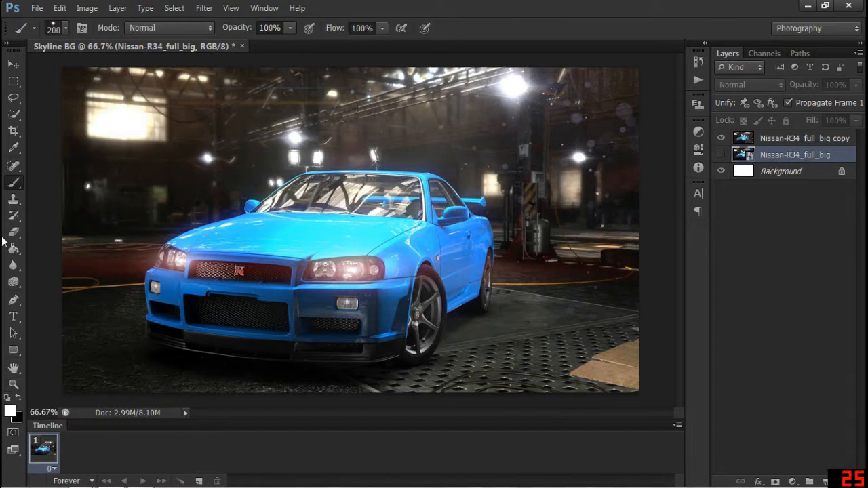
left_click(770, 139)
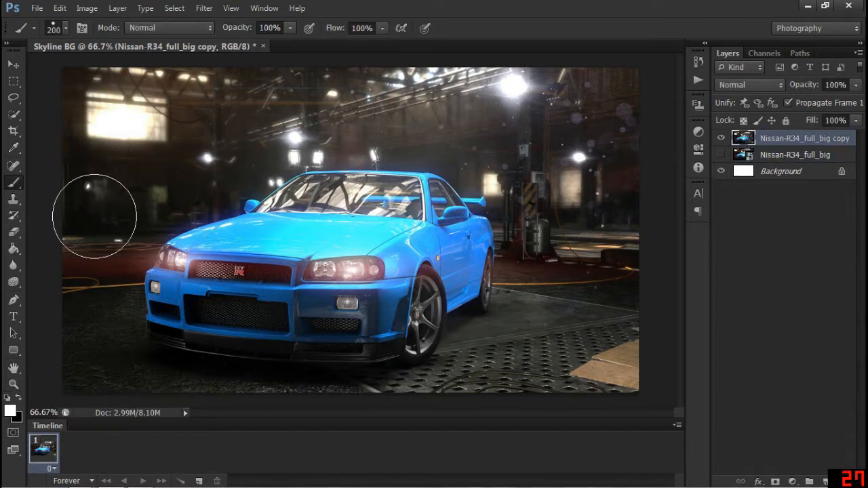
key("x")
key("bracketleft")
key("bracketleft")
key("bracketleft")
key("bracketleft")
key("bracketleft")
key("bracketleft")
key("bracketleft")
mouse_move(212, 238)
left_mouse_down()
mouse_move(356, 234)
mouse_move(288, 290)
mouse_move(509, 292)
mouse_move(563, 231)
mouse_move(593, 173)
left_mouse_up()
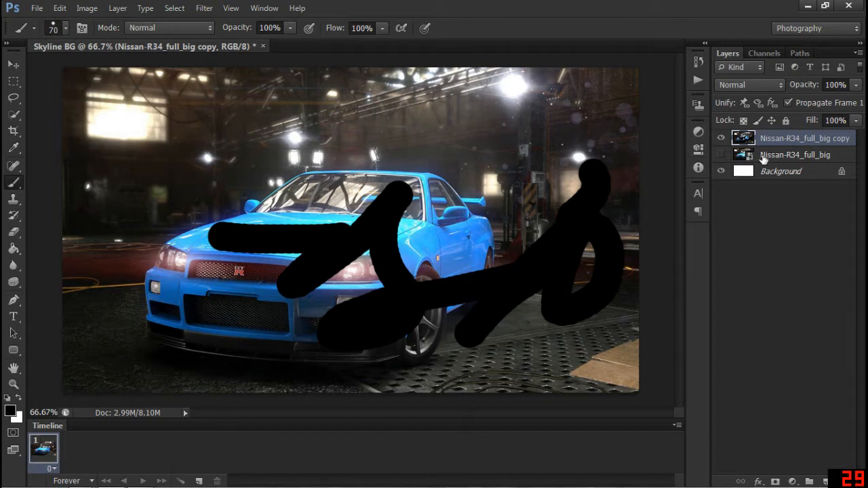
Try to paint on the original Nissan-R34_full_big layer while hidden and while visible, declining to rasterize the smart object.
left_click(772, 158)
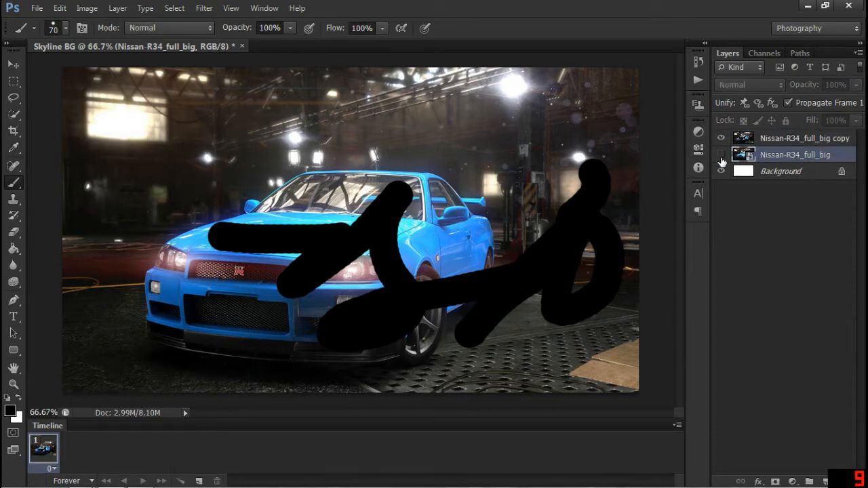
left_click(721, 156)
left_click(250, 243)
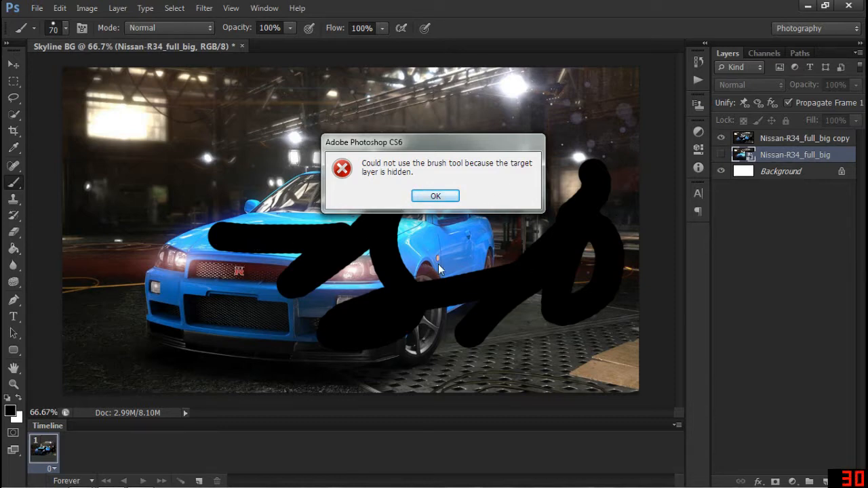
left_click(436, 196)
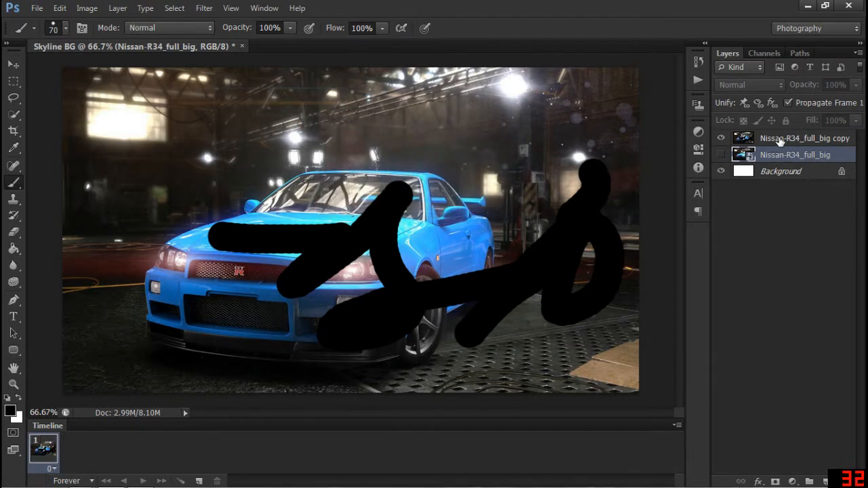
left_click(721, 155)
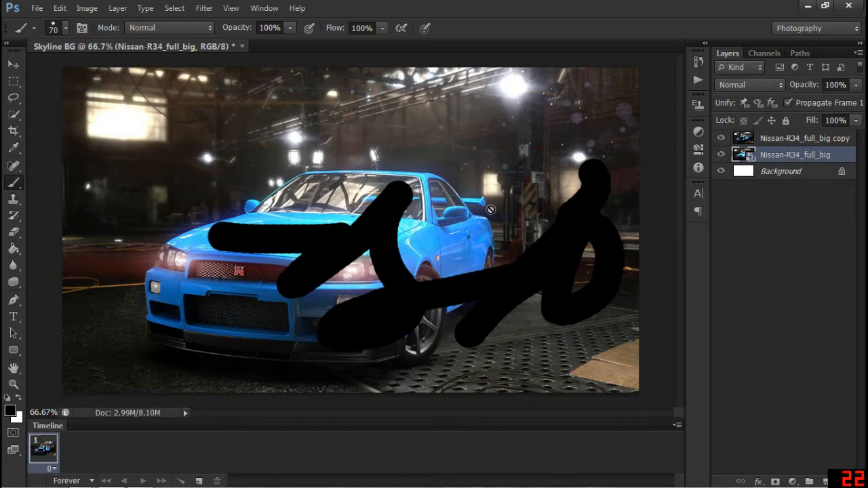
left_click(402, 164)
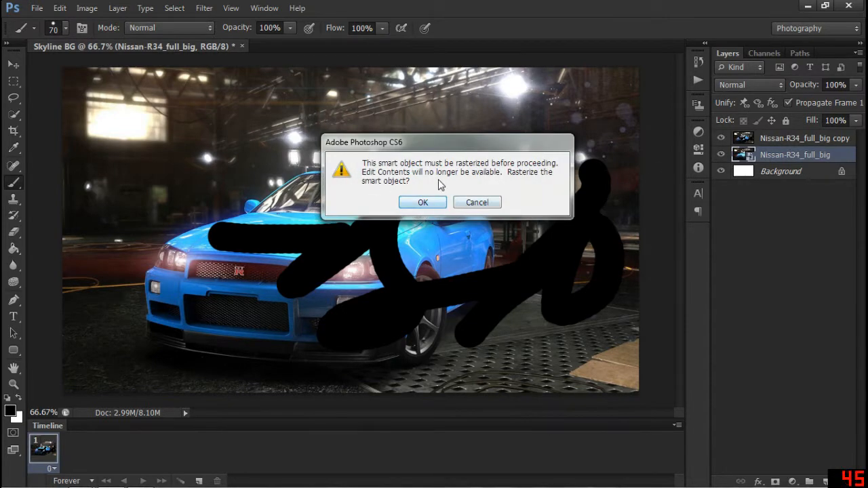
left_click(477, 202)
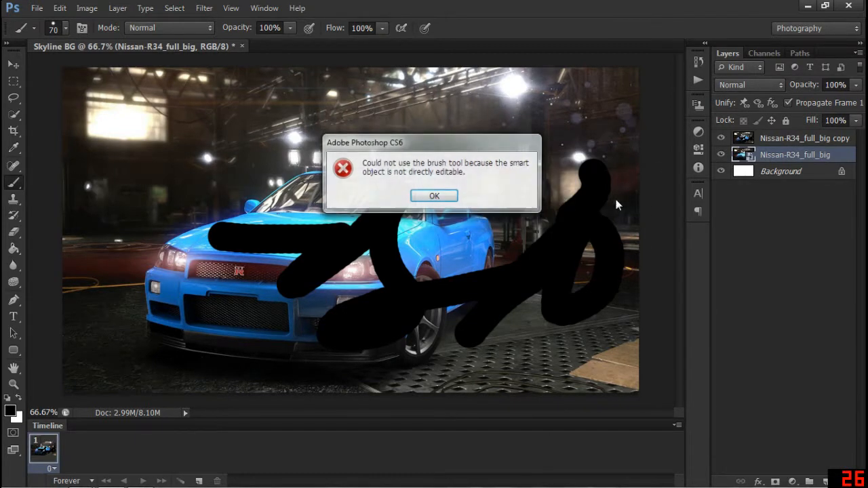
left_click(442, 195)
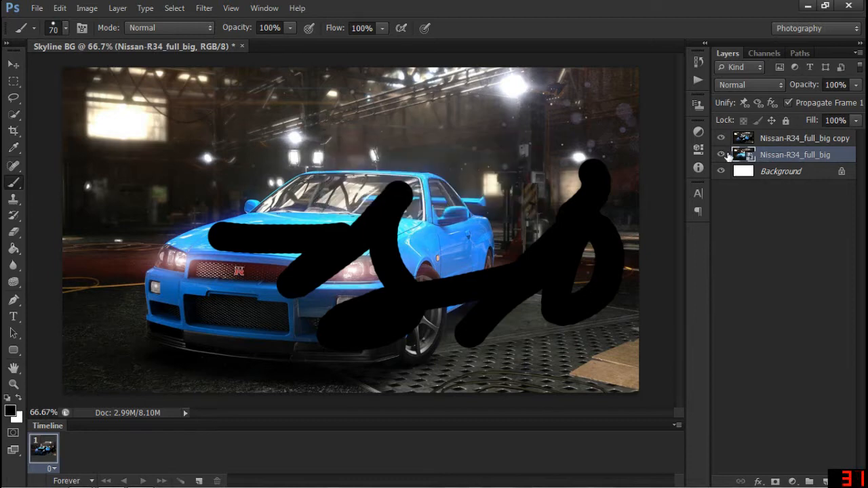
Hide the original Nissan-R34_full_big layer again and undo the black scribble on the copy layer.
left_click(722, 153)
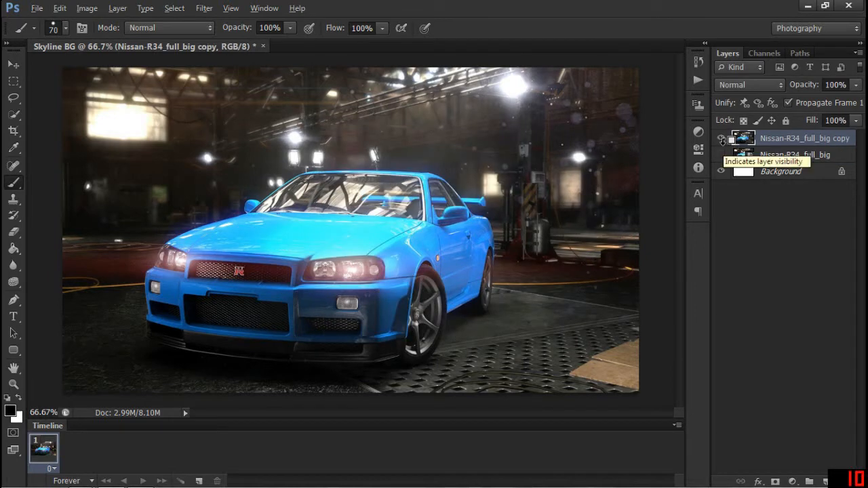
left_click(780, 139)
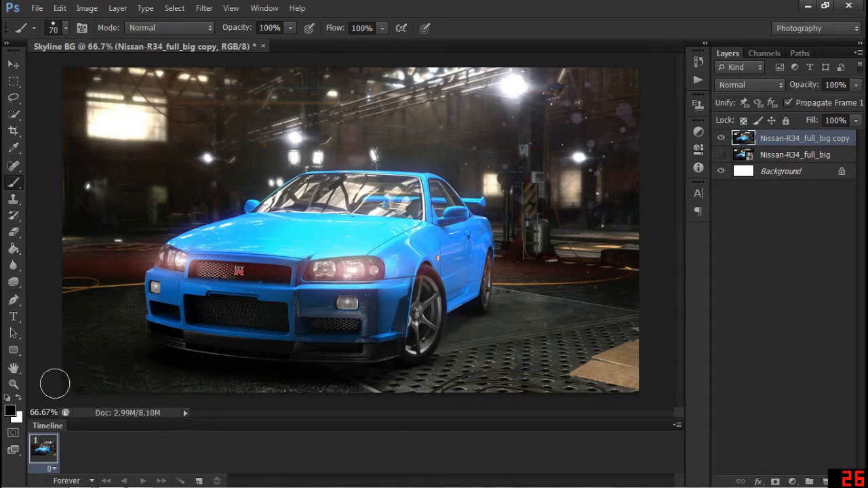
Paint a test black stroke across the upper part of the copy layer and undo it.
left_click(104, 145)
left_click_drag(108, 146, 591, 85)
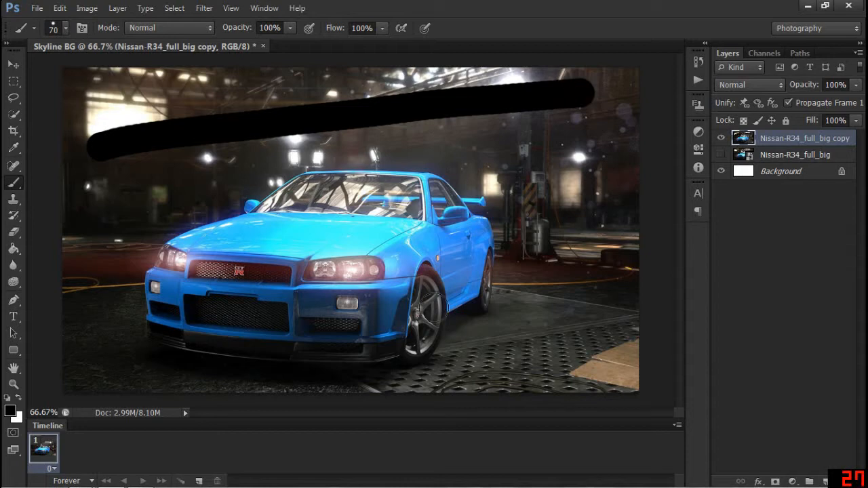
key("ctrl+z")
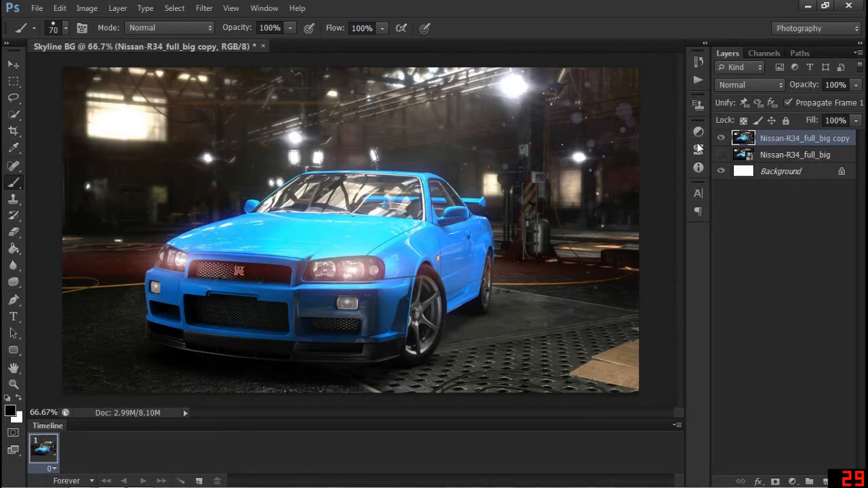
Open the document history, toggle the last brush stroke with undo, and step back to the Place state.
left_click(698, 62)
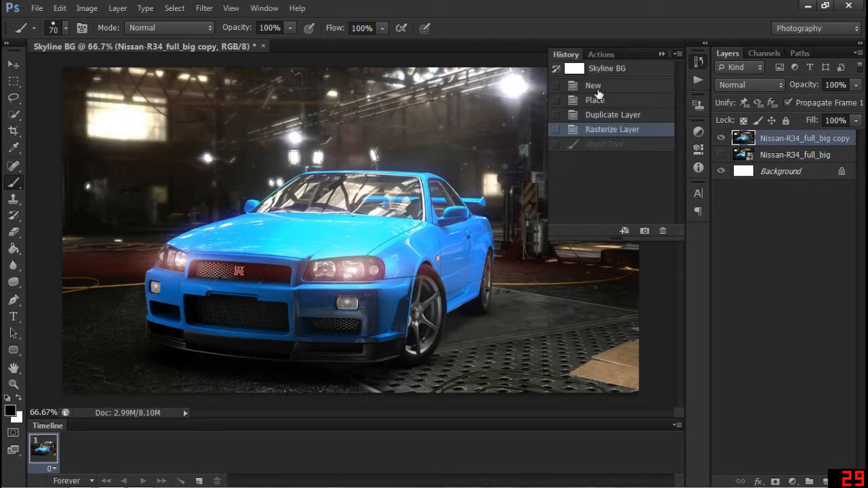
key("ctrl+z")
key("ctrl+z")
key("ctrl+z")
key("ctrl+z")
key("ctrl+z")
key("ctrl+z")
key("ctrl+z")
key("ctrl+z")
key("ctrl+z")
key("ctrl+alt+z")
key("ctrl+alt+z")
key("ctrl+alt+z")
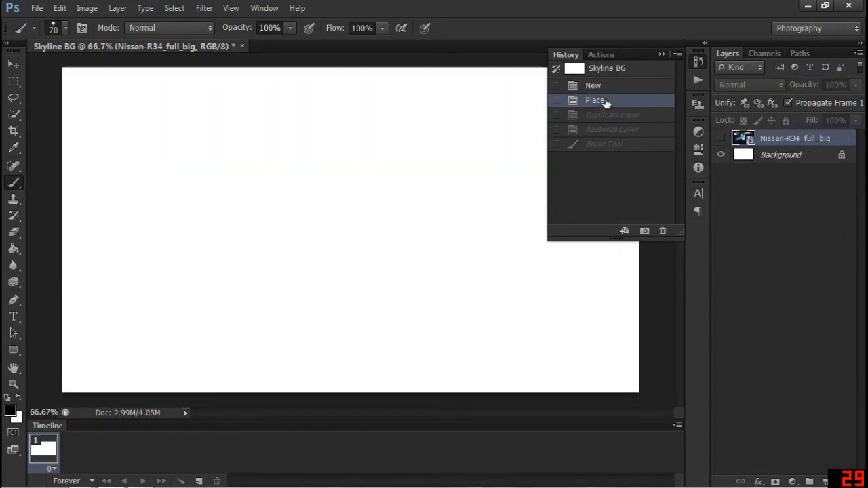
Restore the Brush Tool state from the history and step back to the Rasterize Layer state.
left_click(603, 146)
key("ctrl+z")
key("ctrl+z")
key("ctrl+alt+z")
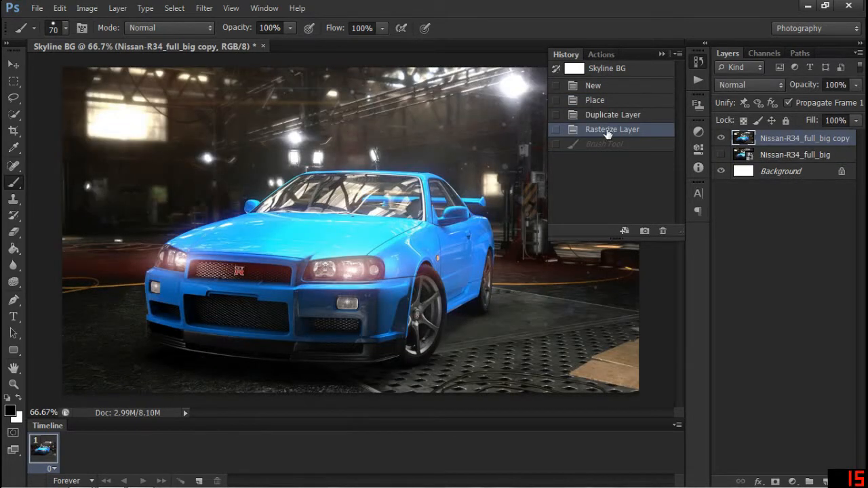
Collapse the document history and hide the layer list to free up space around the image.
left_click(693, 66)
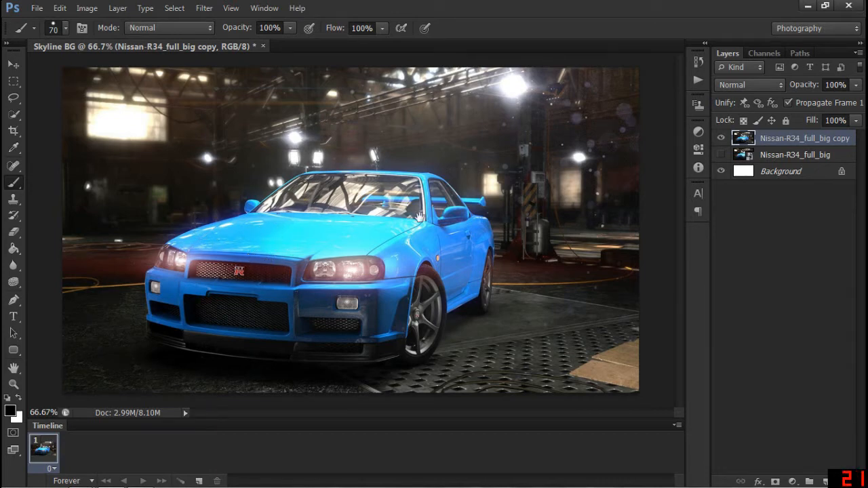
key("z")
scroll(368, 233, "up", 3)
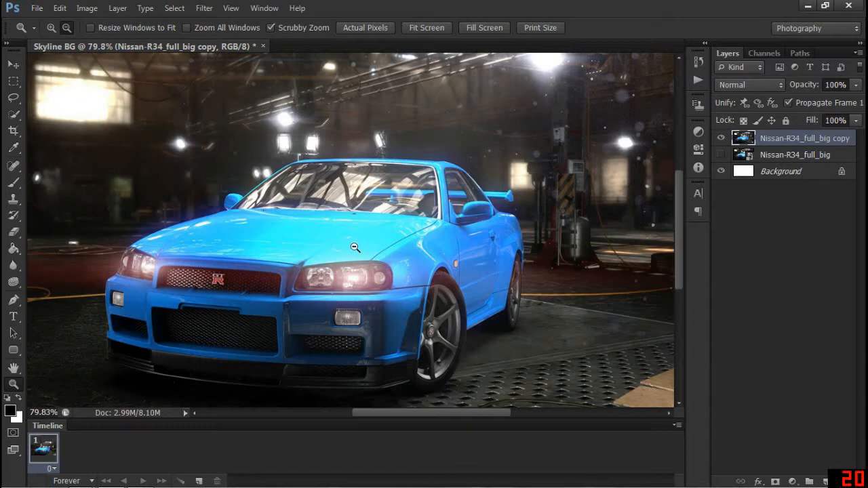
left_click_drag(316, 266, 331, 253)
mouse_move(253, 258)
left_mouse_down()
mouse_move(309, 251)
mouse_move(249, 255)
left_mouse_up()
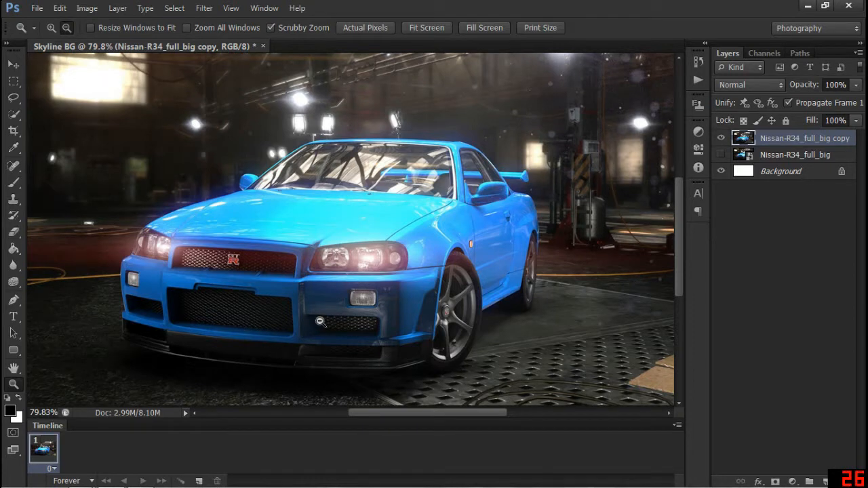
key("F7")
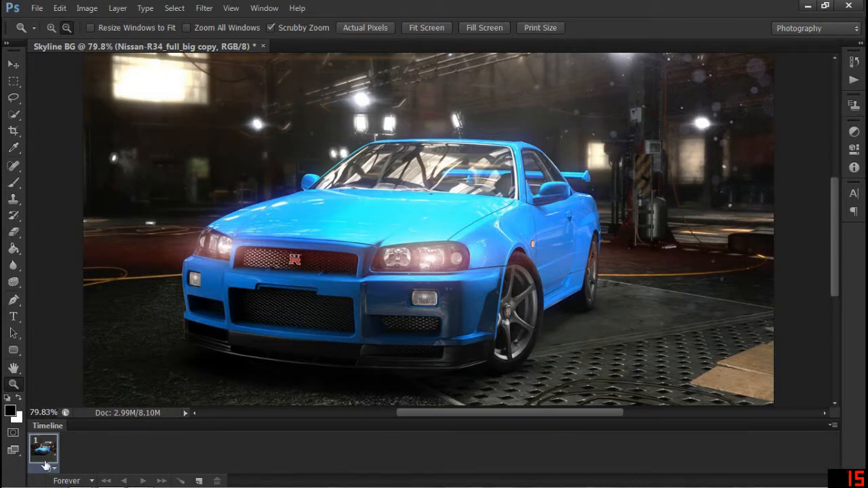
Close the Timeline.
right_click(63, 424)
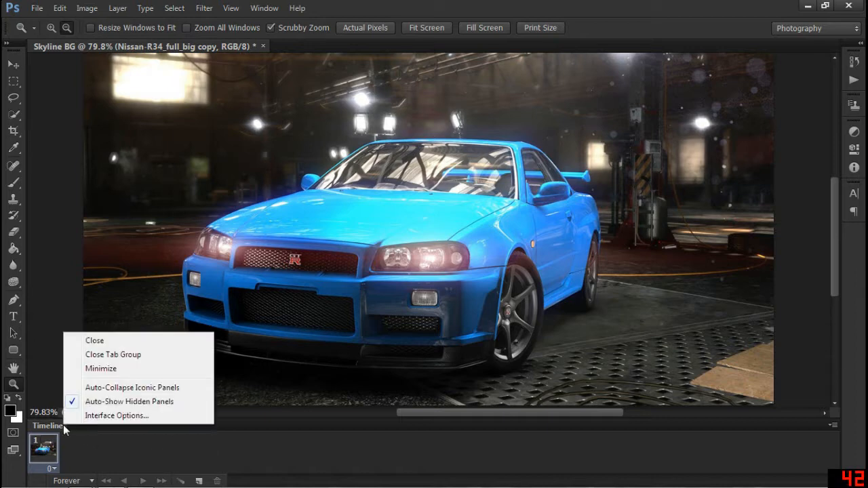
left_click(335, 432)
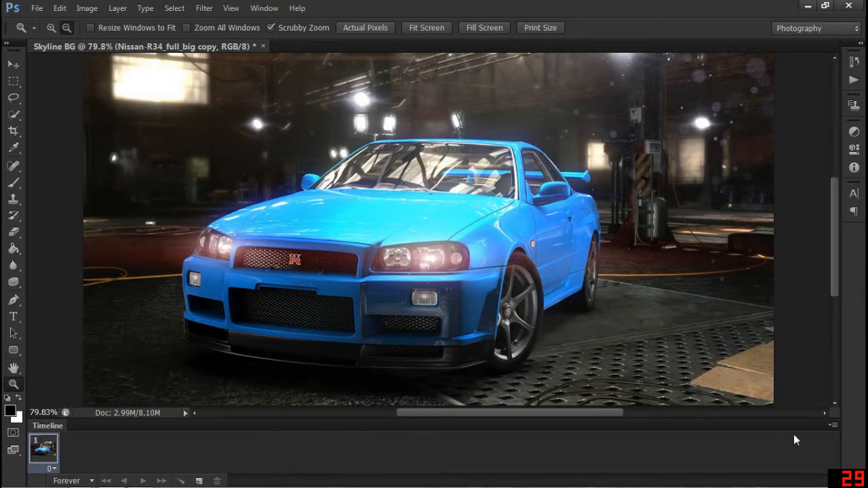
left_click(832, 426)
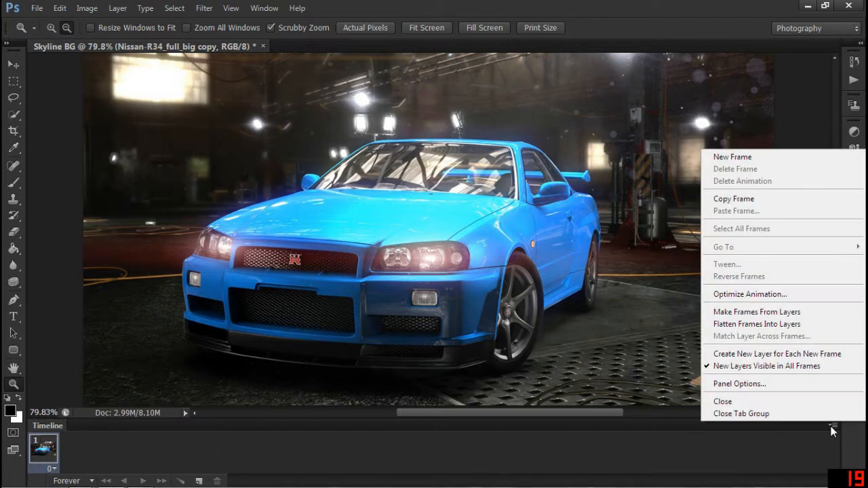
left_click(768, 402)
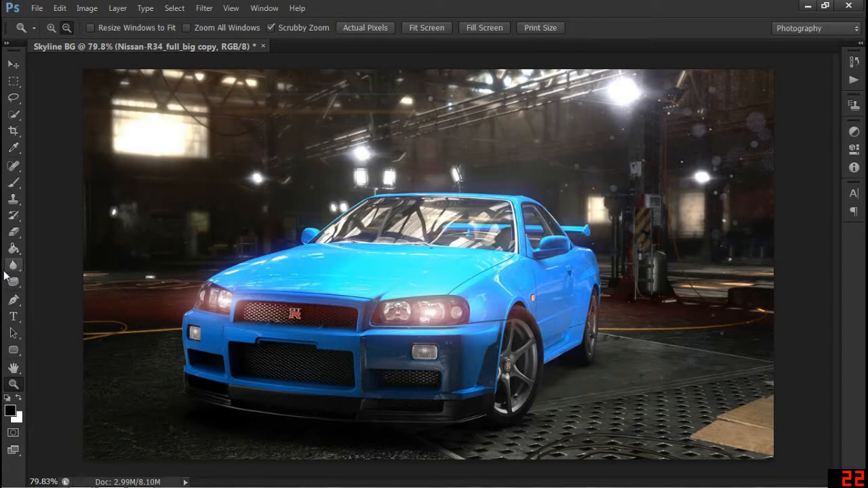
Select the car's blue paint with the Magic Wand, clear it, and try a larger selection extending beyond the hood.
key("b")
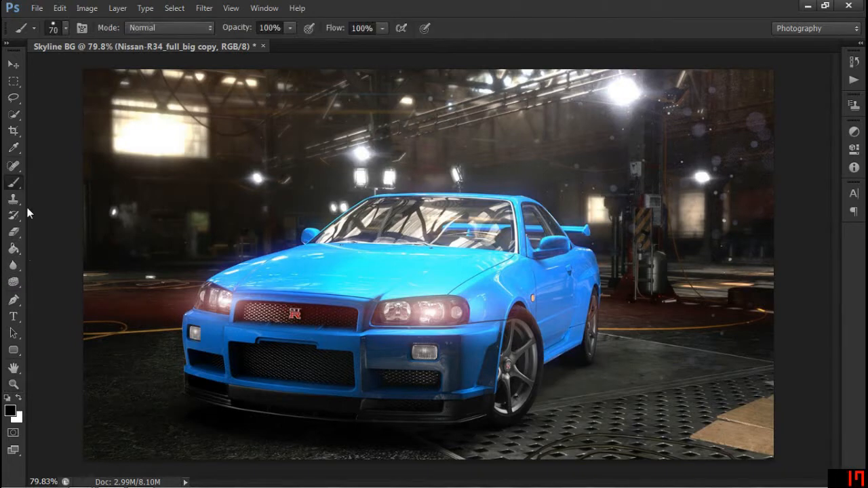
left_click(19, 119)
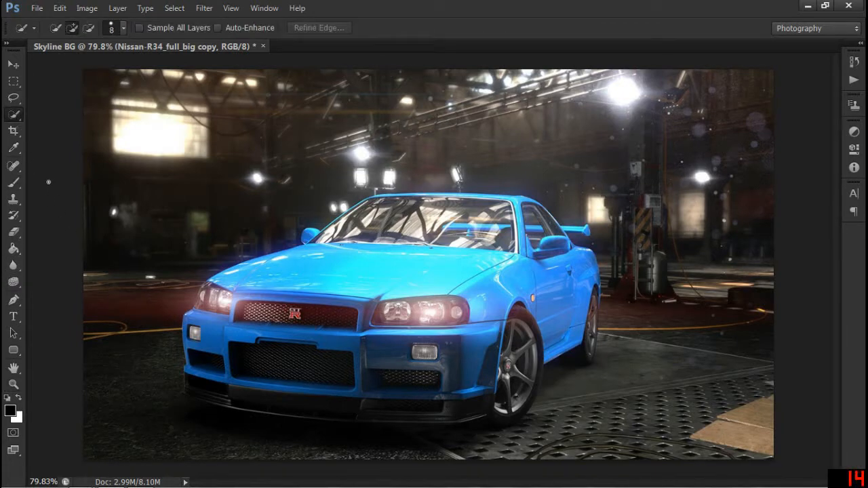
right_click(18, 114)
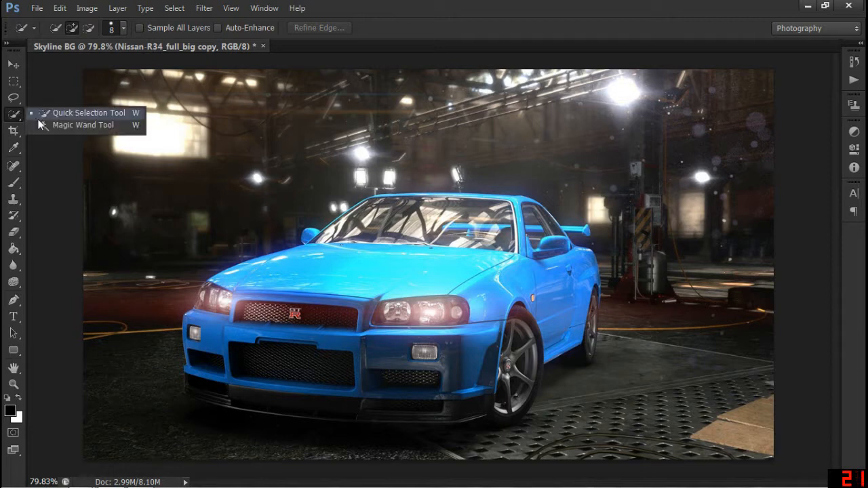
left_click(82, 125)
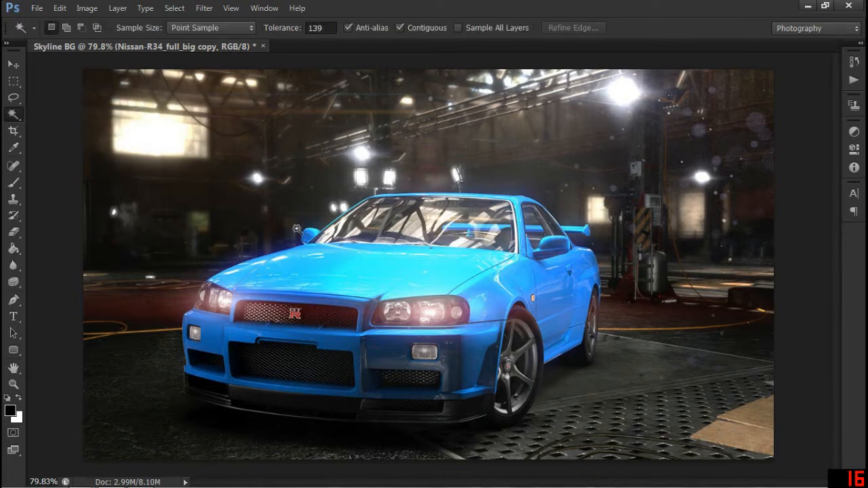
left_click(287, 267)
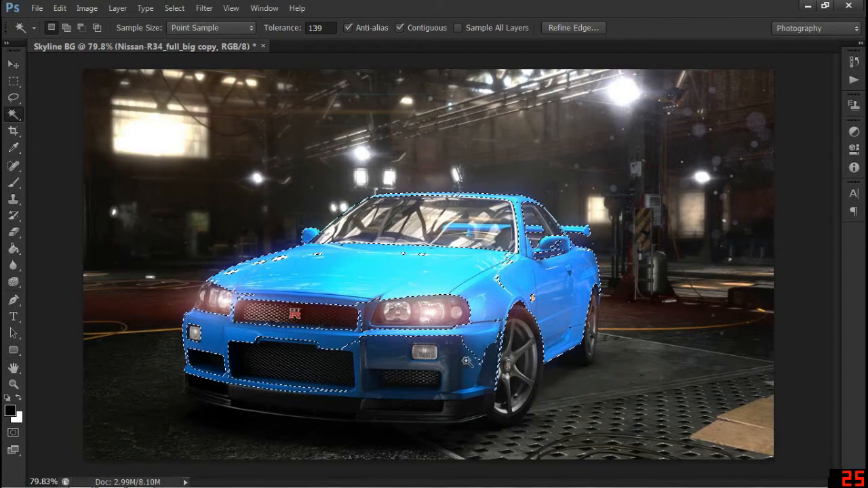
key("ctrl+d")
left_click(327, 276)
key("ctrl+shift+i")
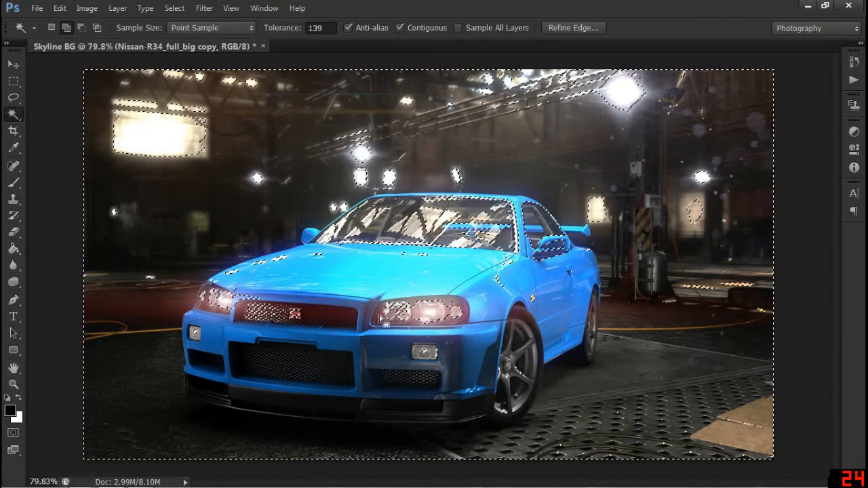
Set the Magic Wand tolerance to 193, test it on the hood and below the headlight, and clear the selection.
left_click(317, 28)
type("193")
key("ctrl+d")
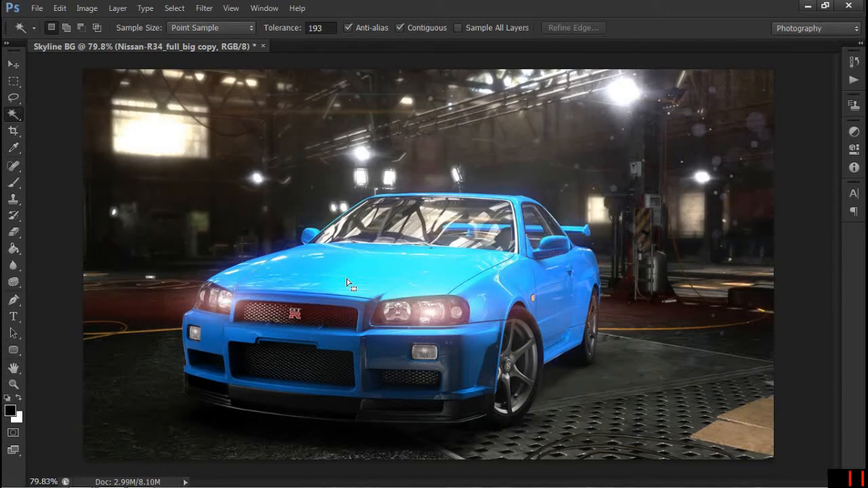
left_click(347, 283)
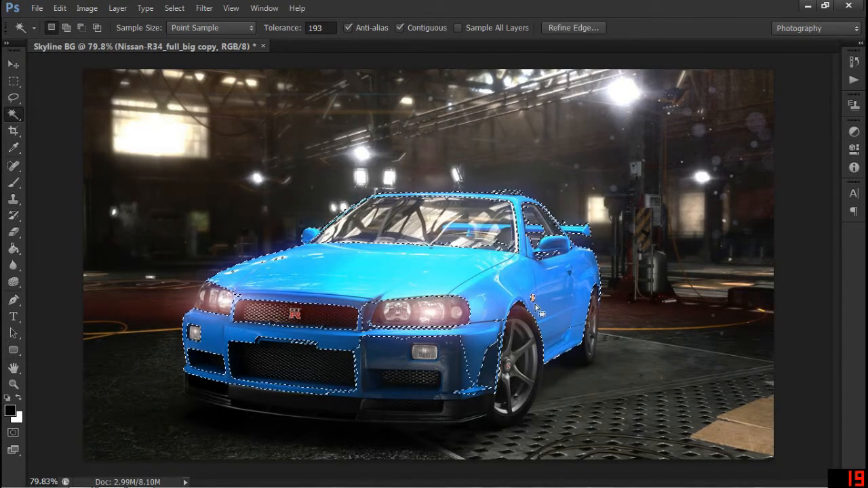
left_click(441, 327)
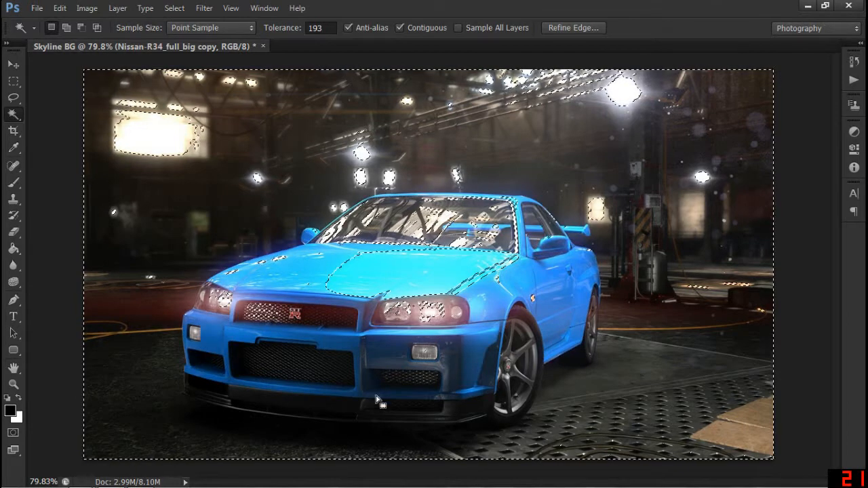
key("ctrl+d")
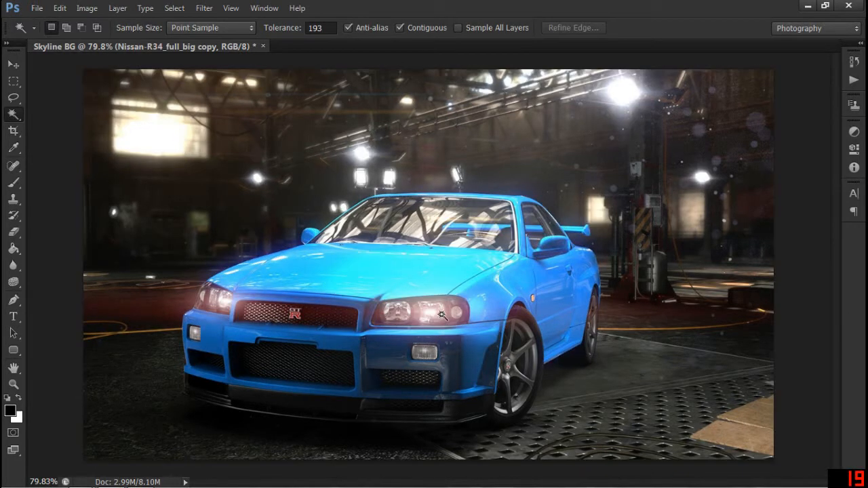
Test the Magic Wand on the front fender and on the hood, clearing each selection.
left_click(505, 307)
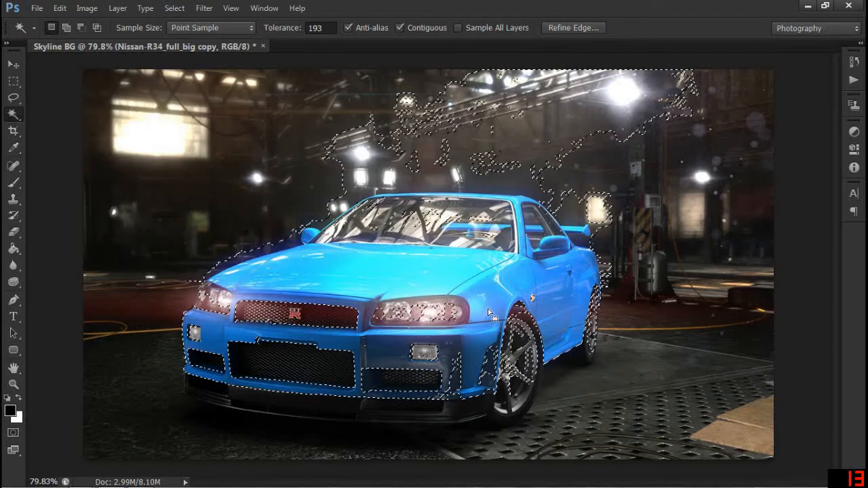
key("ctrl+d")
left_click(420, 286)
key("ctrl+d")
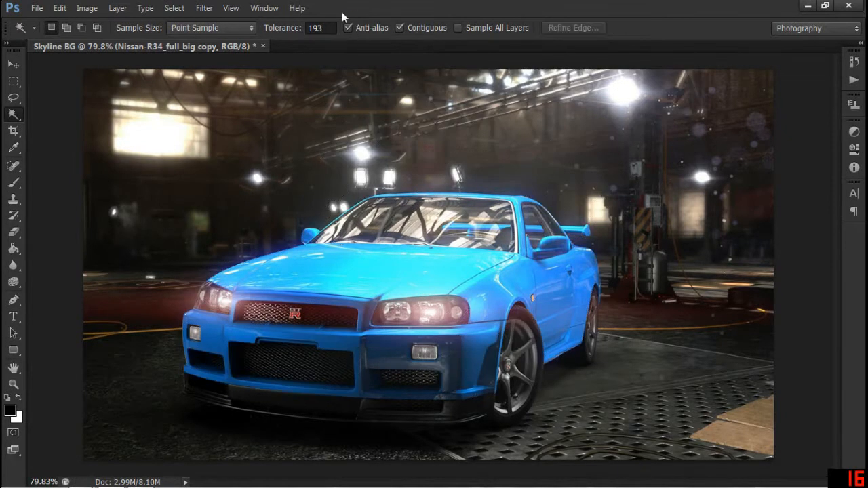
Lower the Magic Wand tolerance to 87 and select the car's hood.
left_click_drag(299, 31, 302, 111)
left_click(423, 273)
key("ctrl+d")
left_click_drag(282, 30, 237, 42)
left_click(409, 280)
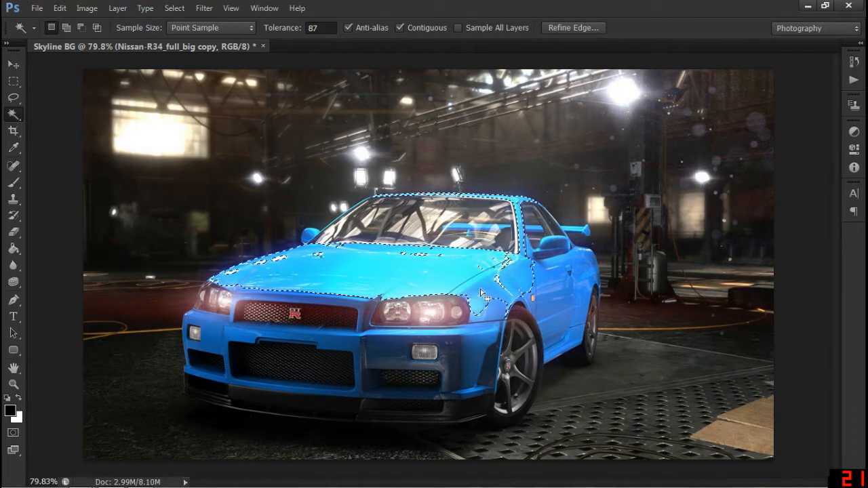
Paint black test strokes over the hood and front fender inside the selection, reducing the brush size to 20, and deselect.
key("z")
left_click_drag(488, 281, 533, 273)
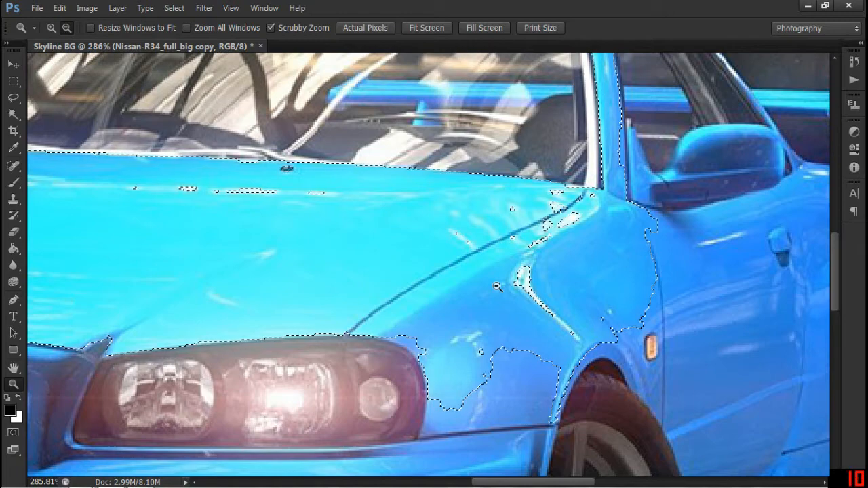
key("b")
key("bracketleft")
key("bracketleft")
key("bracketleft")
key("bracketleft")
key("bracketleft")
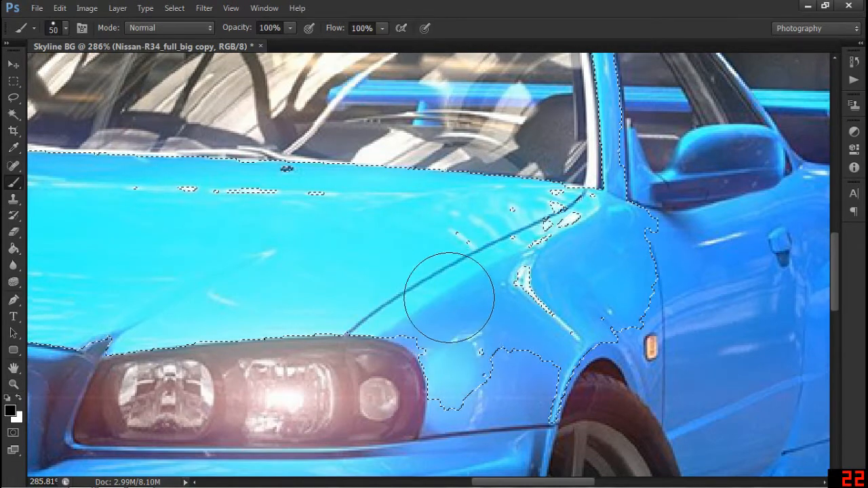
mouse_move(457, 307)
left_mouse_down()
mouse_move(518, 306)
mouse_move(563, 277)
mouse_move(473, 300)
mouse_move(472, 316)
mouse_move(507, 282)
left_mouse_up()
mouse_move(565, 213)
left_mouse_down()
mouse_move(400, 227)
mouse_move(131, 176)
mouse_move(370, 202)
mouse_move(268, 243)
mouse_move(384, 294)
mouse_move(331, 392)
mouse_move(352, 433)
mouse_move(316, 294)
left_mouse_up()
key("ctrl+d")
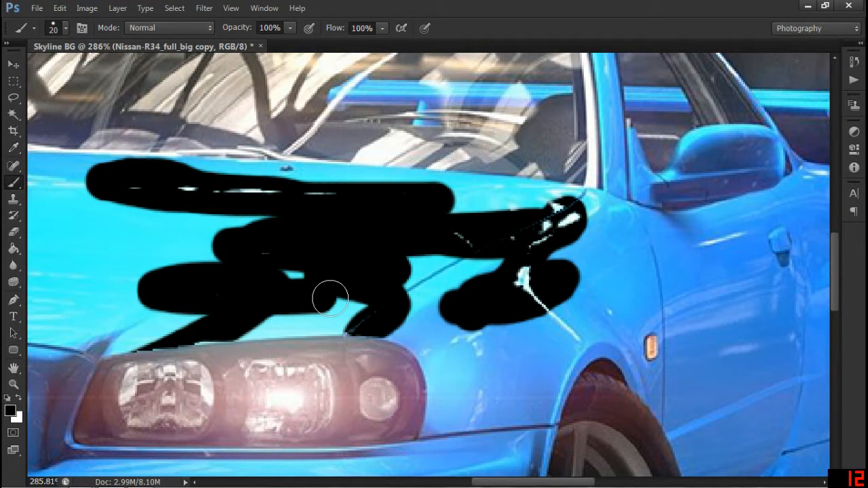
Undo the black test strokes and clear the restored hood selection.
key("ctrl+alt+z")
key("ctrl+alt+z")
key("z")
mouse_move(350, 298)
left_mouse_down()
mouse_move(321, 297)
mouse_move(319, 286)
left_mouse_up()
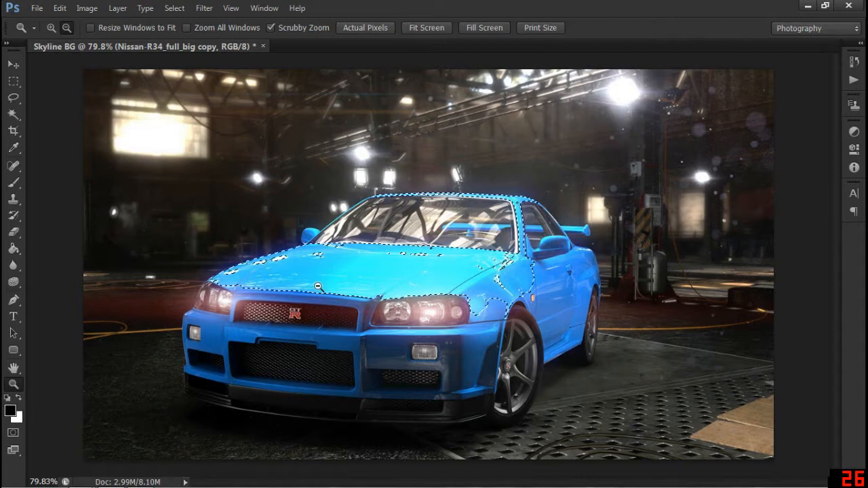
key("ctrl+d")
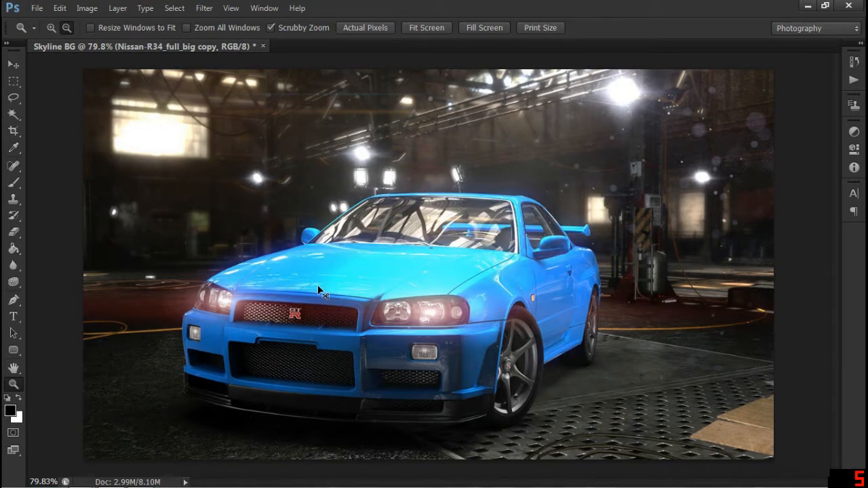
Switch to the Quick Selection Tool, select the hood as a test, and clear the selection.
key("w")
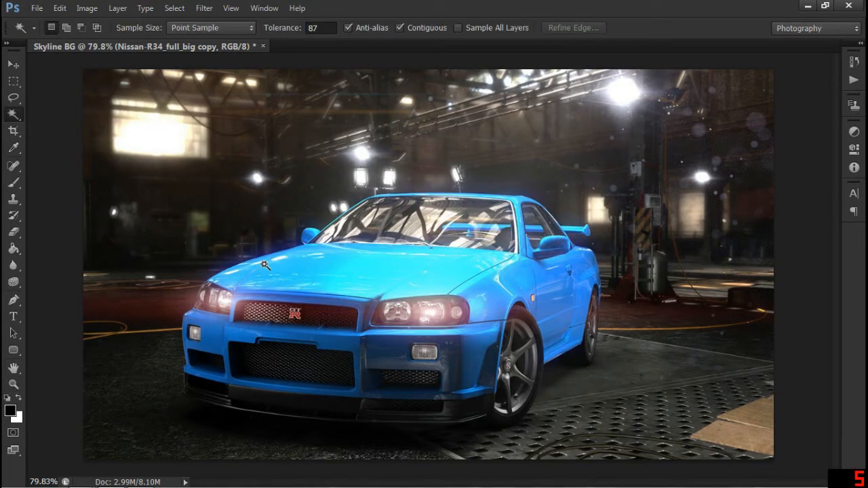
right_click(13, 114)
left_click(82, 113)
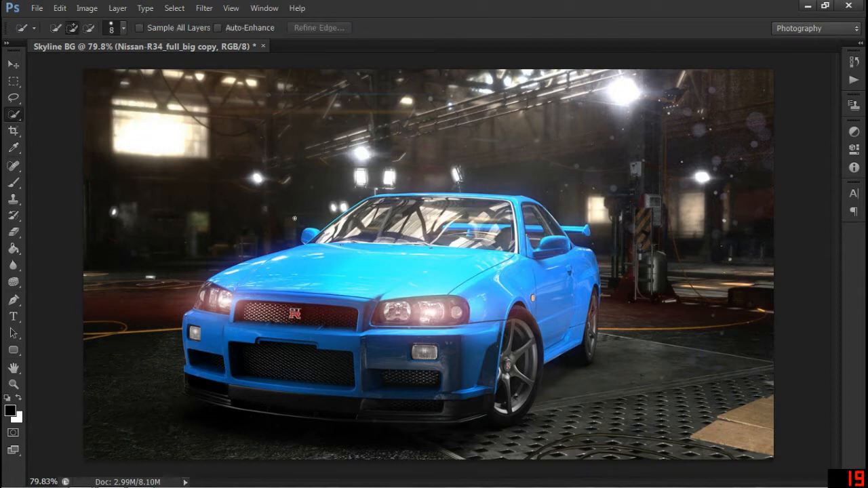
left_click_drag(289, 278, 475, 274)
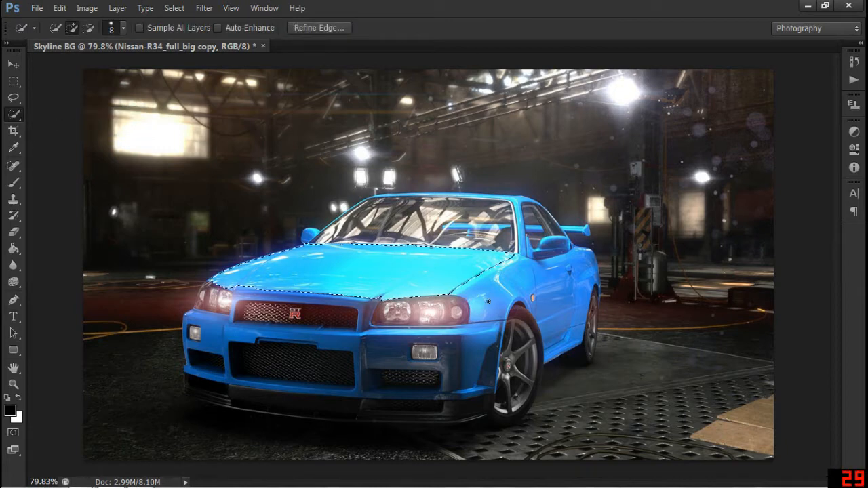
key("ctrl+d")
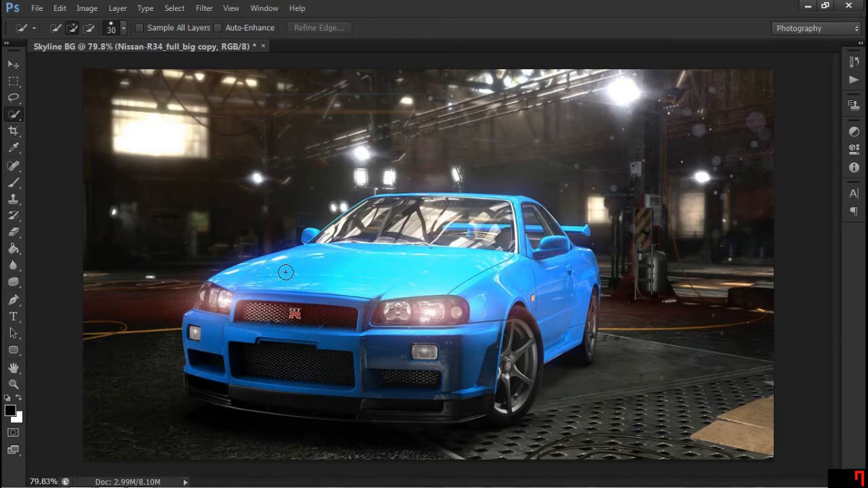
Select the car's hood, front fender, side and front bumper with the Quick Selection Tool, and reduce the brush size to 10.
left_click_drag(285, 274, 323, 275)
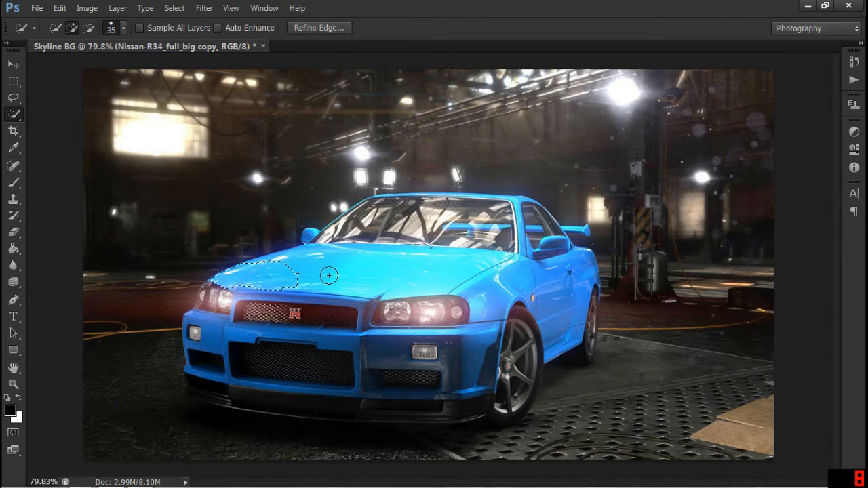
mouse_move(382, 272)
left_mouse_down()
mouse_move(442, 270)
mouse_move(492, 295)
mouse_move(477, 325)
mouse_move(479, 348)
mouse_move(541, 318)
left_mouse_up()
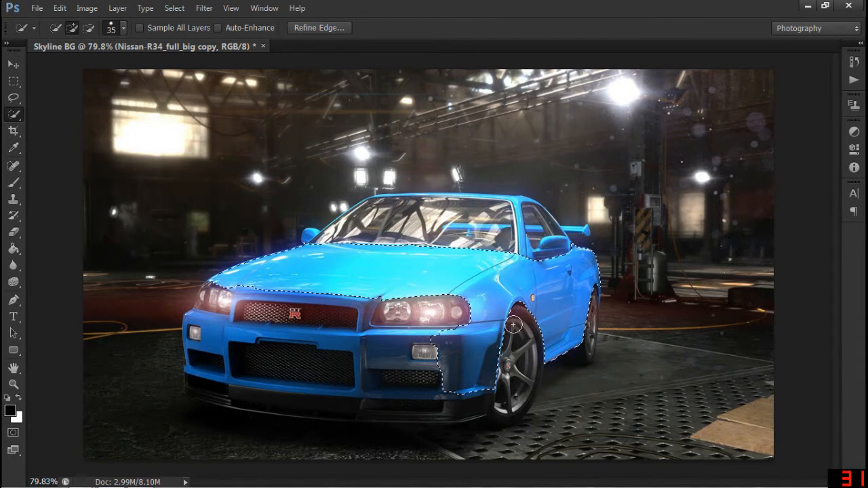
left_click_drag(383, 345, 382, 353)
left_click(204, 355)
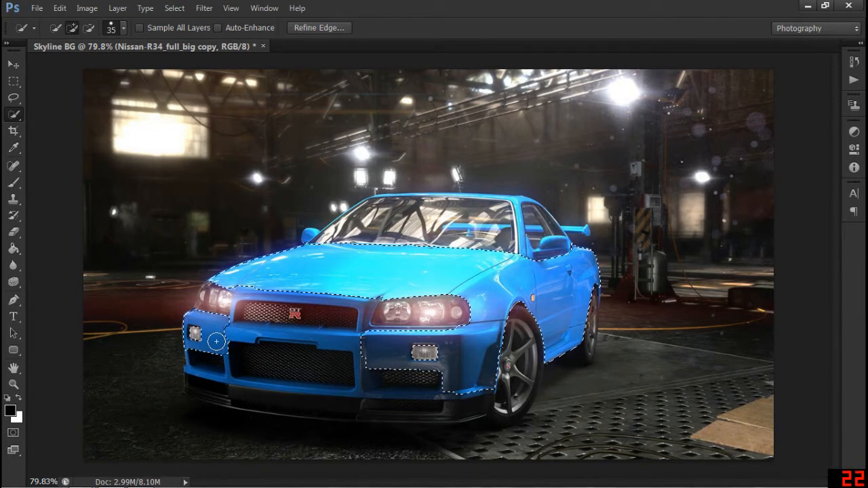
key("bracketleft")
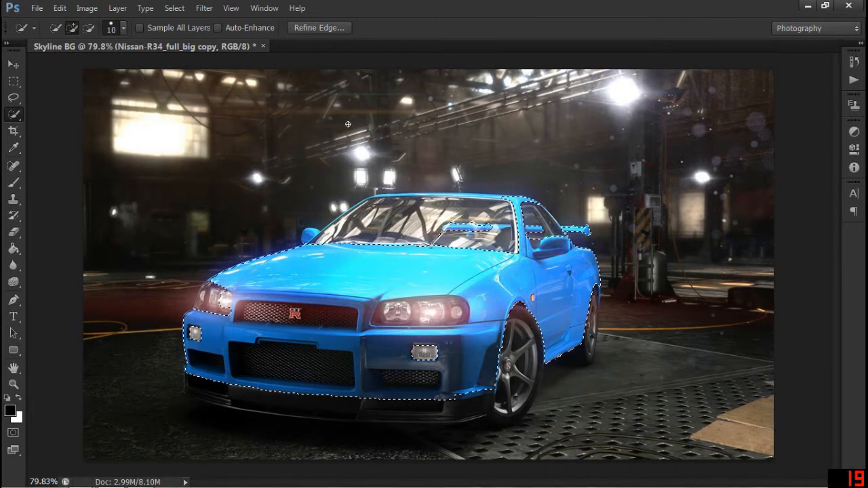
Extend the selection over the front bumper's lower left corner using a Quick Selection brush of size 7.
key("z")
left_click(458, 308)
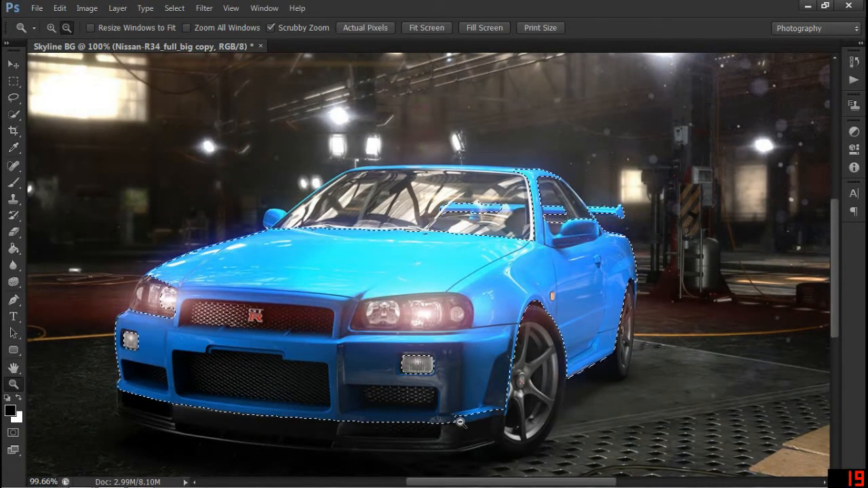
key("w")
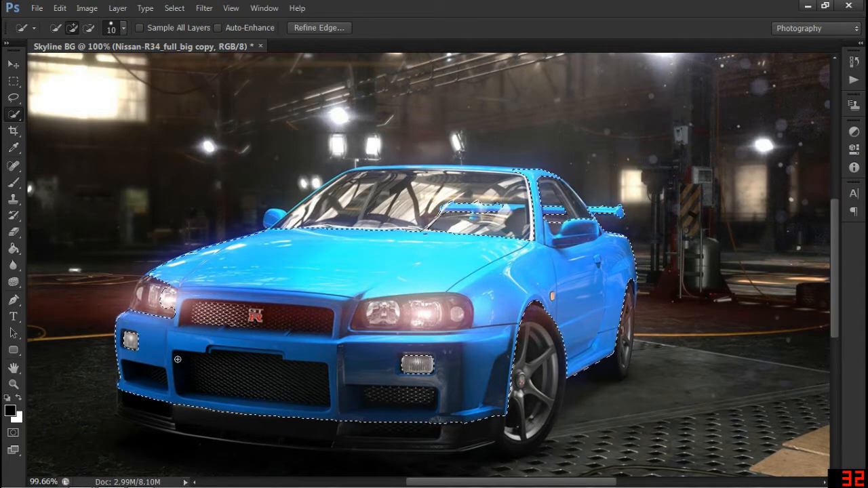
key("z")
mouse_move(121, 373)
left_mouse_down()
mouse_move(197, 395)
mouse_move(296, 310)
mouse_move(287, 333)
left_mouse_up()
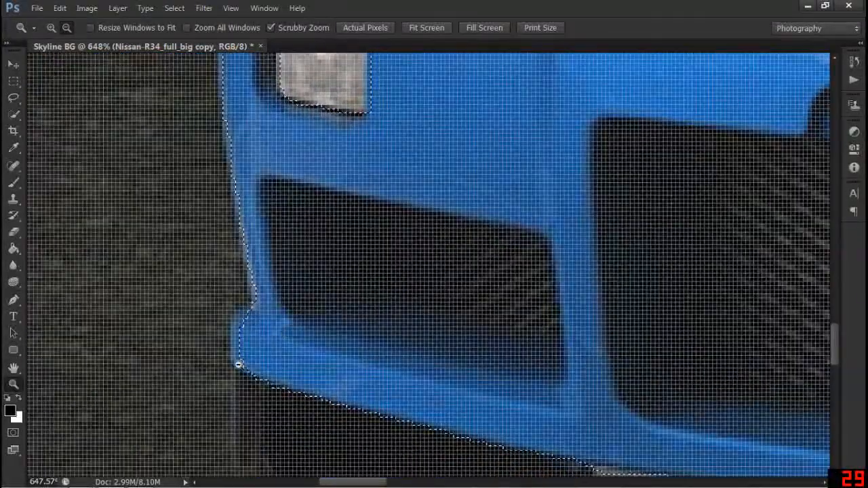
key("w")
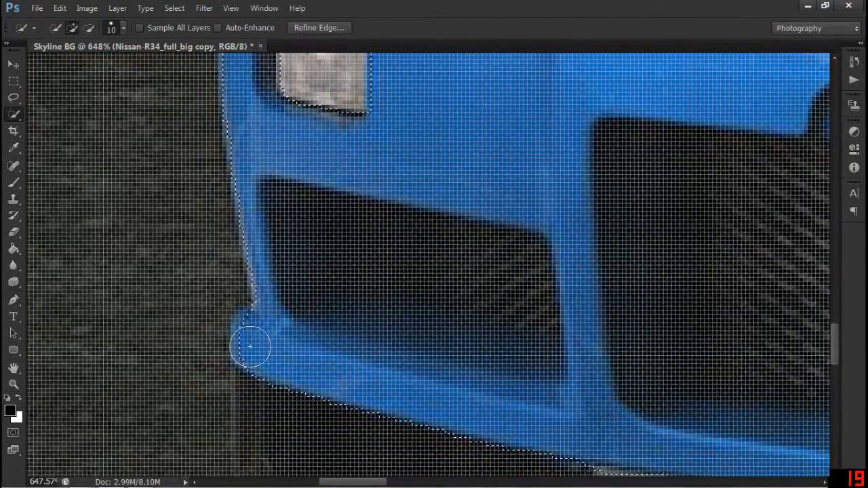
key("bracketleft")
mouse_move(251, 353)
left_mouse_down()
mouse_move(251, 325)
mouse_move(272, 296)
mouse_move(238, 131)
mouse_move(265, 145)
left_mouse_up()
Try Refine Edge in Black & White view with Show Original, Shift Edge +31% and a radius of 11.3 px, and cancel it.
left_click(309, 28)
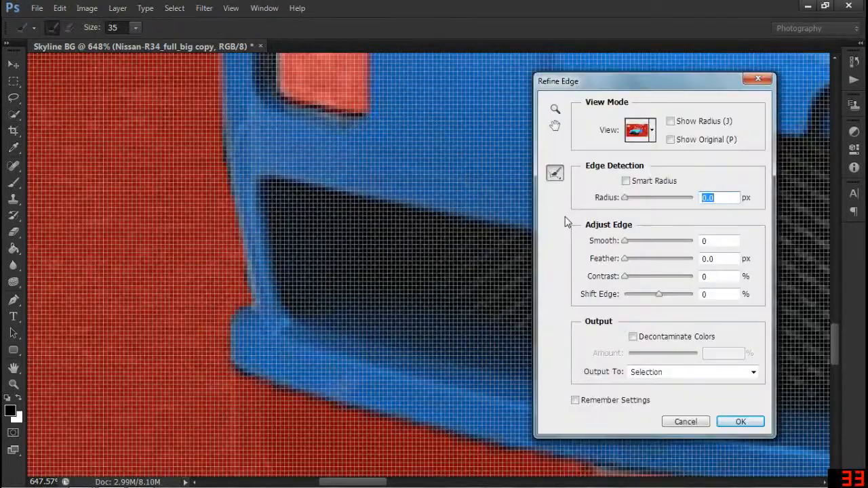
left_click_drag(621, 203, 633, 204)
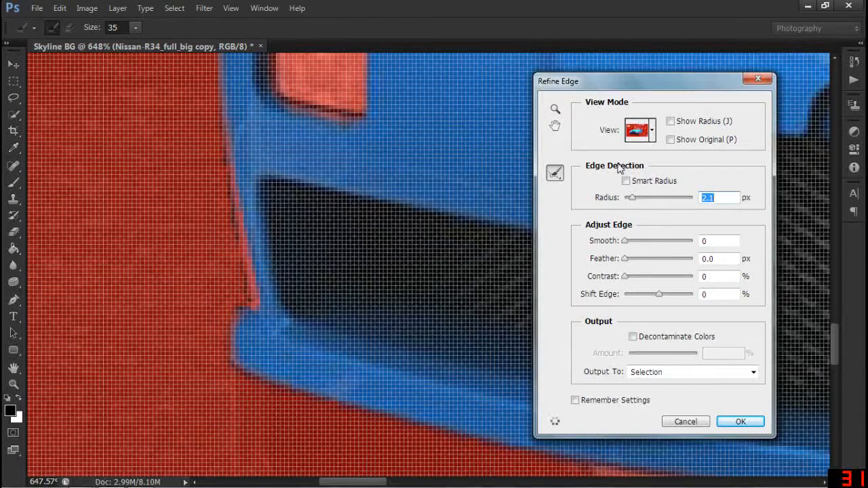
left_click(669, 122)
left_click(670, 122)
left_click(640, 130)
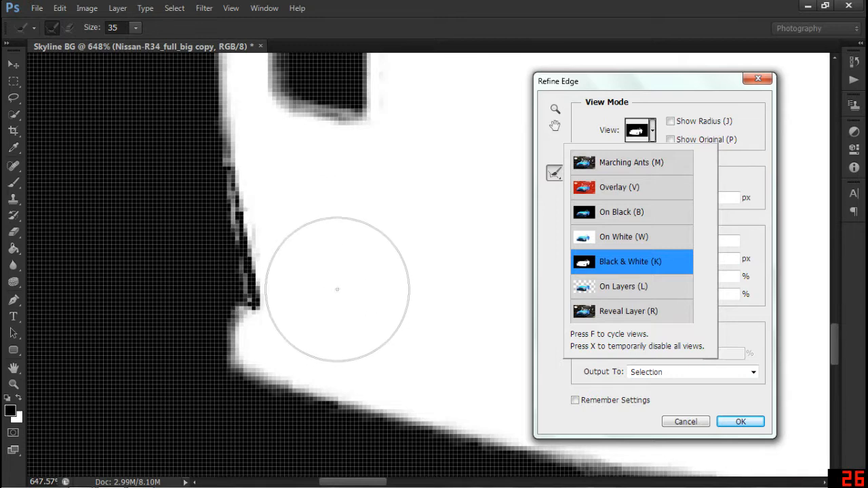
left_click(727, 142)
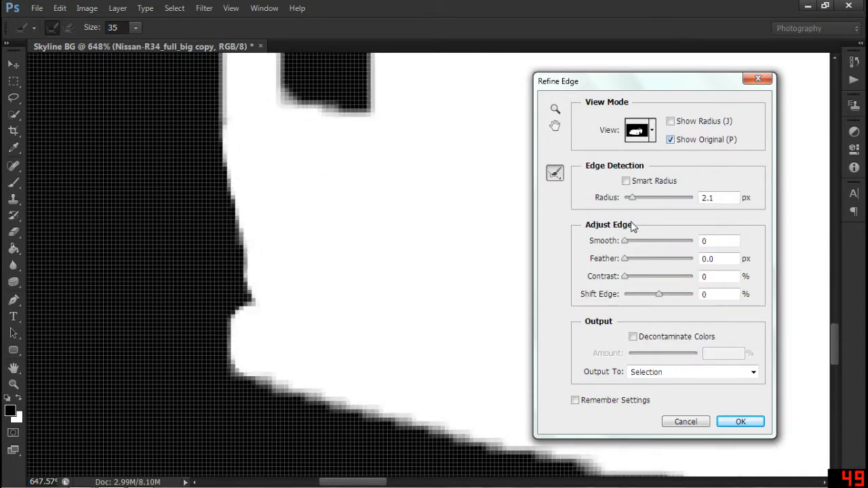
left_click_drag(658, 297, 670, 297)
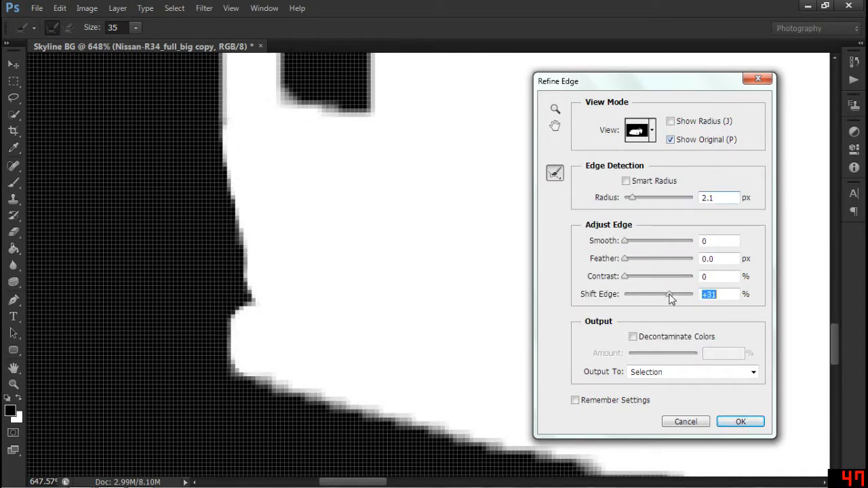
left_click_drag(637, 198, 652, 198)
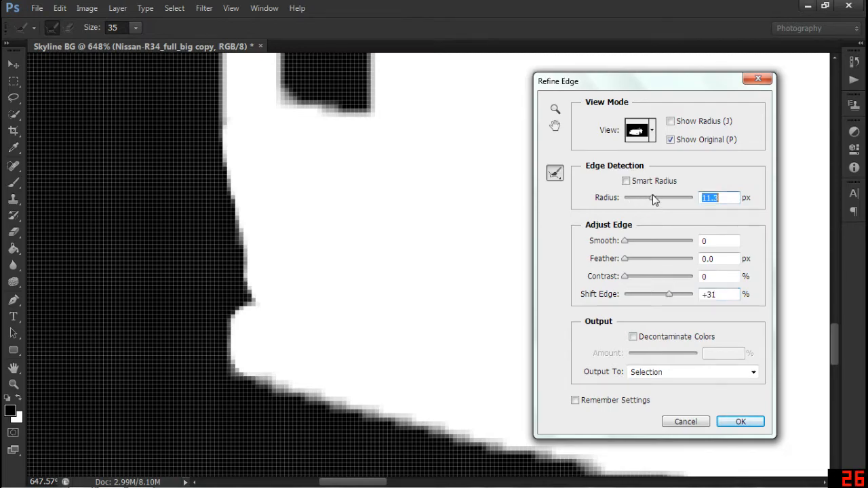
left_click(686, 421)
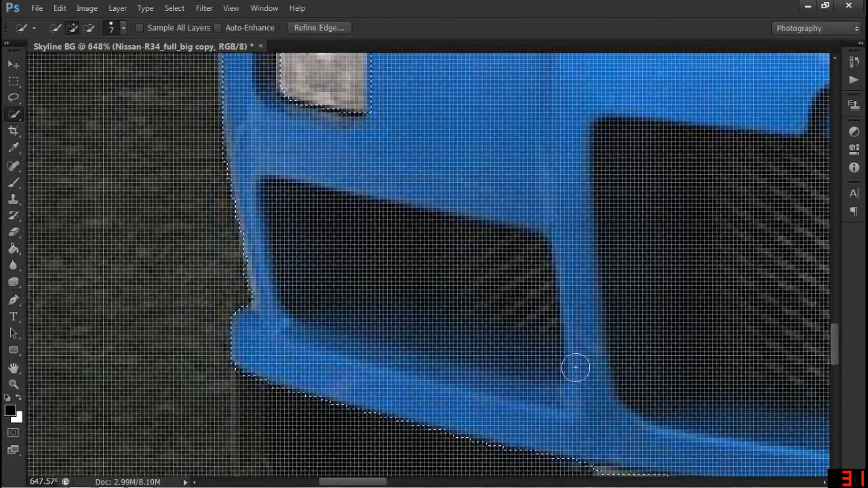
Subtract stray background from the selection along the bumper's left edge beside the fog lamp.
left_click_drag(267, 287, 302, 356)
mouse_move(310, 219)
left_mouse_down()
mouse_move(321, 301)
mouse_move(322, 287)
mouse_move(294, 300)
mouse_move(292, 109)
left_mouse_up()
key("alt")
left_click(235, 273, "alt")
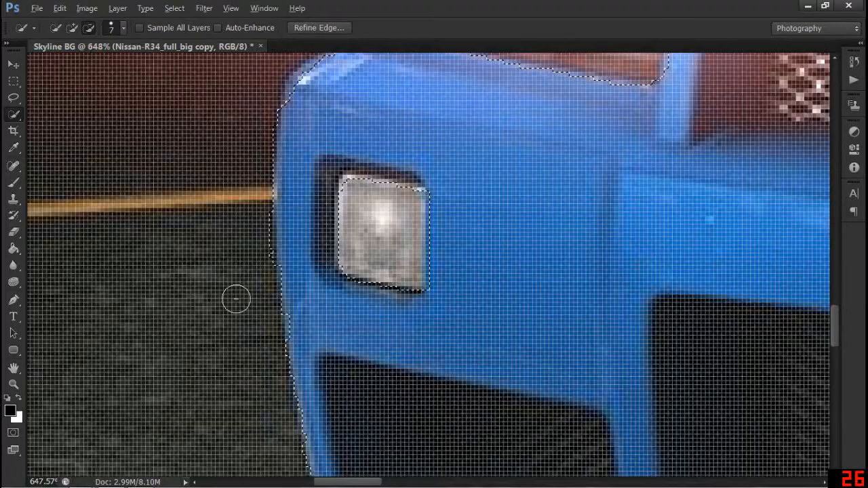
left_click_drag(213, 361, 204, 297)
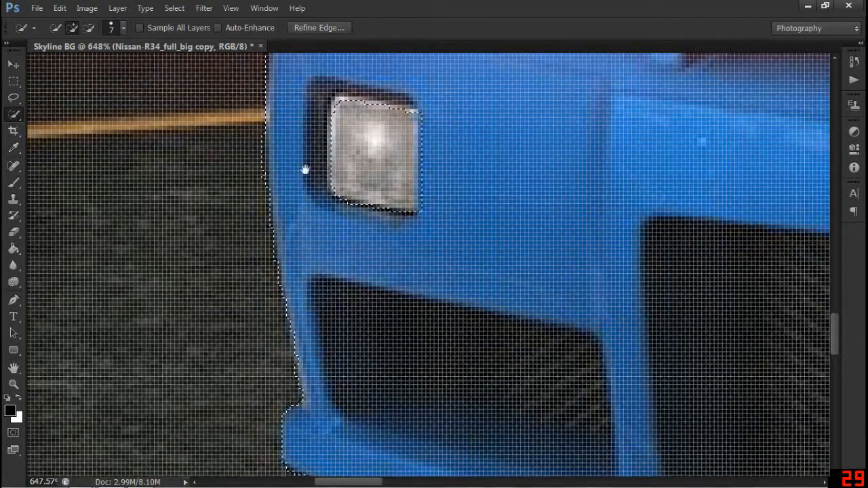
Add the bumper's upper left corner, above the fog lamp, to the selection.
left_click_drag(304, 170, 303, 251)
left_click_drag(335, 194, 316, 267)
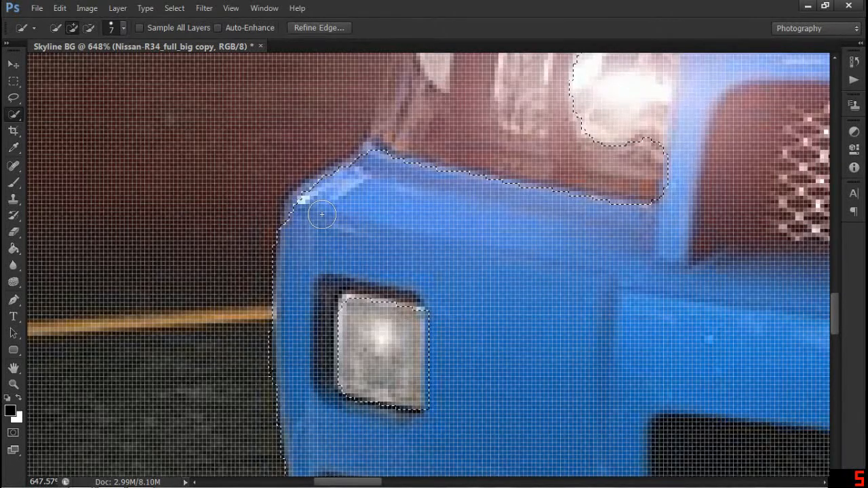
scroll(291, 380, "down", 5)
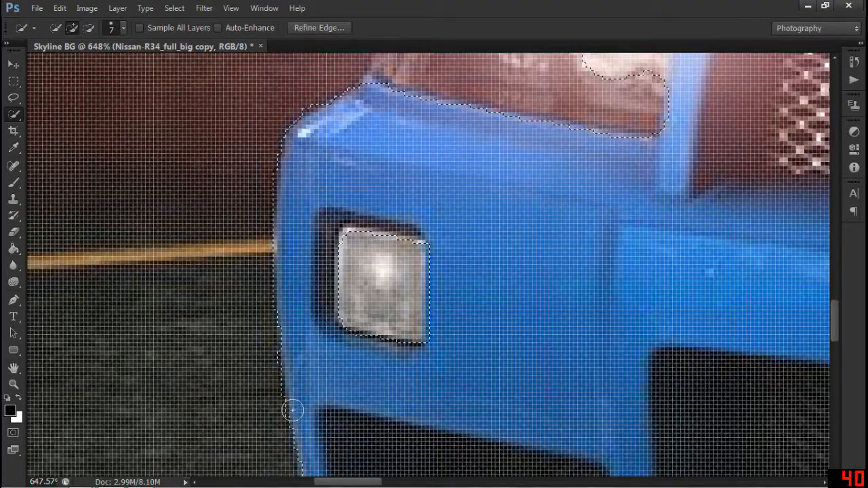
Subtract the background spill beside the bumper's lower left corner and add the corner's blue edge back to the selection.
left_click_drag(333, 401, 277, 260)
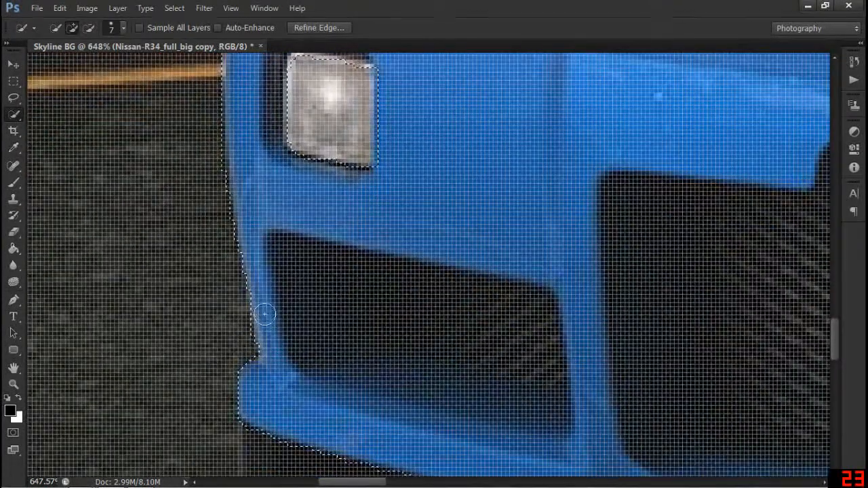
left_click_drag(282, 407, 244, 306)
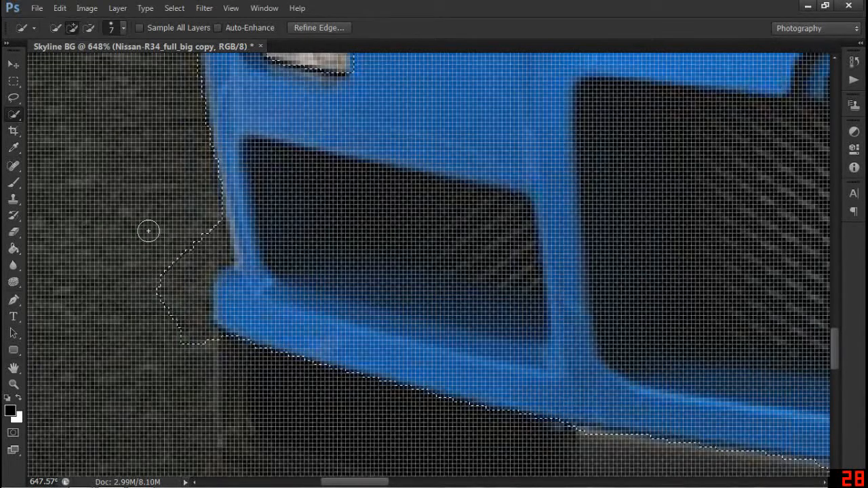
key("alt")
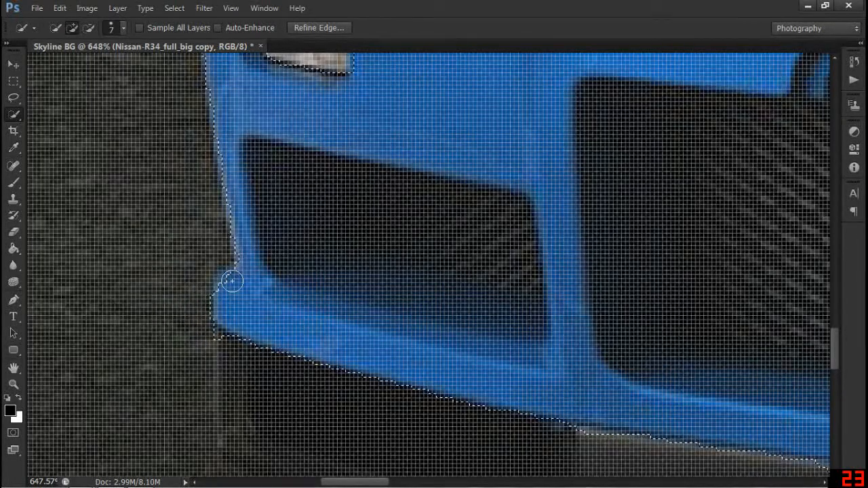
key("alt")
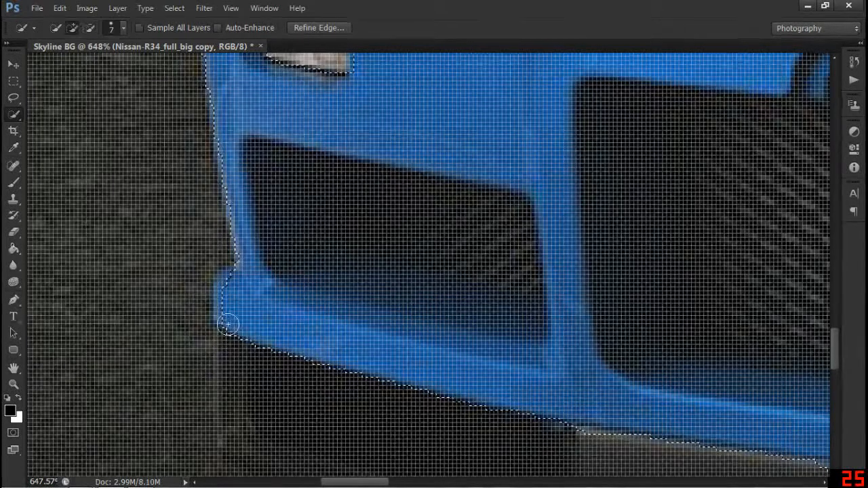
left_click(228, 289)
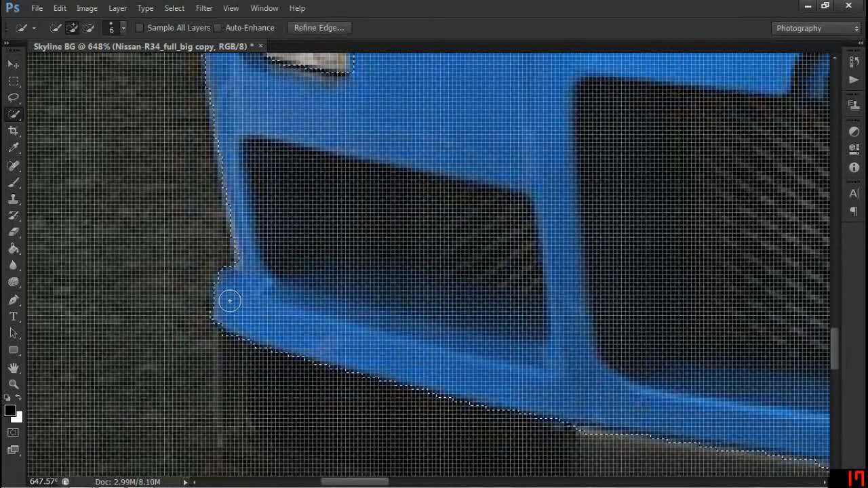
Reduce the brush size to 4, subtract the background at the bumper's lower left corner, and reselect the corner's blue edge.
key("bracketright")
key("bracketright")
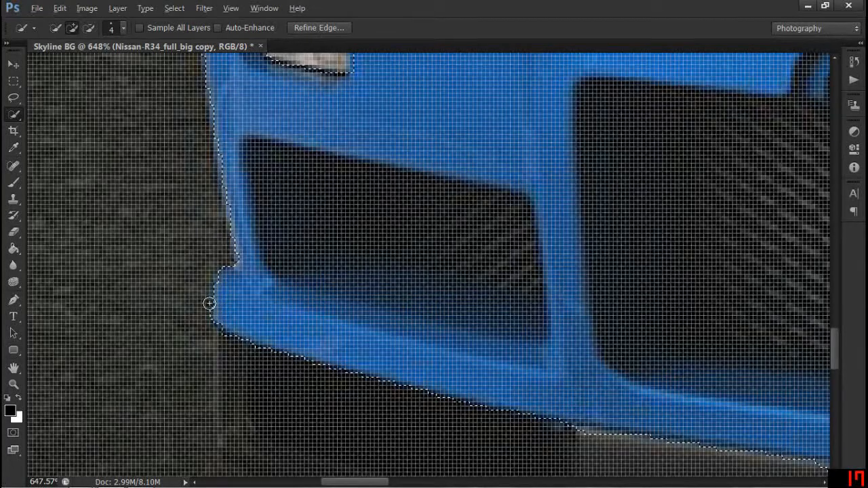
left_click(199, 316, "alt")
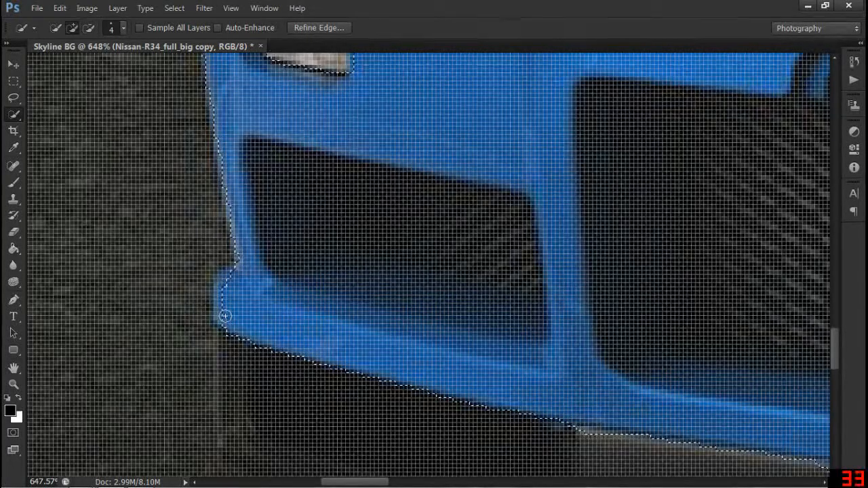
left_click_drag(225, 310, 225, 291)
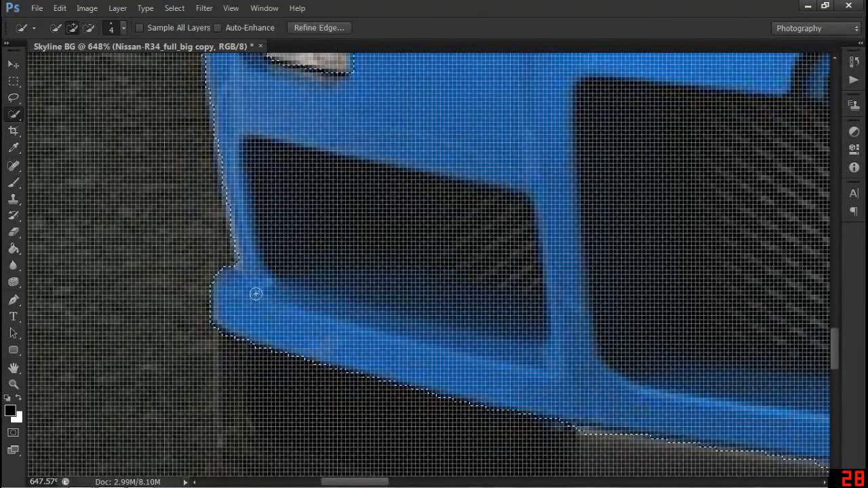
Add the left fog lamp to the bumper selection as a test.
scroll(284, 323, "up", 5)
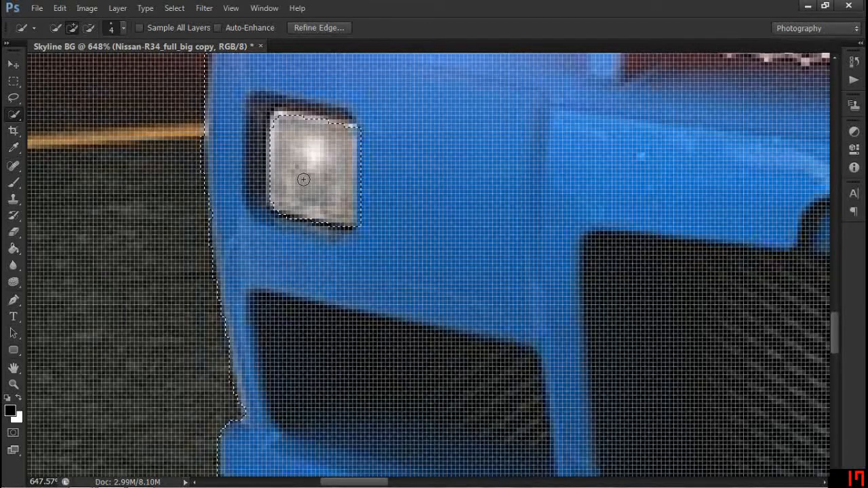
left_click_drag(346, 137, 341, 128)
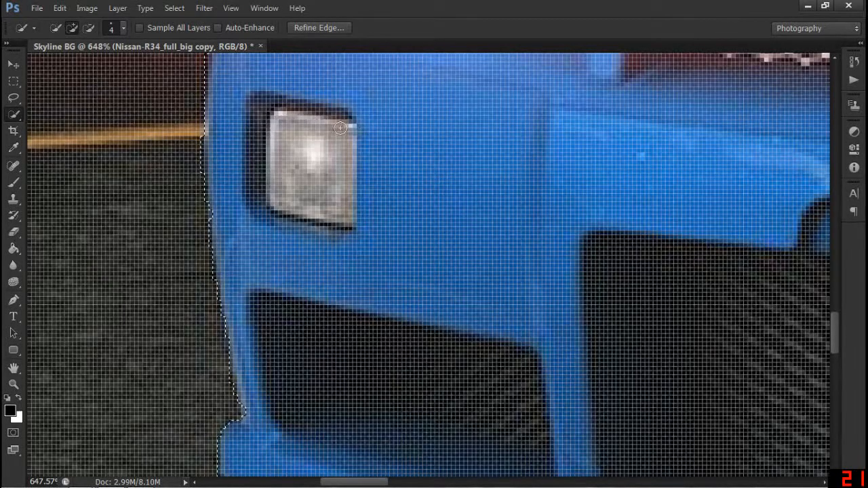
key("alt")
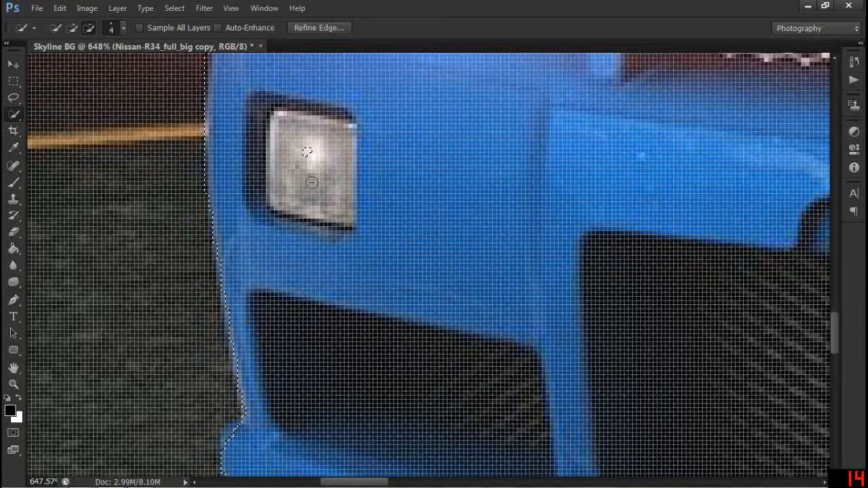
Enlarge the Quick Selection brush to size 10 and subtract the left fog lamp from the selection.
key("z")
left_click_drag(316, 195, 291, 193)
key("w")
key("bracketright")
key("bracketright")
key("bracketright")
key("bracketright")
key("bracketright")
key("bracketright")
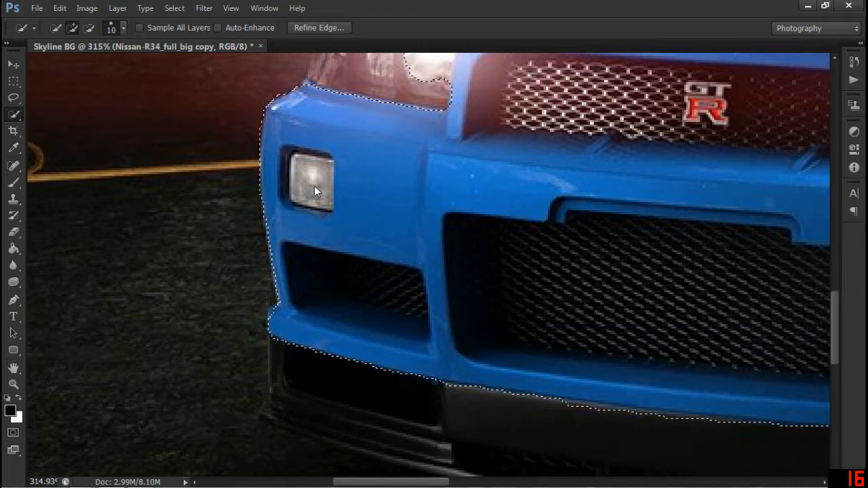
left_click(316, 173, "alt")
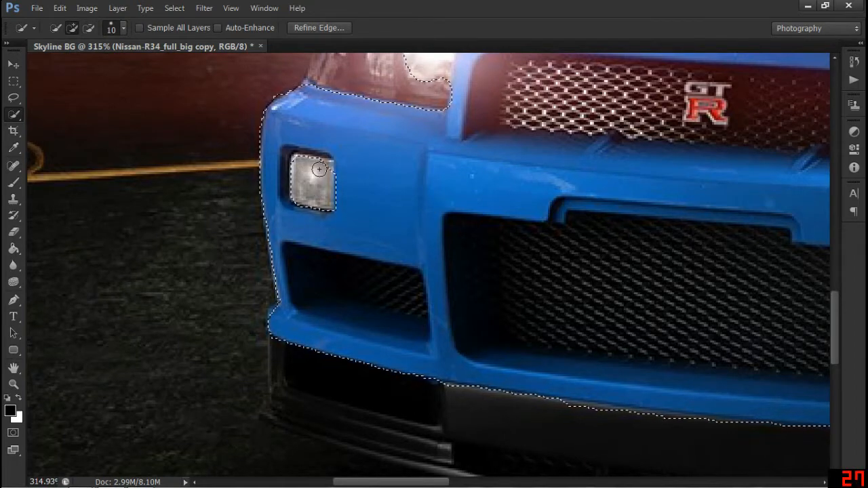
left_click(326, 168)
left_click(323, 167, "alt")
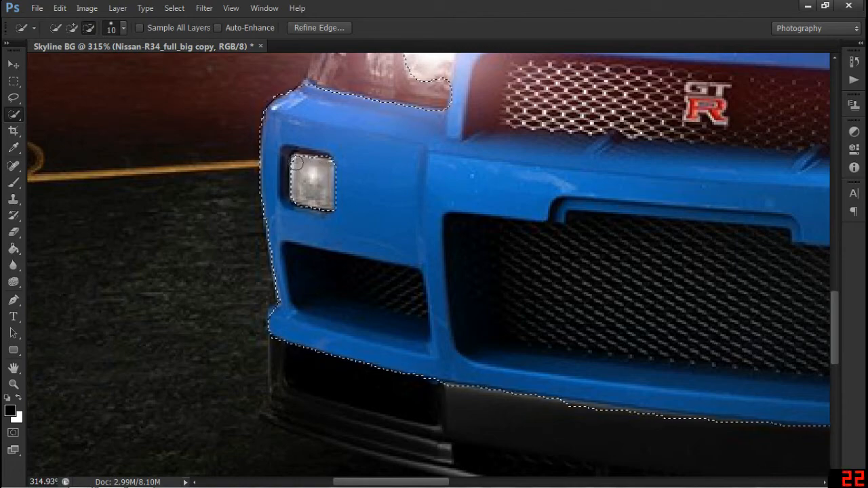
Subtract the right headlight and the remaining bright part of the left headlight from the bodywork selection.
left_click_drag(390, 153, 222, 215)
key("z")
left_click_drag(370, 237, 319, 232)
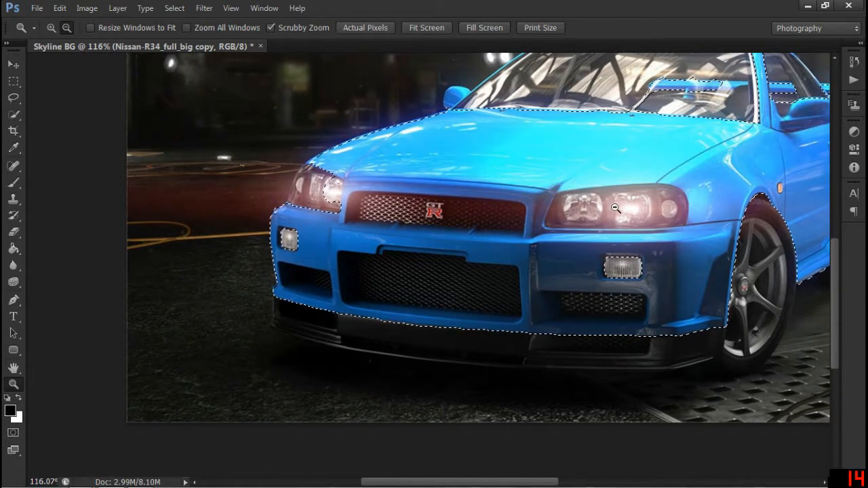
key("alt+w")
key("Escape")
key("w")
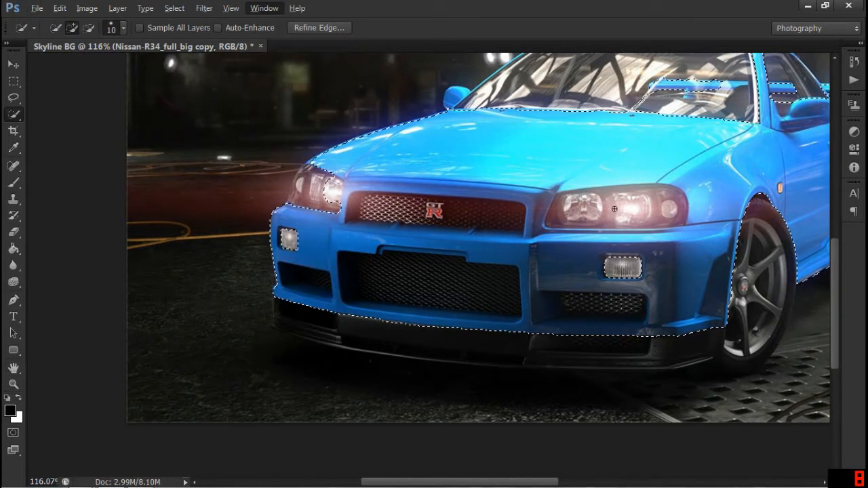
key("z")
left_click(615, 209)
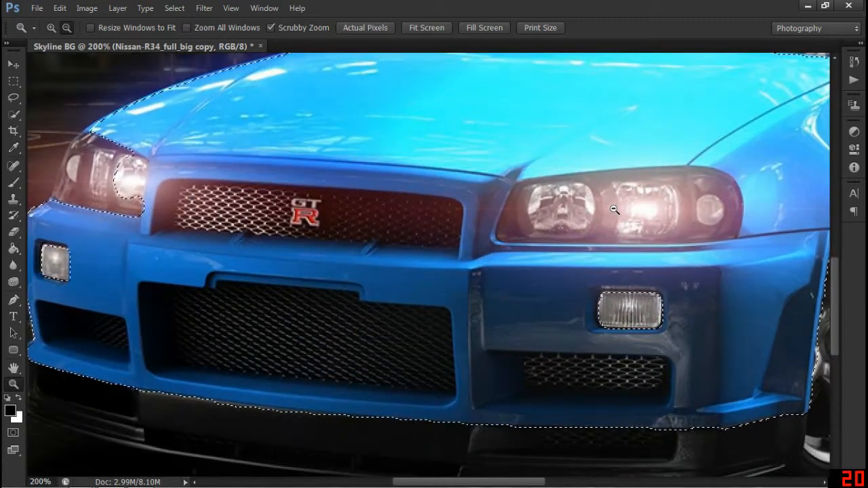
key("w")
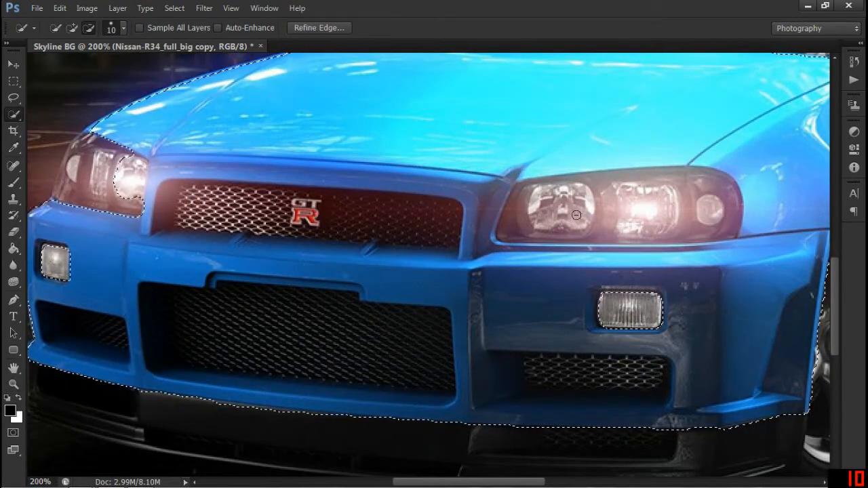
left_click_drag(660, 213, 685, 207)
mouse_move(589, 213)
left_mouse_down()
mouse_move(542, 214)
mouse_move(518, 228)
mouse_move(612, 207)
left_mouse_up()
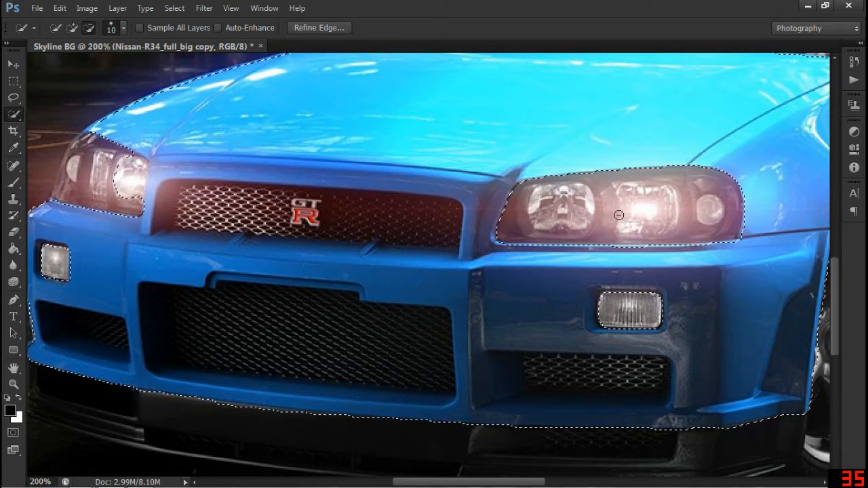
mouse_move(125, 176)
left_mouse_down()
mouse_move(116, 196)
mouse_move(135, 165)
left_mouse_up()
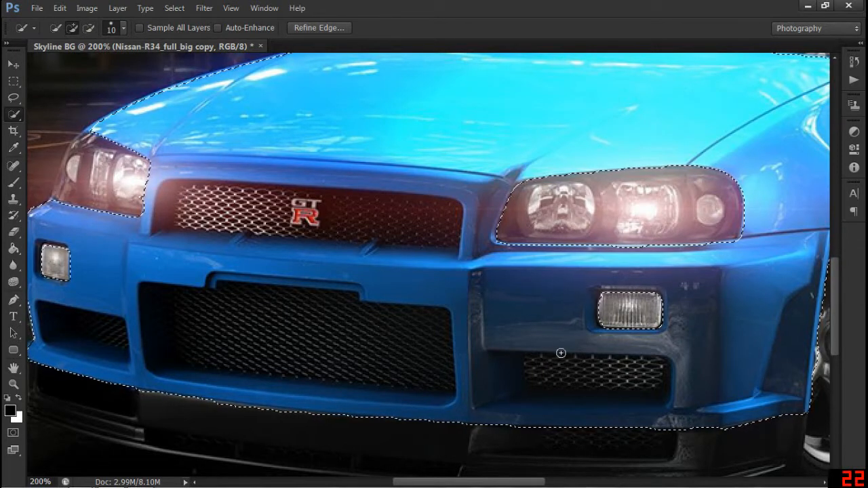
Enlarge the Quick Selection brush to size 25 and subtract the upper grille mesh and most of the central lower grille mesh.
key("z")
left_click_drag(554, 347, 520, 344)
left_click_drag(528, 289, 376, 275)
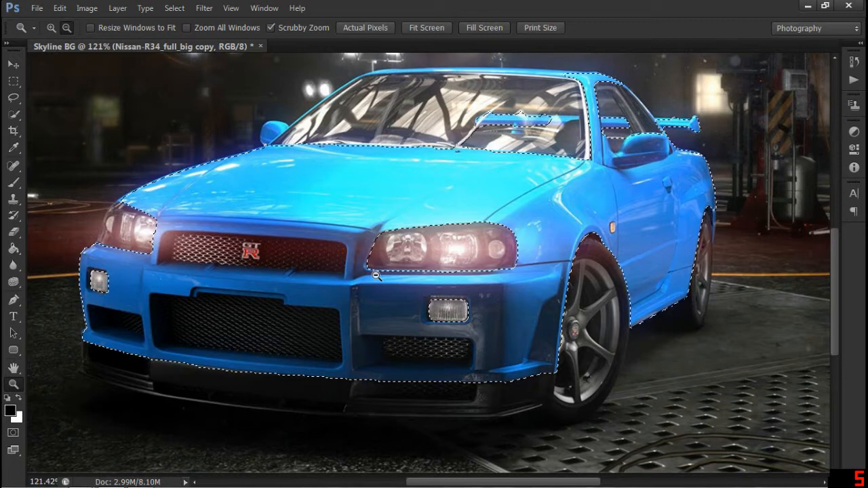
key("w")
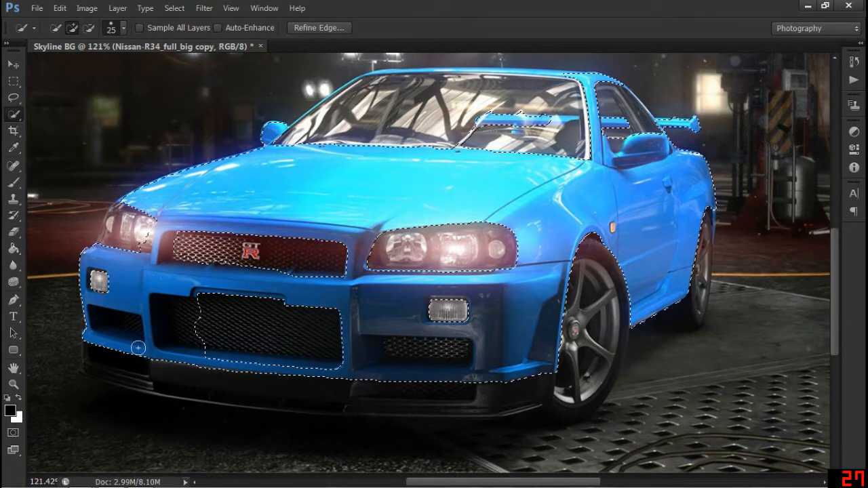
Subtract the remaining mesh on the left side of the central lower grille from the selection.
key("z")
left_click_drag(152, 362, 224, 324)
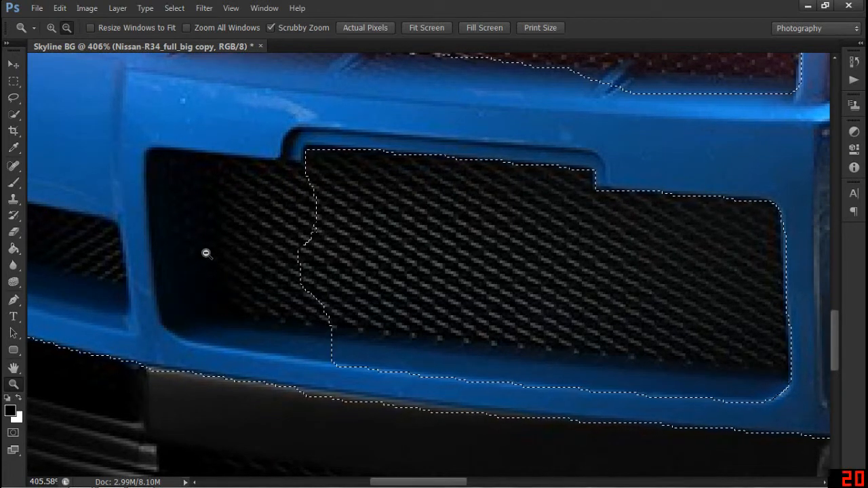
key("w")
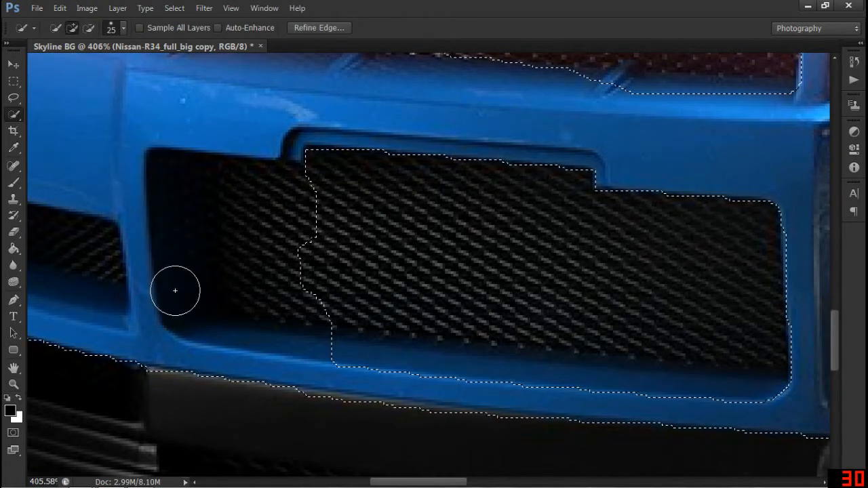
key("alt")
mouse_move(246, 257)
left_mouse_down()
mouse_move(247, 201)
mouse_move(261, 200)
mouse_move(304, 121)
left_mouse_up()
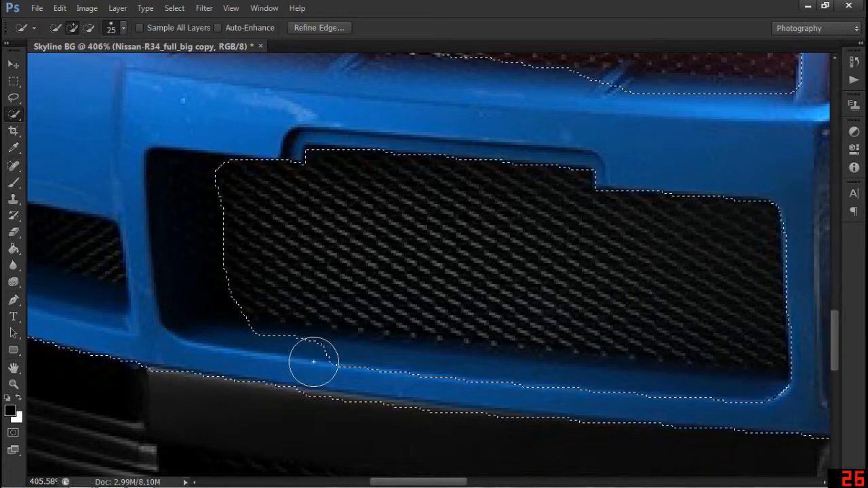
Add the blue lip beneath the central lower grille back to the selection and refine the mesh's lower edge with a smaller brush.
left_click_drag(663, 394, 782, 403)
mouse_move(742, 314)
left_mouse_down()
mouse_move(746, 326)
mouse_move(621, 326)
mouse_move(304, 296)
left_mouse_up()
mouse_move(488, 365)
left_mouse_down()
mouse_move(348, 203)
mouse_move(314, 235)
mouse_move(509, 254)
mouse_move(529, 295)
mouse_move(479, 305)
mouse_move(365, 280)
left_mouse_up()
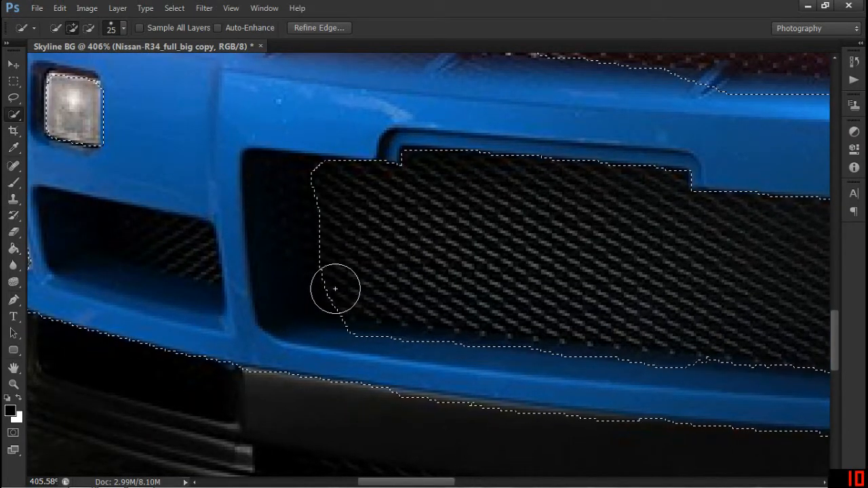
key("bracketleft")
key("bracketleft")
left_click(350, 289)
left_click_drag(407, 347, 569, 368)
Reduce the brush size to 8 and subtract the mesh of the right lower bumper vent from the selection.
scroll(434, 244, "right", 10)
mouse_move(543, 234)
left_mouse_down()
mouse_move(776, 305)
mouse_move(490, 224)
mouse_move(526, 244)
mouse_move(494, 258)
mouse_move(272, 287)
left_mouse_up()
key("bracketleft")
key("bracketleft")
key("bracketleft")
left_click(537, 301)
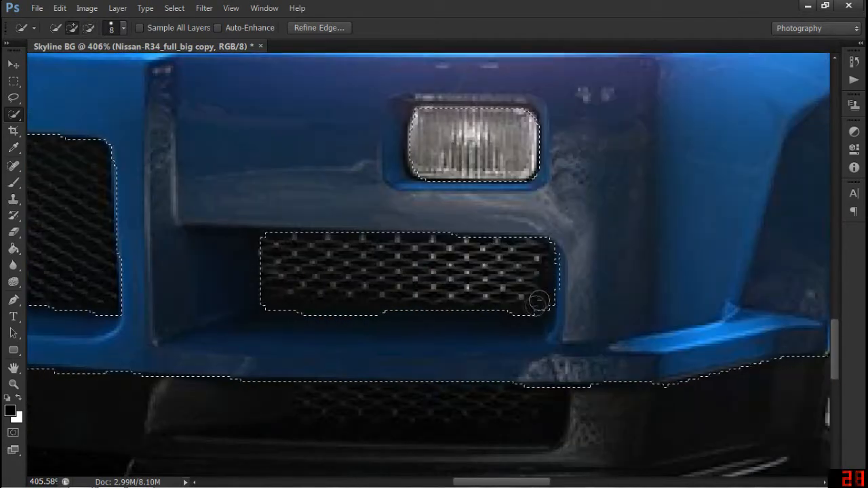
left_click_drag(541, 275, 437, 277)
Subtract the reselected inner part of the left headlight and clean the selection along the hood's left edge.
left_click_drag(336, 200, 401, 200)
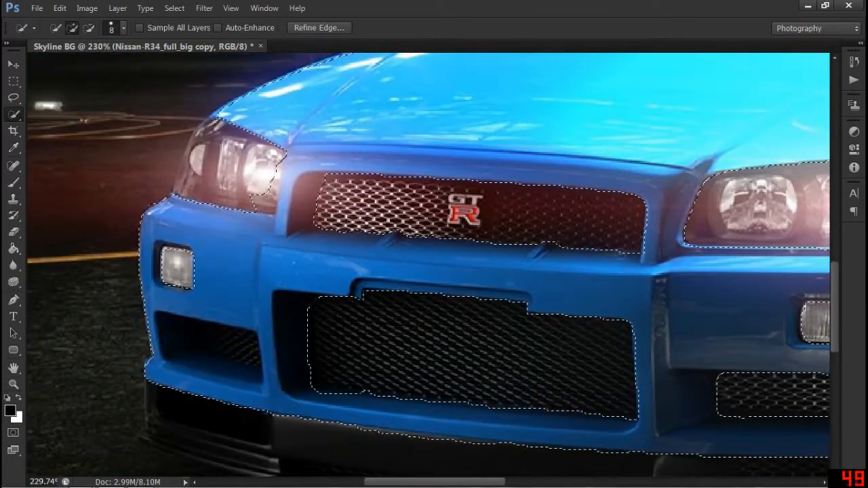
scroll(435, 265, "up", 3)
left_click(218, 185, "alt")
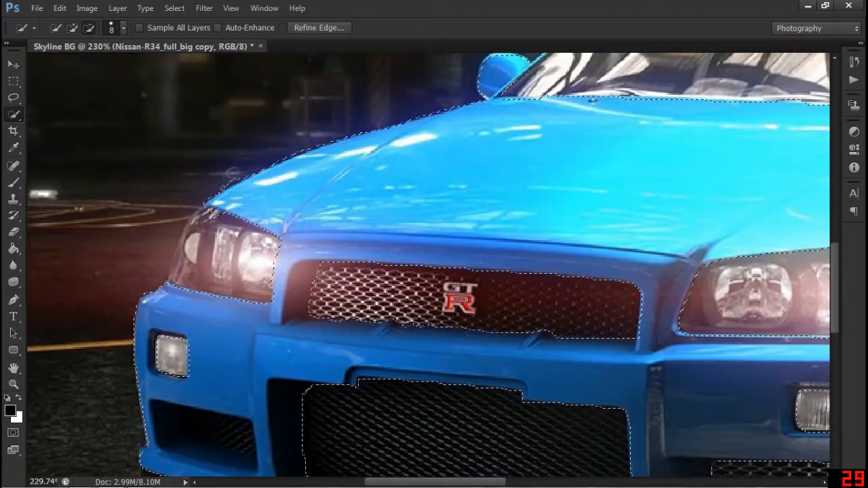
left_click_drag(214, 202, 48, 319)
Add the rear spoiler visible through the windshield to the selection and subtract the surrounding glass.
left_click_drag(702, 204, 230, 278)
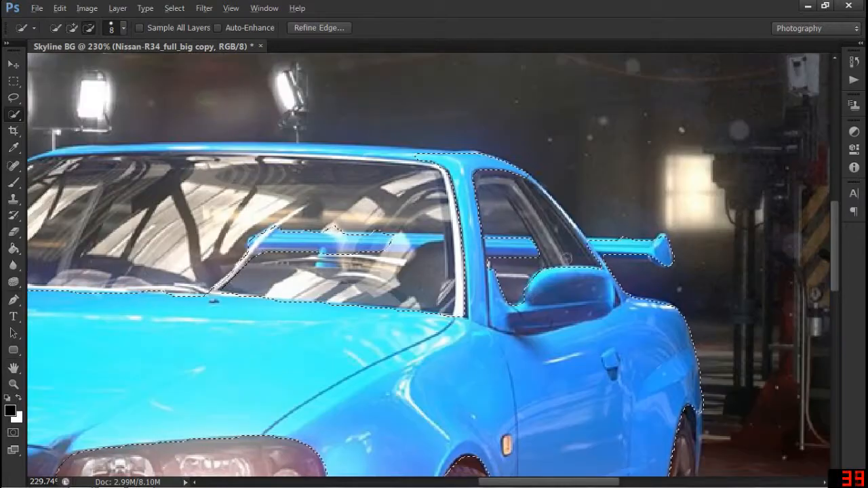
left_click(230, 277, "alt")
left_click_drag(390, 242, 439, 240)
left_click(505, 207, "alt")
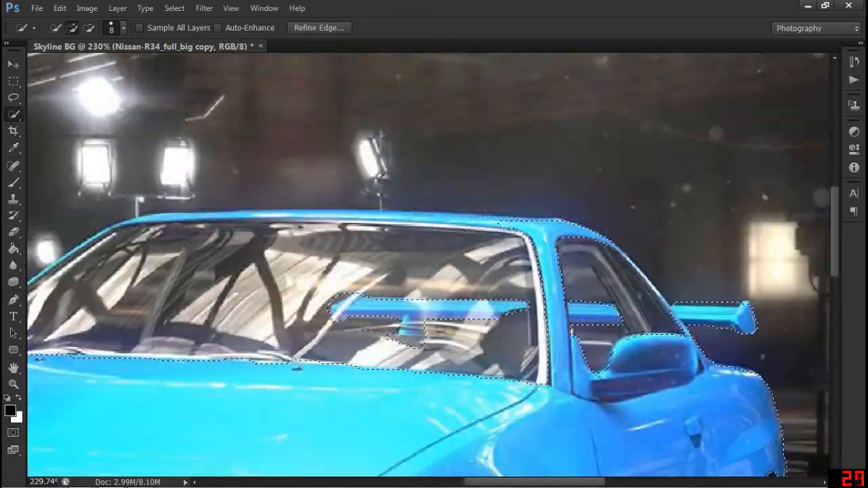
left_click_drag(611, 291, 691, 356)
Add the blue roof edge above the windshield to the selection.
left_click_drag(194, 204, 122, 210)
left_click_drag(289, 233, 336, 232)
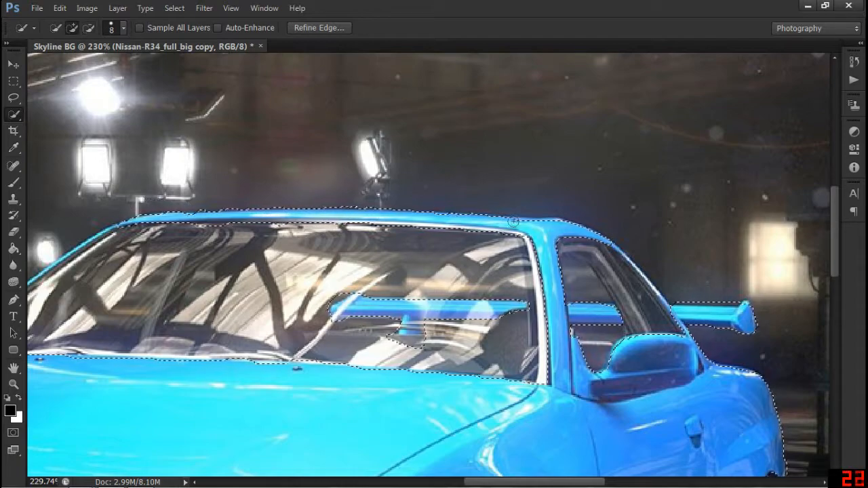
left_click_drag(738, 301, 672, 300)
Reduce the brush size to 5 and select the blue pillar along the windshield's left side without the adjoining glass.
left_click_drag(285, 284, 638, 310)
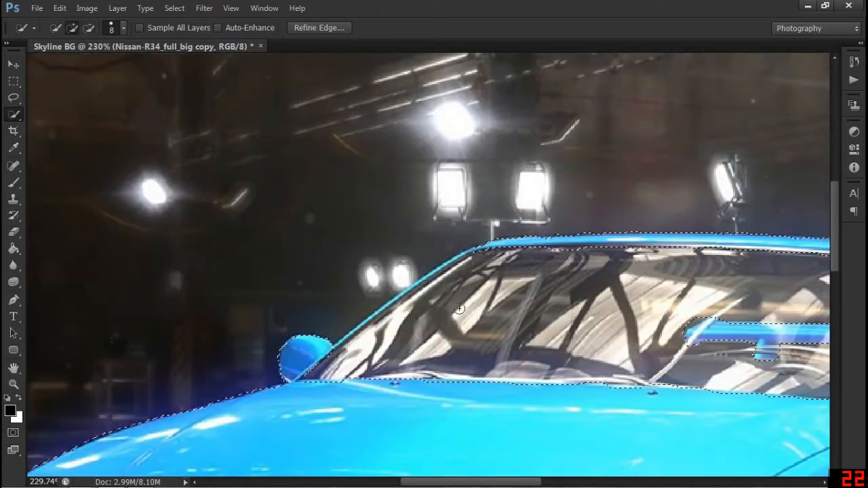
left_click_drag(426, 295, 508, 297)
key("w")
left_click_drag(254, 439, 379, 334)
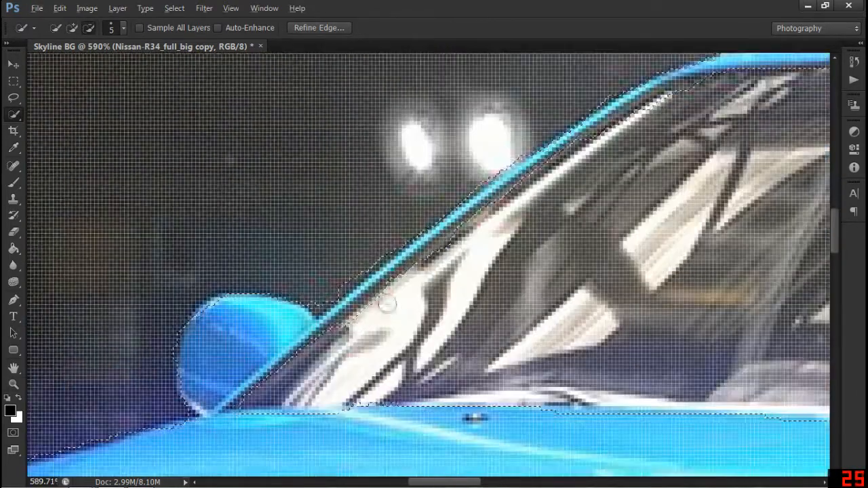
left_click_drag(644, 380, 312, 330)
left_click_drag(380, 291, 304, 292)
left_click_drag(665, 434, 374, 272)
left_click(368, 267, "alt")
Subtract the mesh of the left lower bumper vent from the selection.
left_click_drag(158, 453, 422, 271)
left_click_drag(166, 285, 767, 301)
mouse_move(217, 288)
left_mouse_down()
mouse_move(248, 301)
mouse_move(190, 277)
mouse_move(230, 277)
mouse_move(210, 278)
left_mouse_up()
key("z")
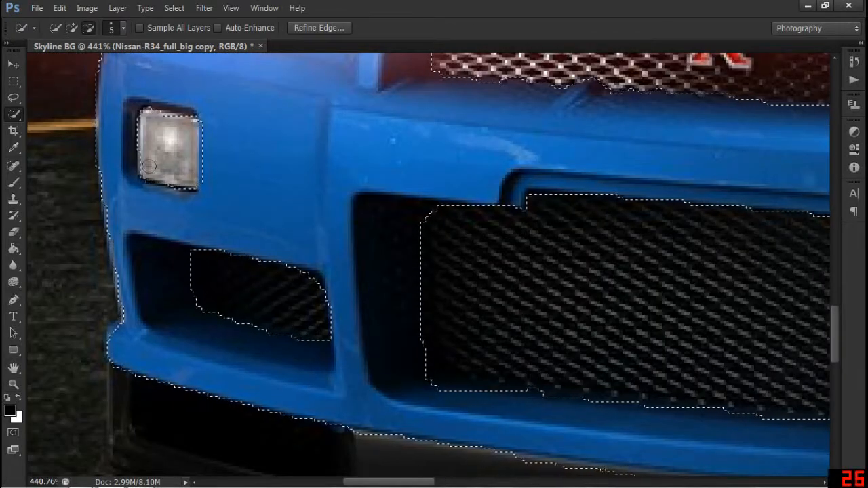
left_click_drag(581, 392, 238, 305)
scroll(291, 272, "right", 6)
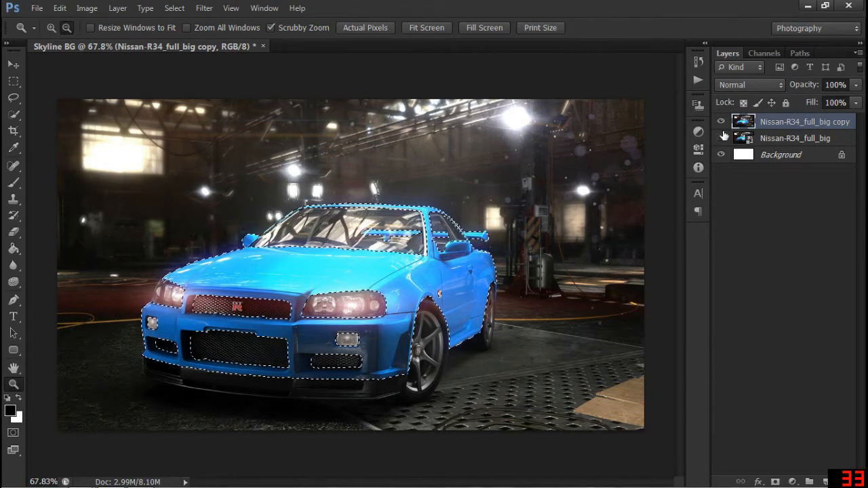
Switch to the Rectangular Marquee tool, try a marquee over the dark background beside the car, and undo it.
key("m")
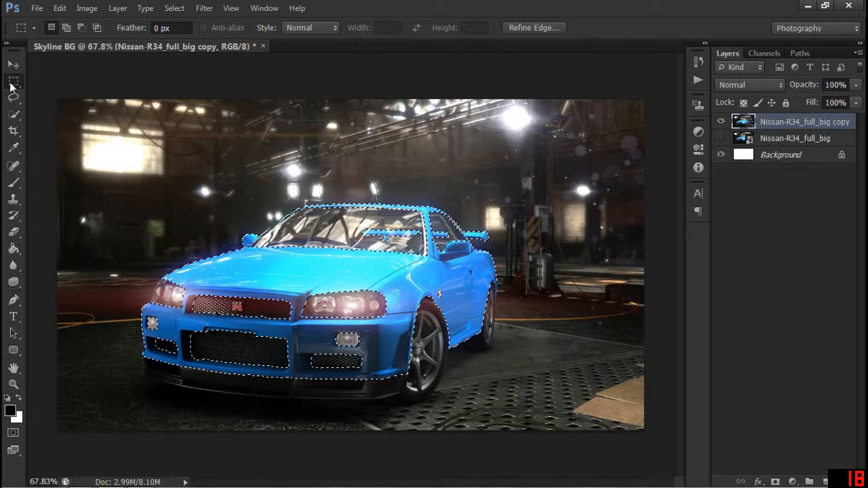
left_click_drag(220, 234, 225, 242)
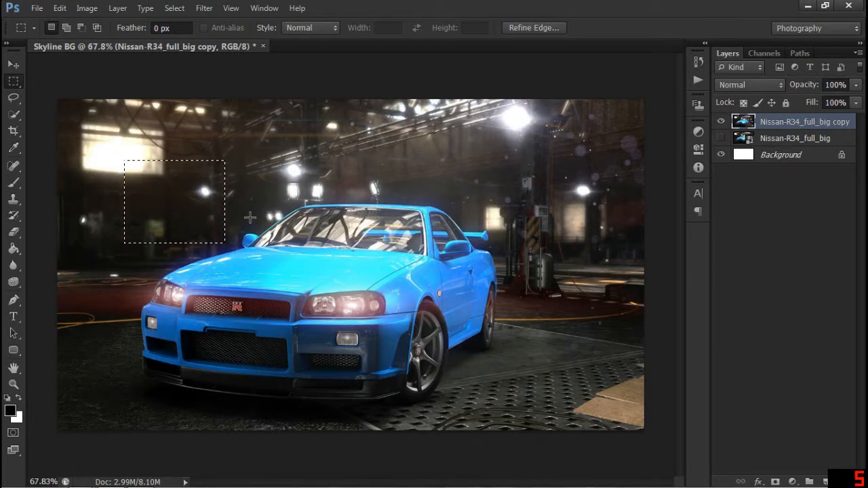
key("ctrl+z")
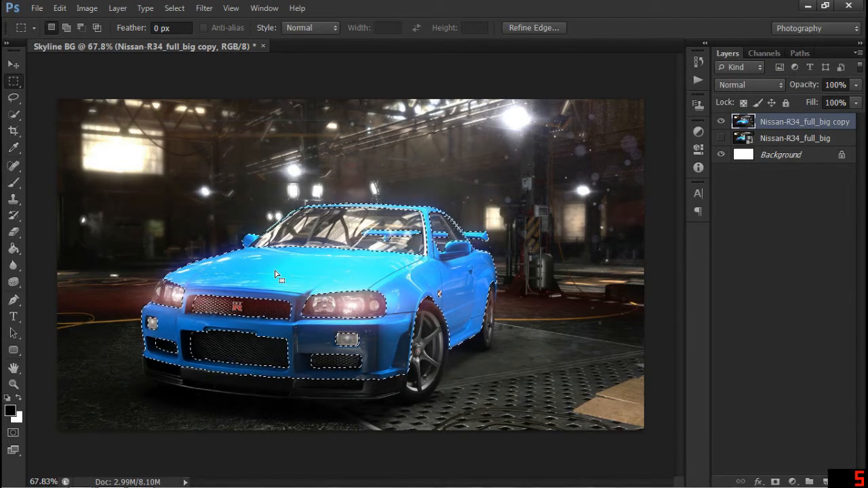
Copy the selected bodywork to a new layer with Layer Via Copy and check it by briefly hiding the Nissan-R34_full_big copy layer.
right_click(275, 271)
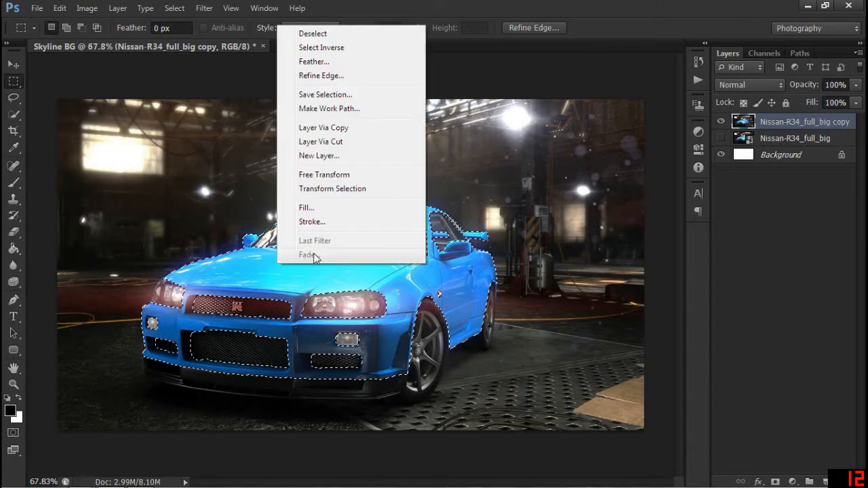
right_click(250, 274)
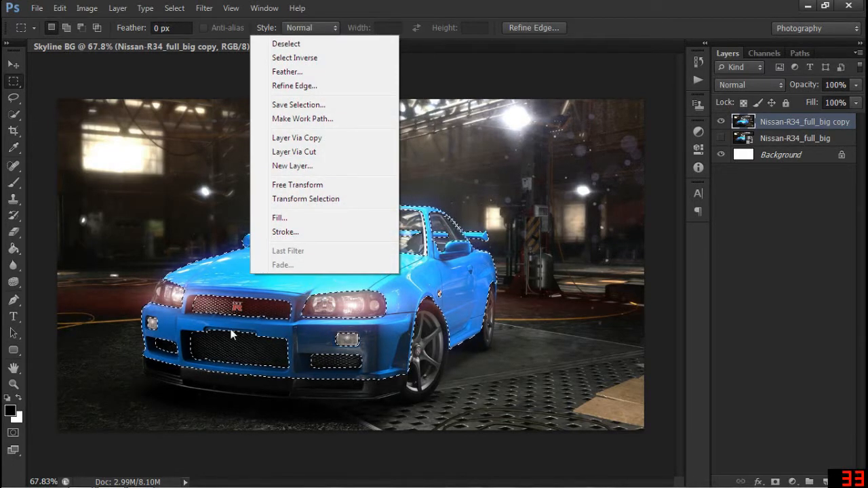
right_click(232, 304)
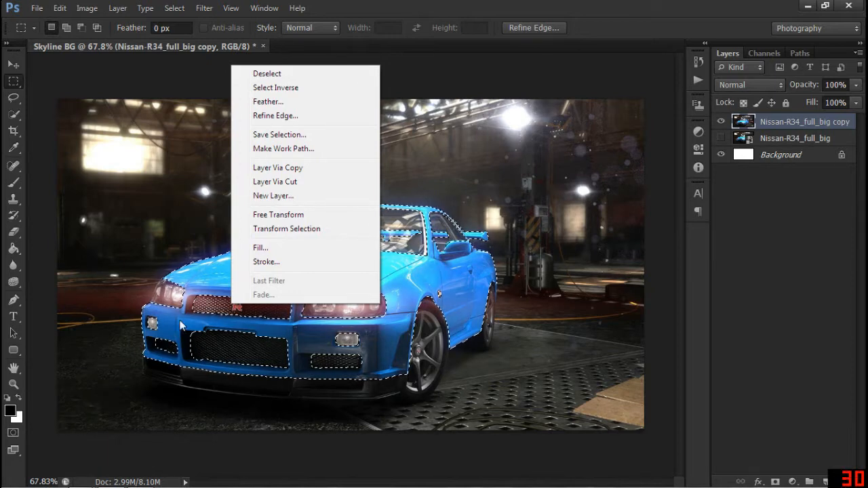
right_click(211, 282)
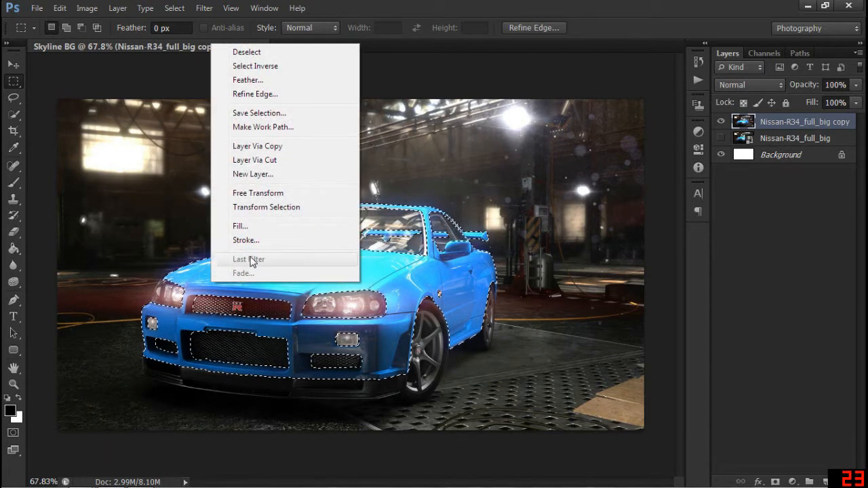
left_click(282, 149)
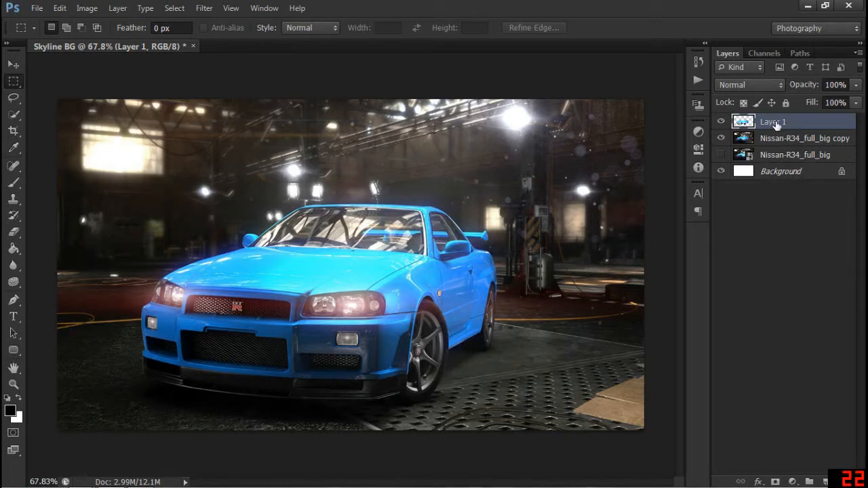
left_click(721, 141)
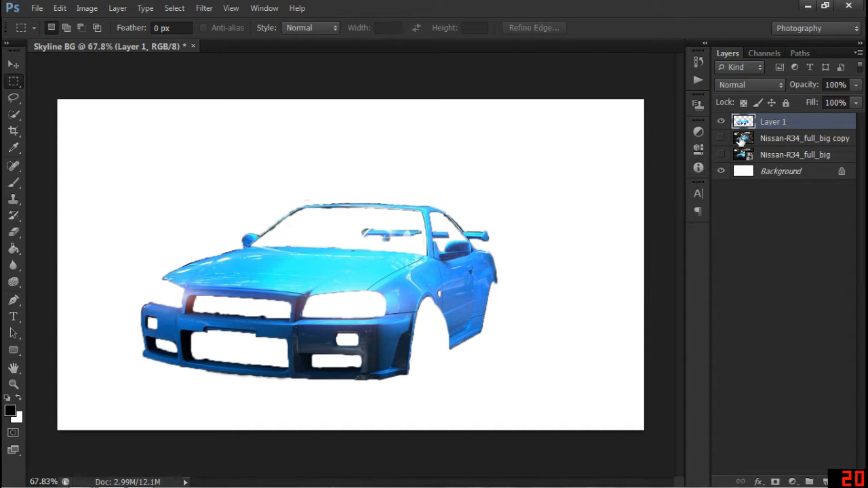
left_click(722, 154)
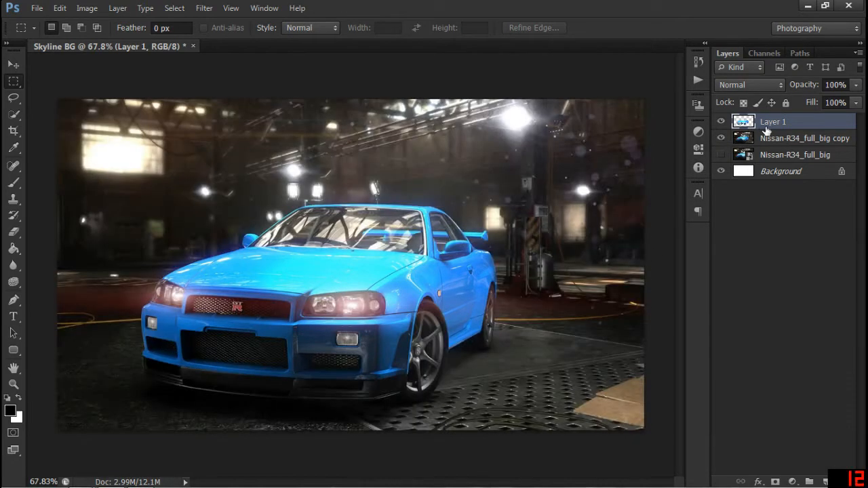
Duplicate Layer 1 within the Skyline BG document and name the copy Green.
right_click(770, 126)
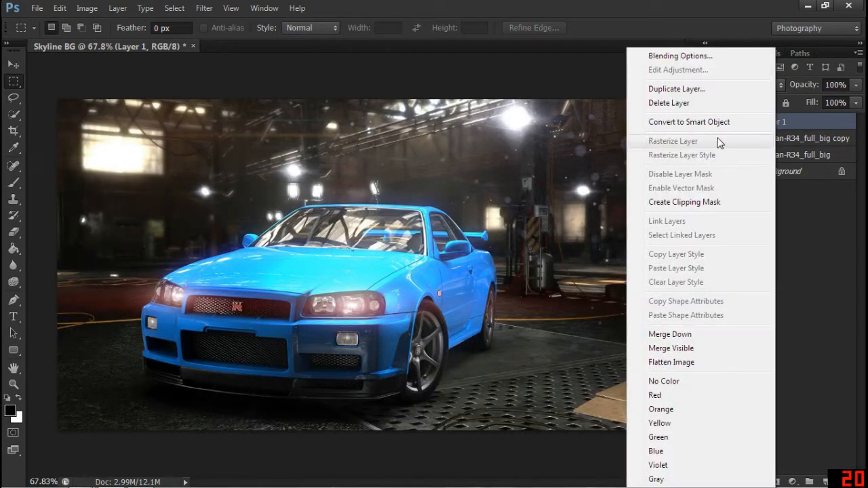
left_click(697, 90)
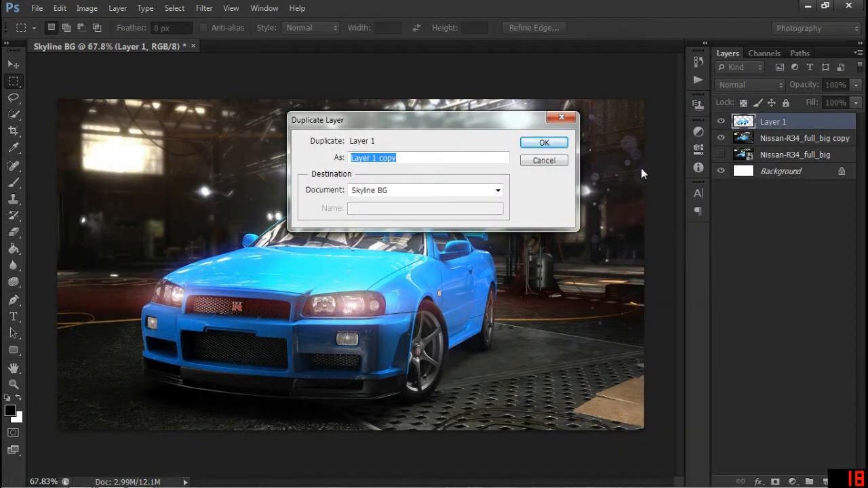
type("Green")
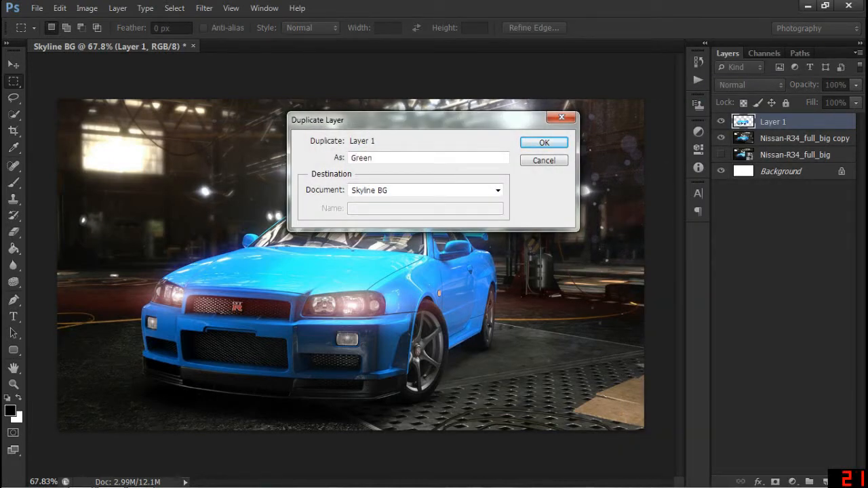
key("Return")
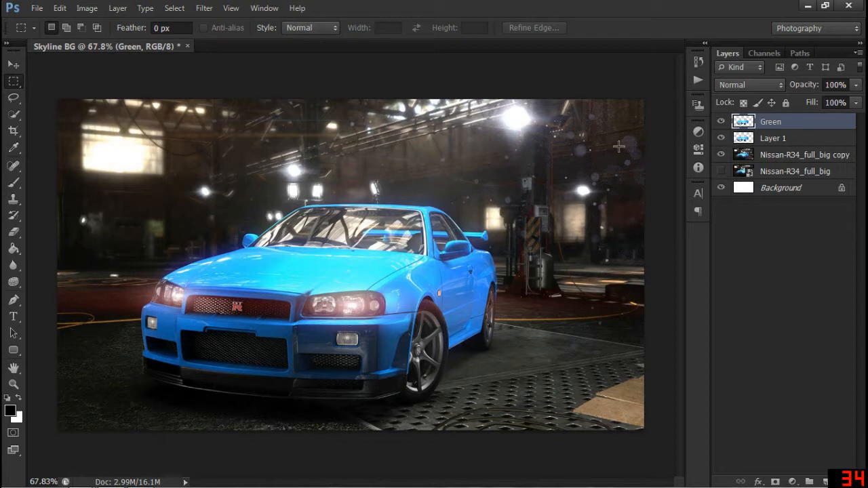
Check the isolated bodywork by briefly hiding the Green and Nissan-R34_full_big copy layers, and show both again.
left_click(721, 122)
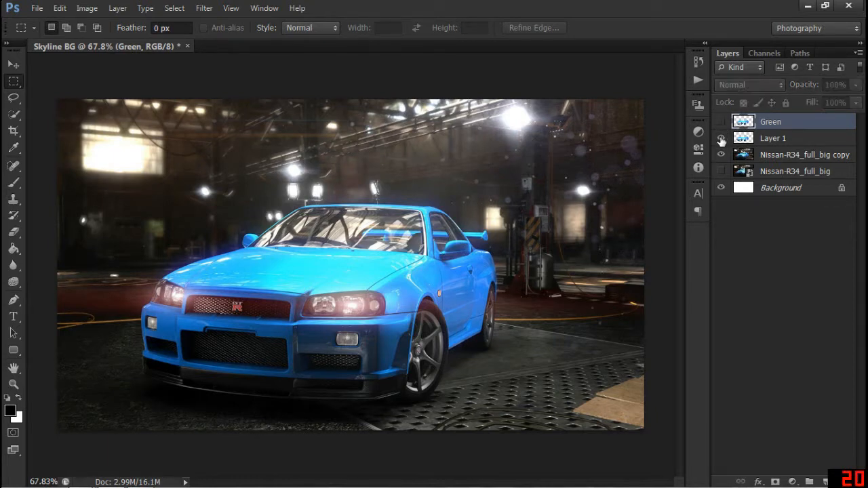
left_click(721, 155)
left_click(721, 122)
left_click(721, 139)
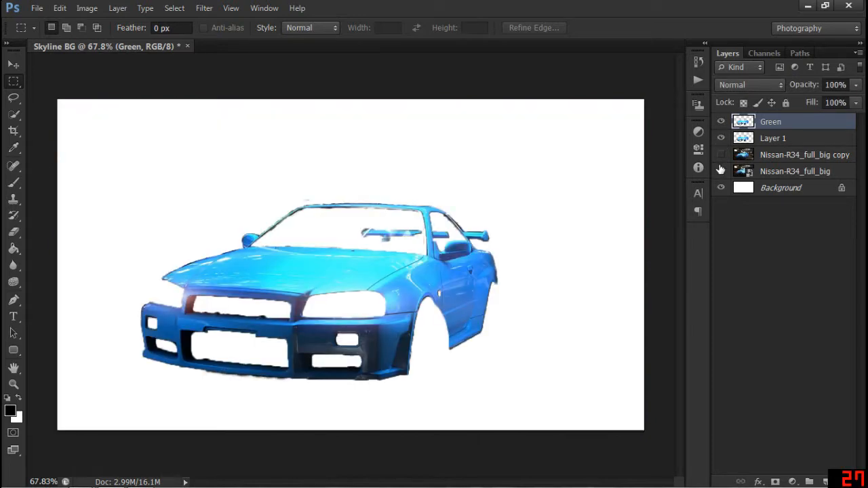
left_click(721, 155)
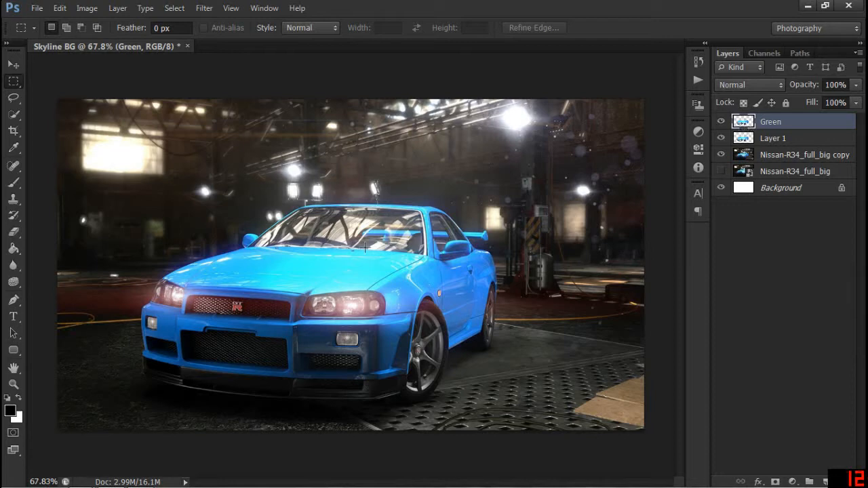
Paint a black test stroke across the windshield on the Green layer, compare it by toggling the layer's visibility, and undo the stroke.
key("b")
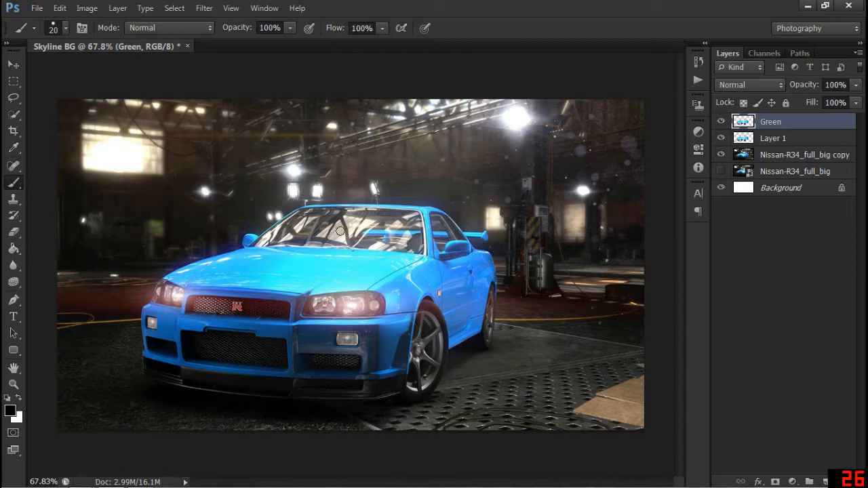
mouse_move(317, 230)
left_mouse_down()
mouse_move(358, 222)
mouse_move(348, 227)
mouse_move(366, 239)
mouse_move(345, 232)
mouse_move(365, 221)
mouse_move(339, 222)
mouse_move(423, 218)
left_mouse_up()
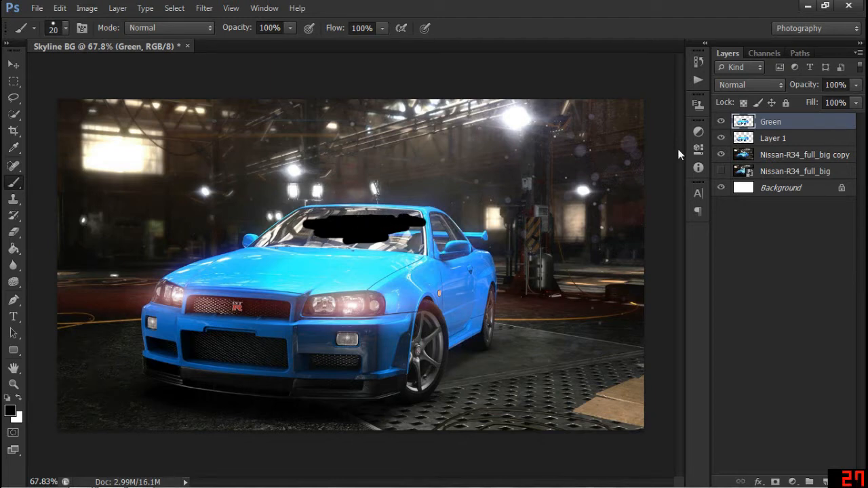
left_click(720, 123)
left_click(720, 122)
left_click(720, 122)
left_click(721, 122)
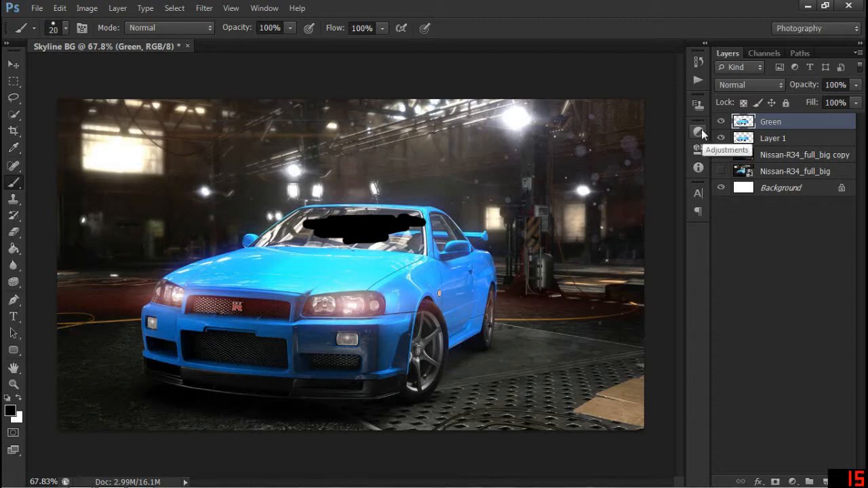
key("ctrl+z")
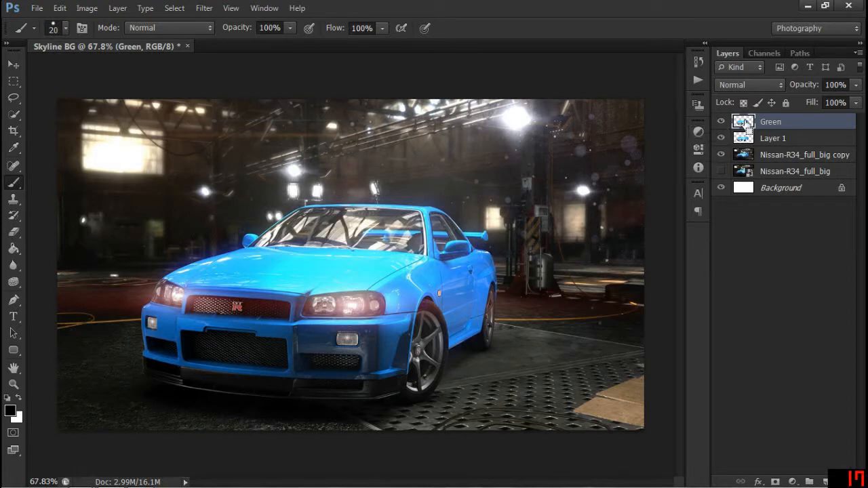
Load the Green layer's outline as a selection, swap the foreground and background colours, and deselect.
left_click(744, 122, "ctrl")
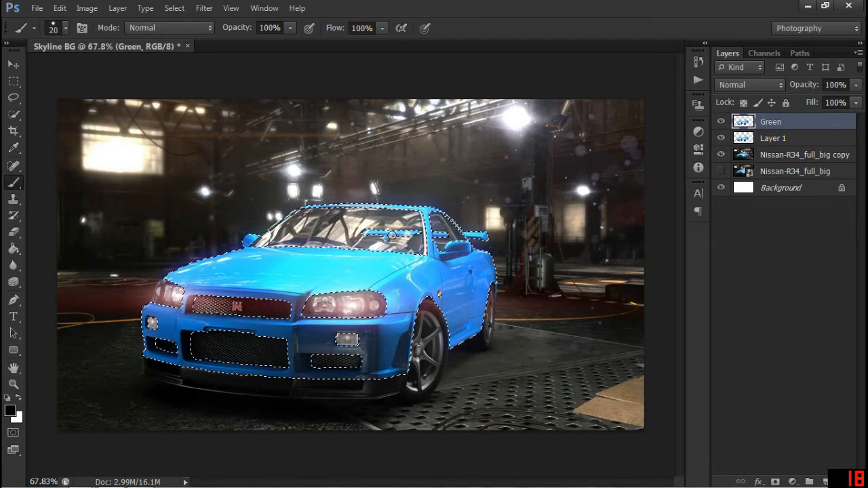
key("x")
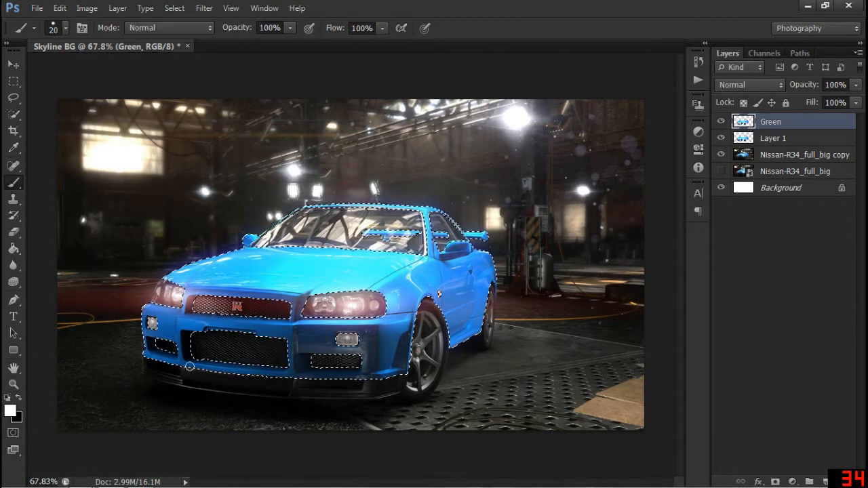
left_click(453, 280)
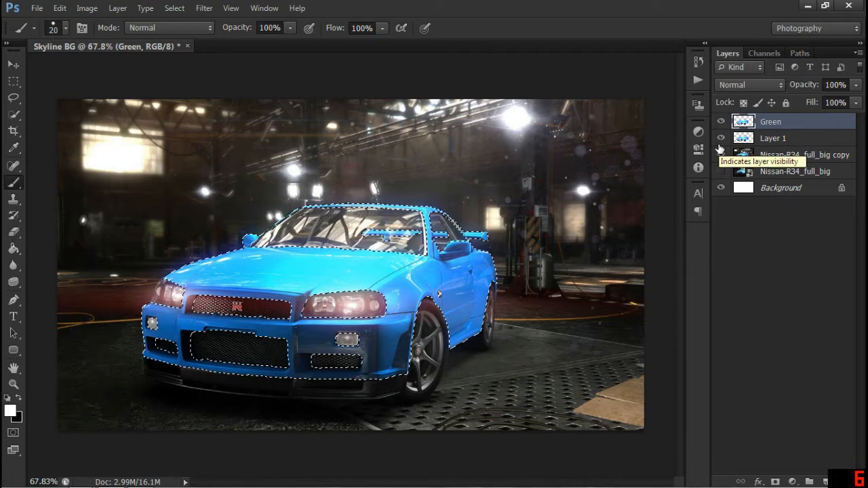
left_click(720, 171)
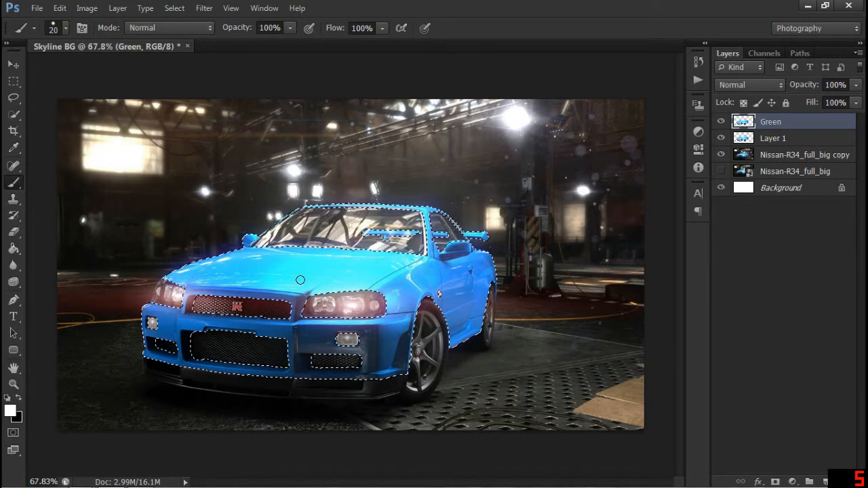
key("ctrl+d")
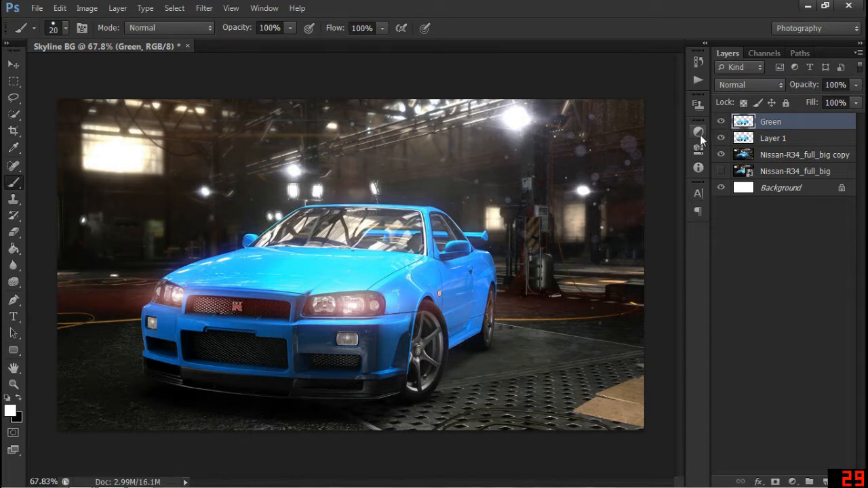
Add a Hue/Saturation adjustment layer above the Green layer and clip it to that layer.
left_click(264, 8)
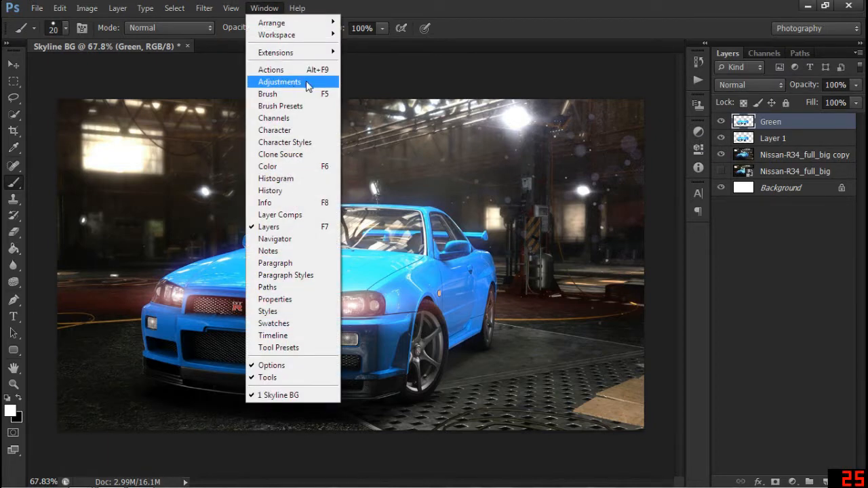
left_click(700, 132)
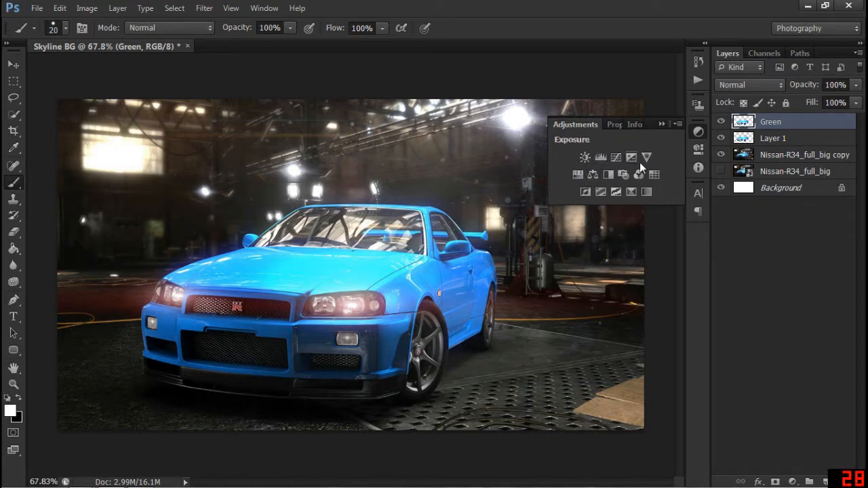
left_click(578, 175)
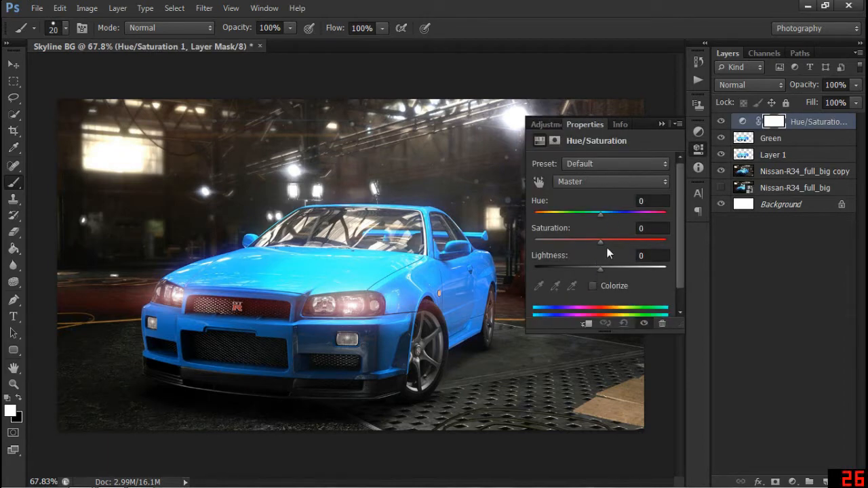
mouse_move(601, 215)
left_mouse_down()
mouse_move(667, 215)
mouse_move(535, 211)
mouse_move(600, 212)
left_mouse_up()
left_click(587, 325)
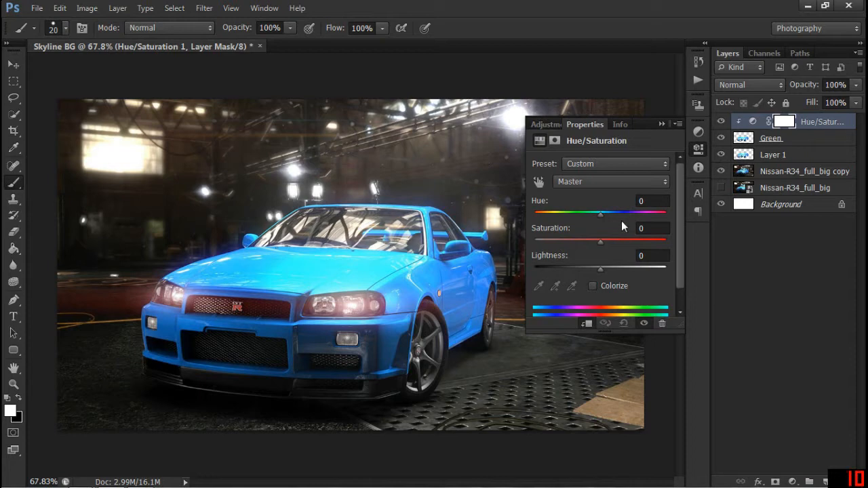
Try a Hue of -95, switch the adjustment to Colorize, and set Hue to 114 and Saturation to 61.
left_click_drag(599, 217, 557, 216)
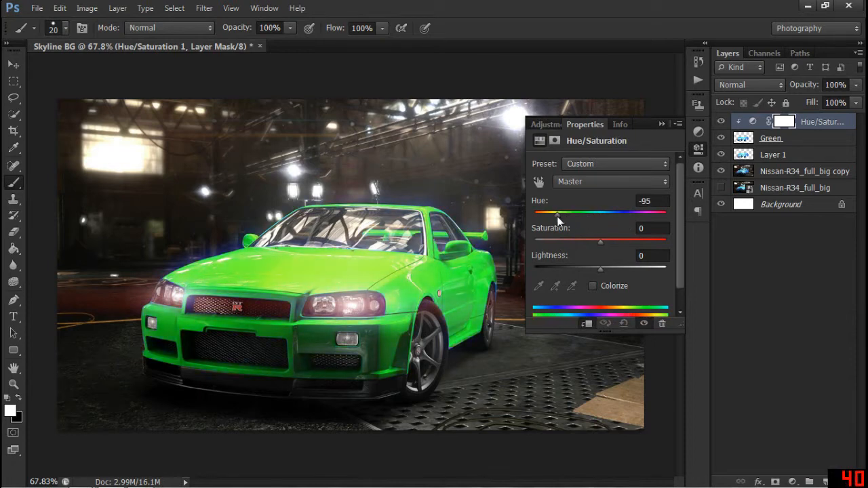
left_click(593, 286)
left_click_drag(534, 216, 576, 216)
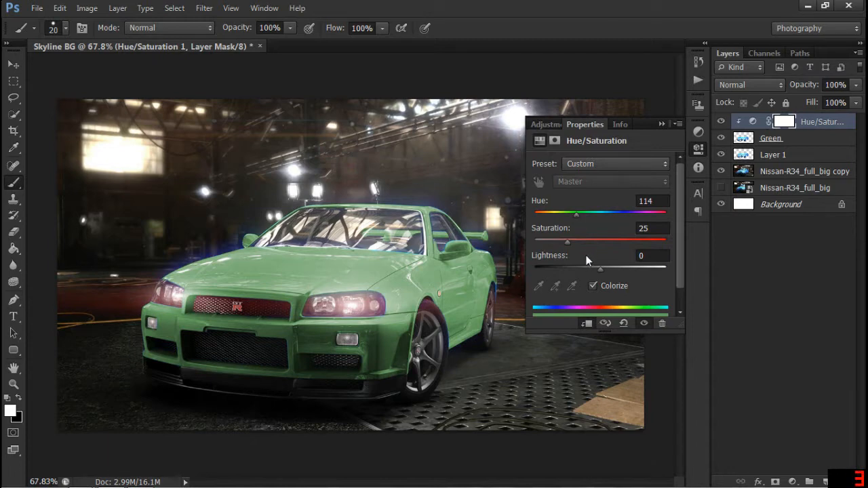
left_click_drag(567, 243, 616, 246)
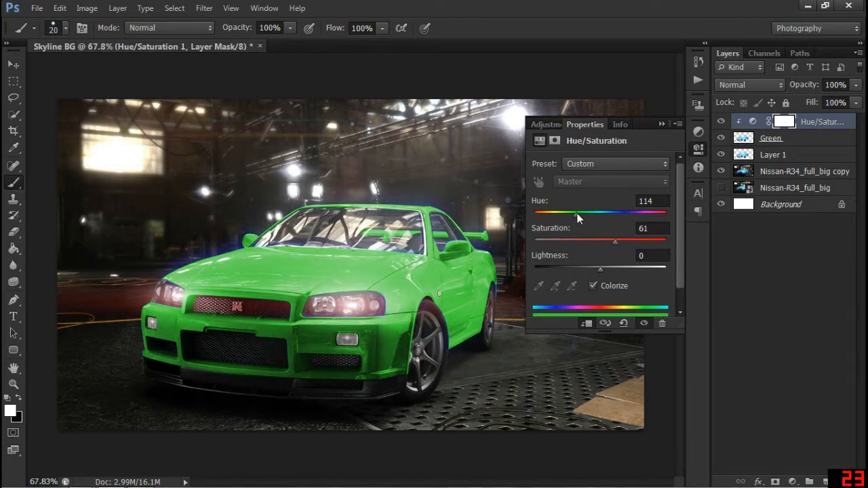
Try a blue bodywork with Hue 230 and Saturation 94, and compare it by toggling the Green layer's visibility.
left_click_drag(578, 213, 620, 213)
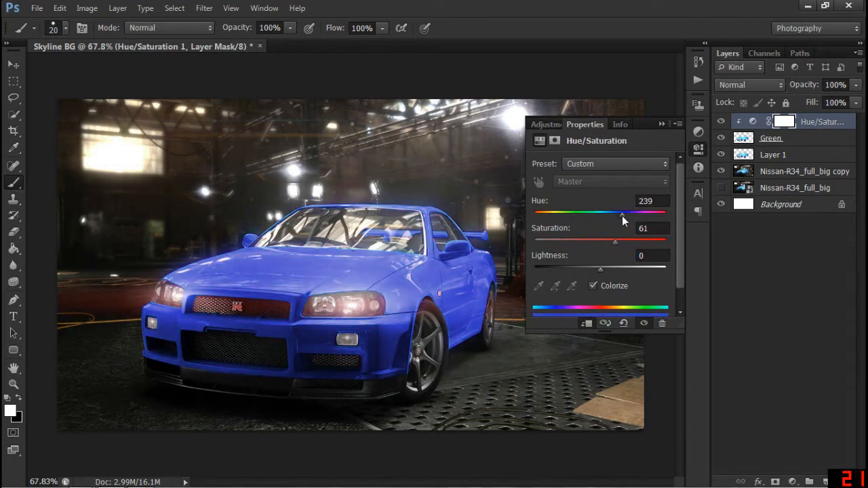
left_click_drag(623, 218, 648, 243)
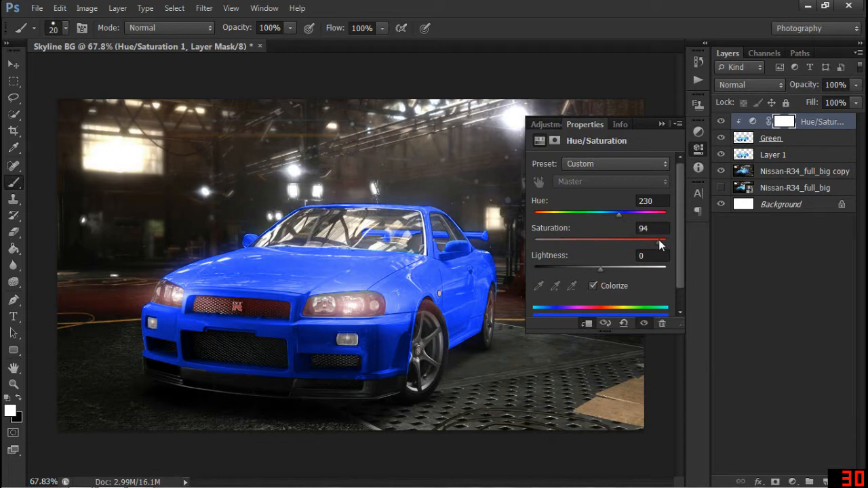
left_click(751, 228)
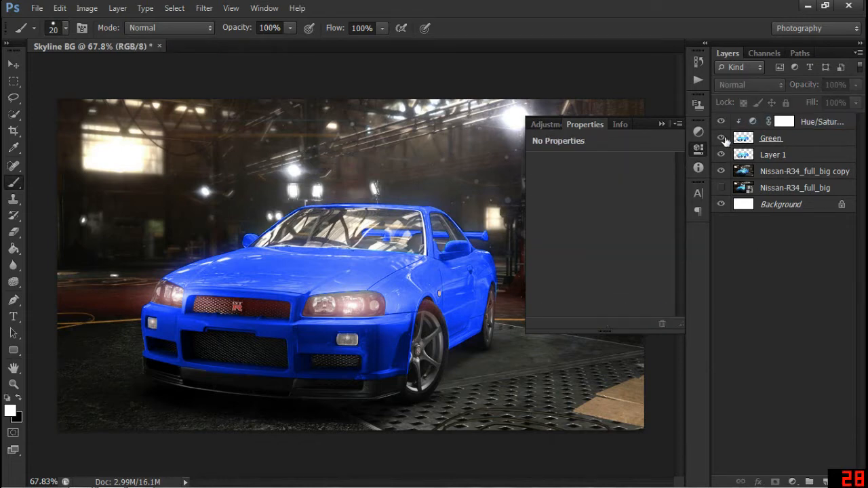
left_click(721, 139)
left_click(721, 139)
left_click(722, 138)
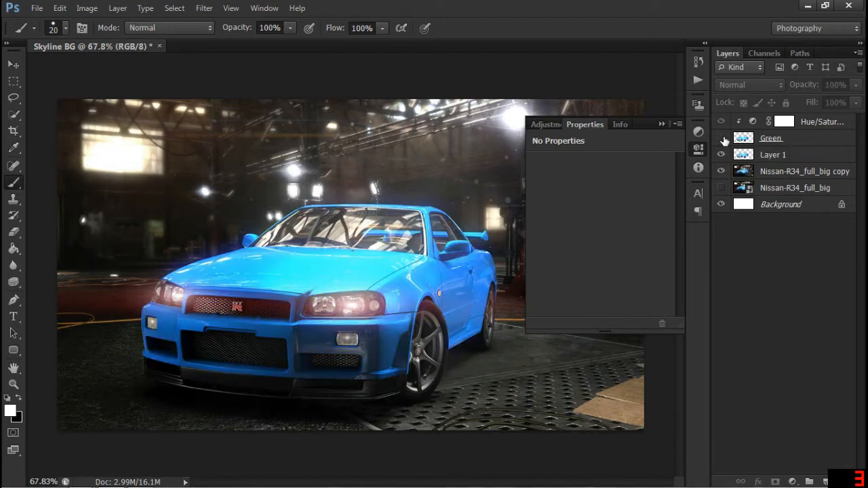
left_click(723, 139)
Reselect the Hue/Saturation adjustment and try a black bodywork with Saturation 0 and Lightness -78.
left_click(787, 122)
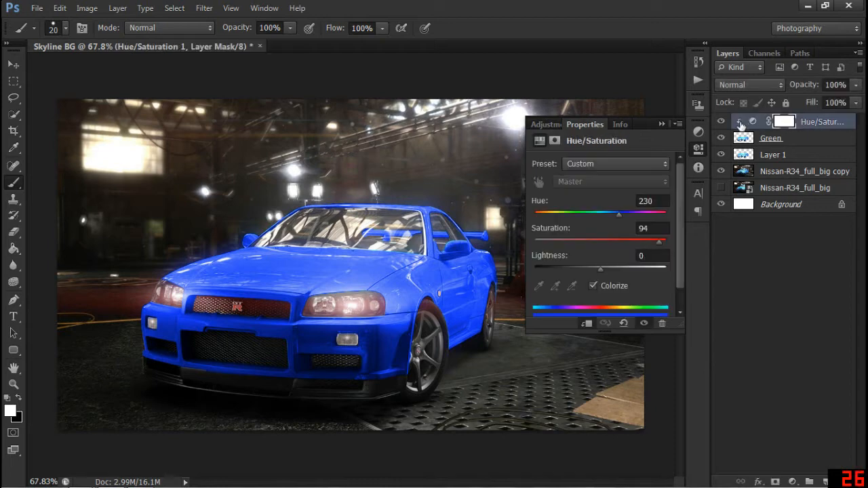
left_click_drag(656, 244, 515, 251)
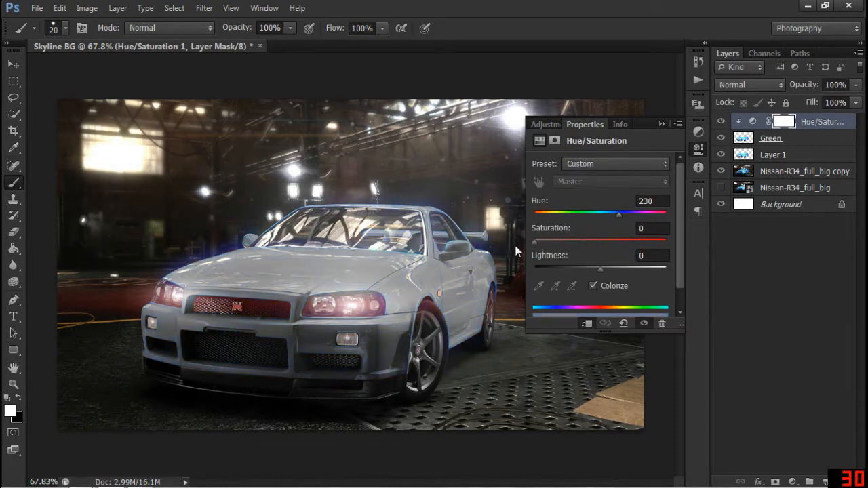
left_click_drag(602, 270, 549, 271)
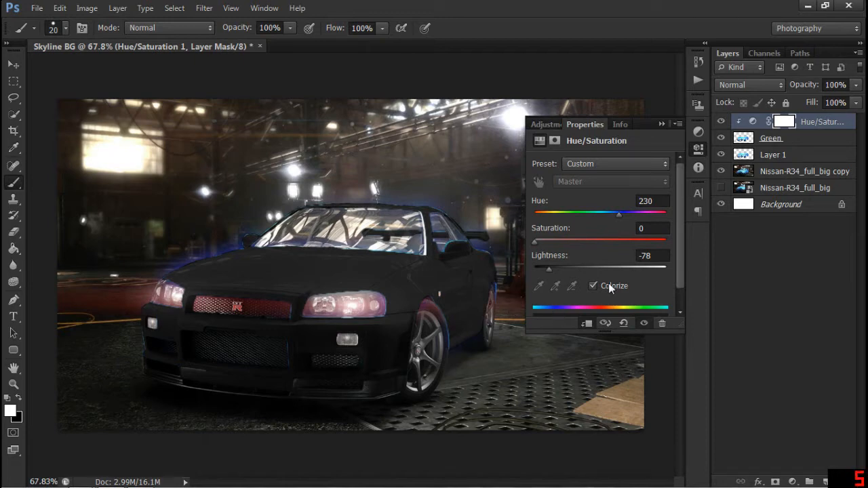
Recolour the bodywork green with Hue 97, Saturation 55 and Lightness -6.
left_click_drag(549, 268, 596, 269)
left_click_drag(618, 214, 570, 214)
left_click_drag(535, 242, 606, 242)
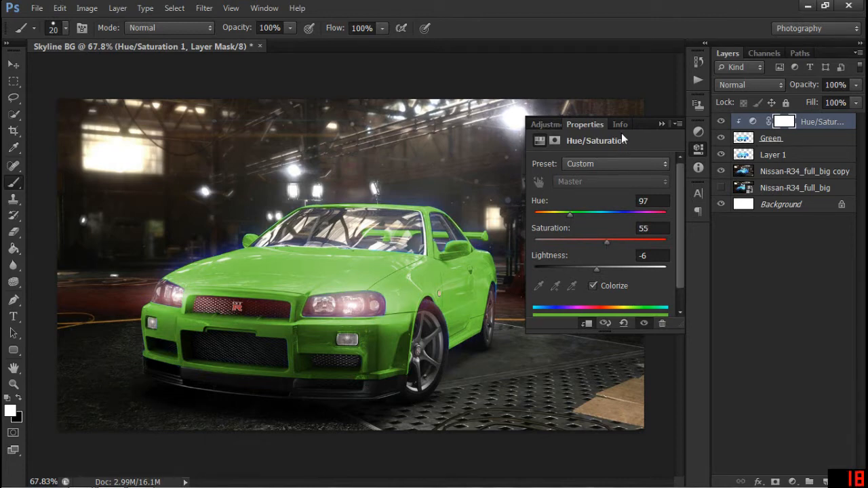
Add a Color Balance adjustment layer above the Hue/Saturation layer and clip it to the Green layer.
left_click(548, 124)
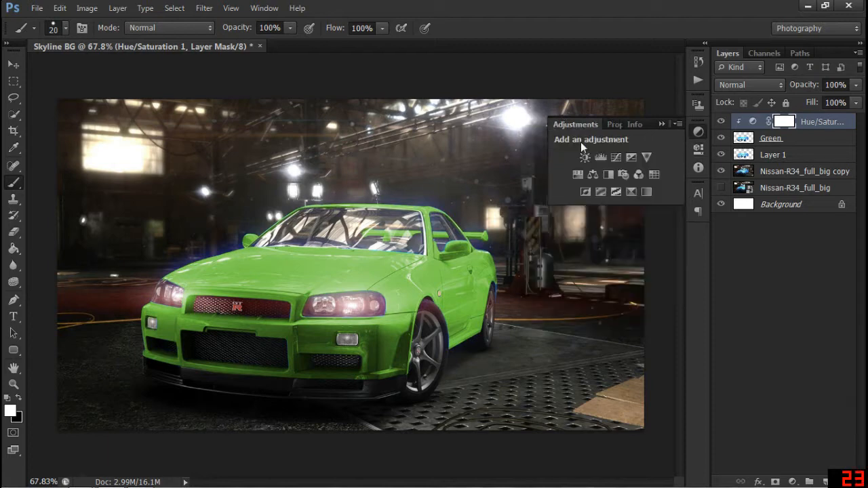
left_click(593, 174)
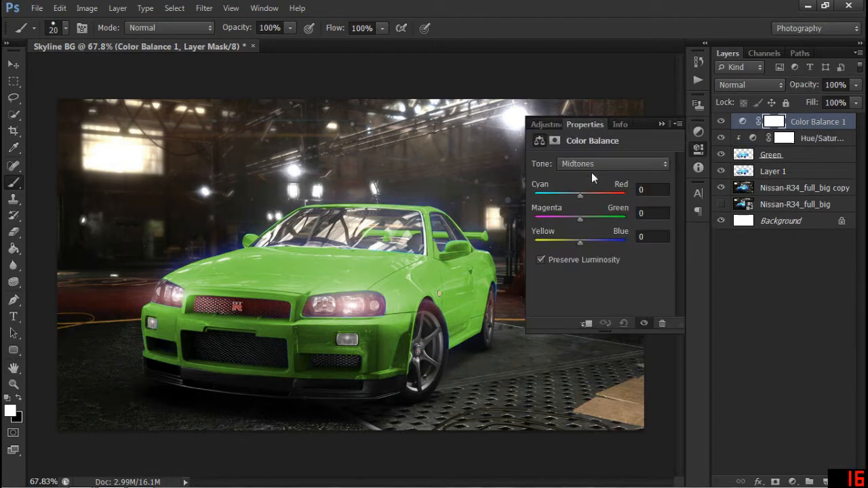
mouse_move(581, 196)
left_mouse_down()
mouse_move(542, 198)
mouse_move(620, 195)
mouse_move(588, 196)
mouse_move(579, 213)
left_mouse_up()
left_click(587, 324)
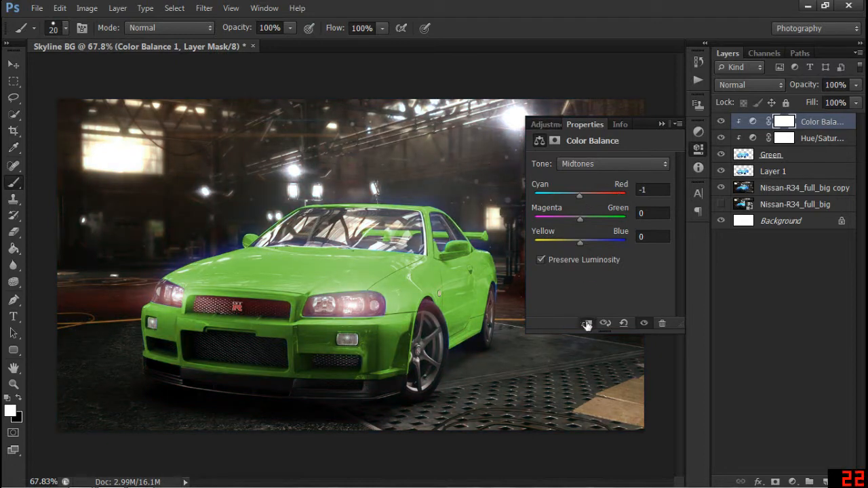
Set the Color Balance midtones to Cyan-Red +15, Magenta-Green +67 and Yellow-Blue -24, with Preserve Luminosity kept on.
left_click_drag(578, 197, 569, 249)
left_click(539, 260)
left_click(540, 260)
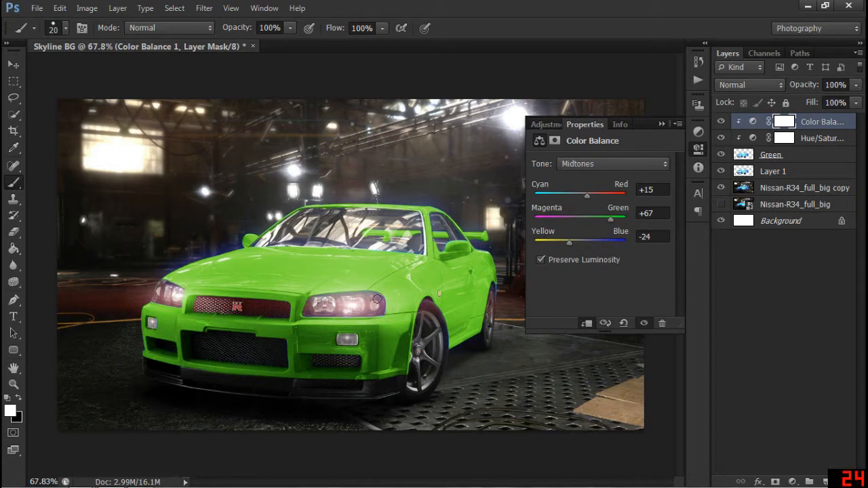
Set the Color Balance shadows to Magenta-Green +61 and Yellow-Blue -19.
left_click(595, 165)
left_click(589, 175)
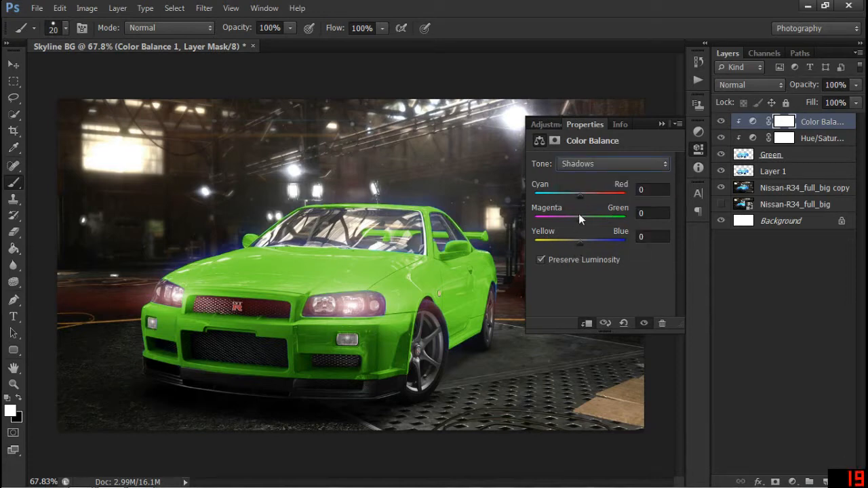
left_click_drag(584, 194, 572, 241)
Set the Color Balance highlights to Magenta-Green +22 and Yellow-Blue -18, then return the tone range to Midtones.
left_click(598, 164)
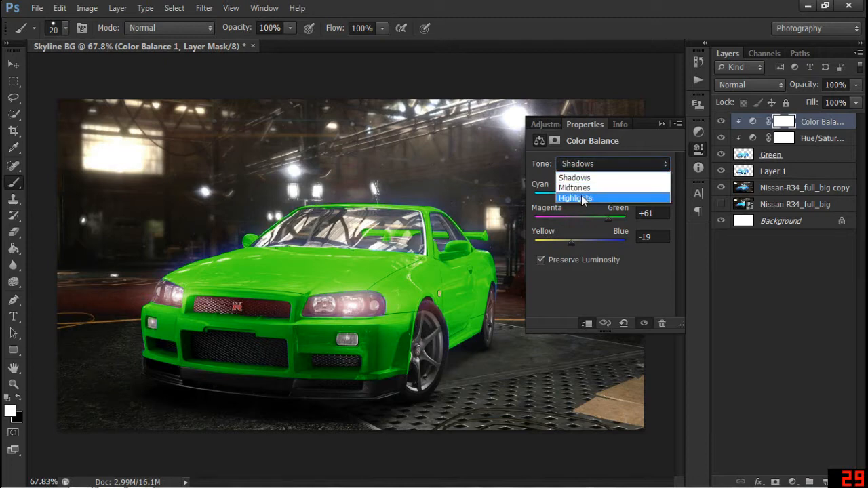
left_click(582, 198)
mouse_move(582, 217)
left_mouse_down()
mouse_move(610, 221)
mouse_move(560, 224)
mouse_move(599, 229)
mouse_move(591, 228)
left_mouse_up()
mouse_move(580, 197)
left_mouse_down()
mouse_move(564, 197)
mouse_move(580, 198)
left_mouse_up()
mouse_move(580, 244)
left_mouse_down()
mouse_move(565, 243)
mouse_move(572, 243)
left_mouse_up()
left_click(597, 167)
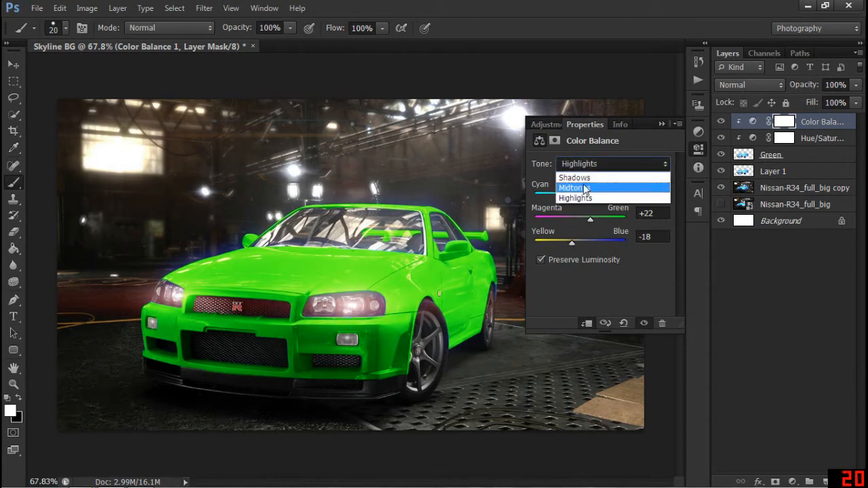
left_click(587, 188)
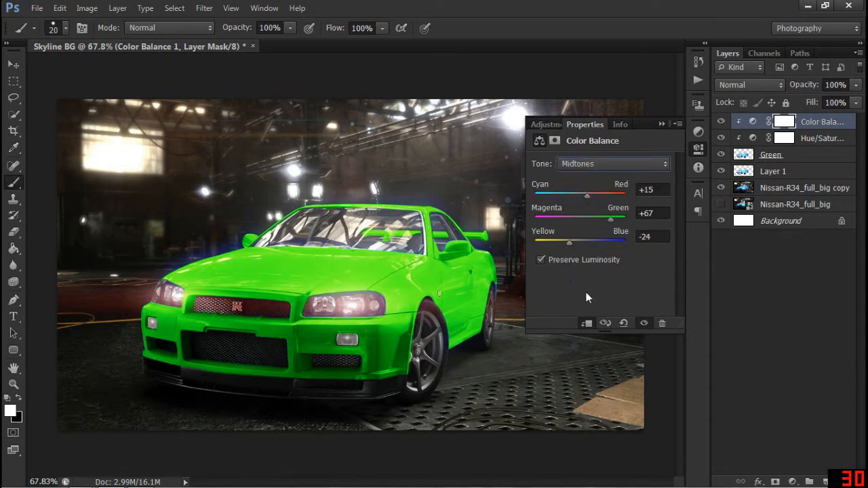
Compare the bodywork with and without the Color Balance layer, leaving the layer visible.
left_click(721, 122)
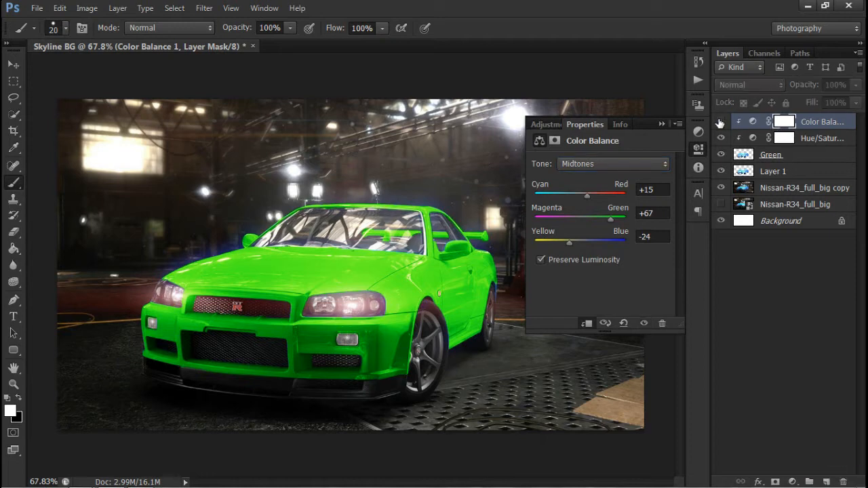
left_click(720, 122)
left_click(720, 123)
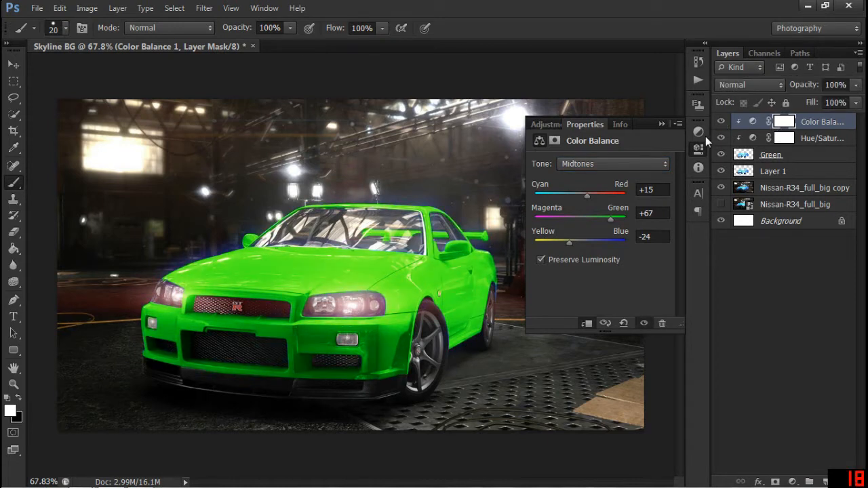
left_click(700, 148)
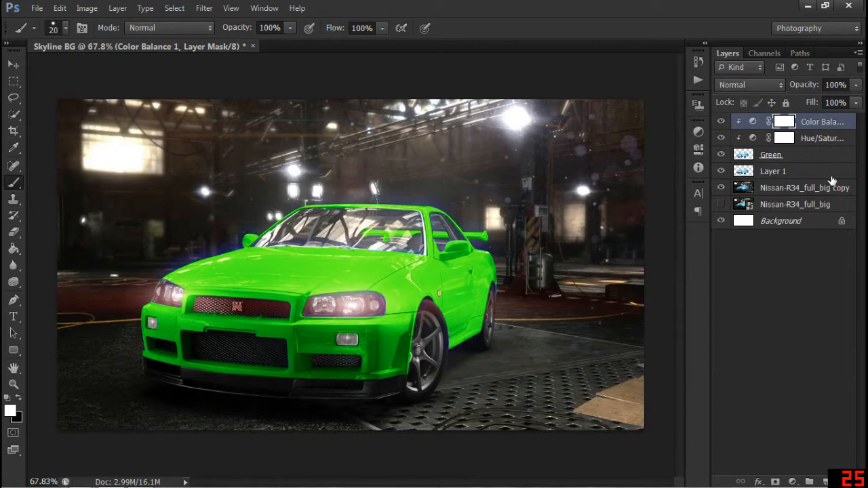
Add a Curves adjustment layer above the Color Balance layer and shape its RGB curve to darken the shadows while holding the highlights.
left_click(700, 132)
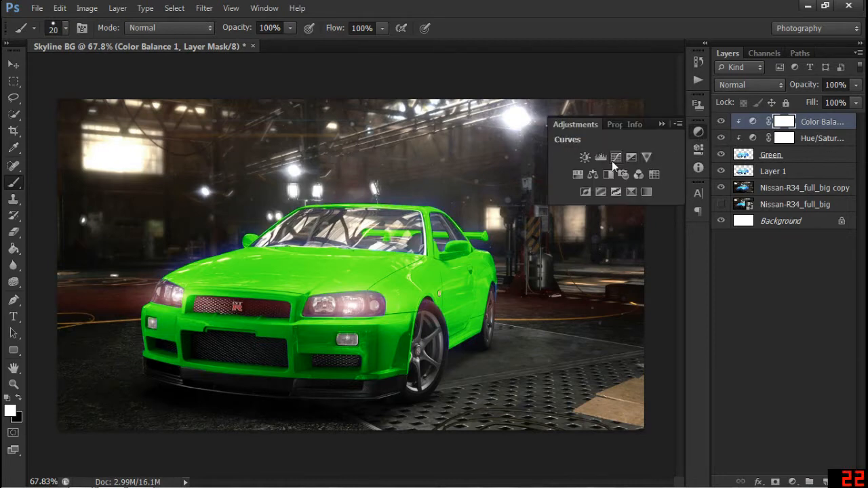
left_click(614, 158)
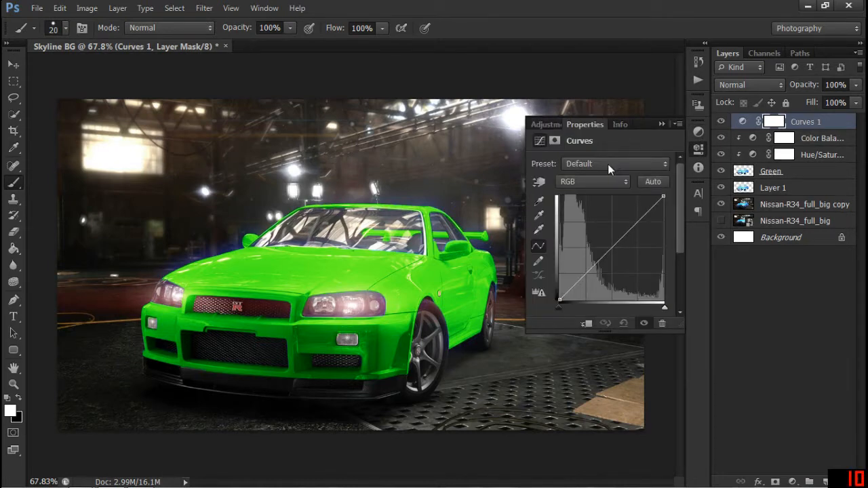
left_click(697, 135)
left_click(814, 126)
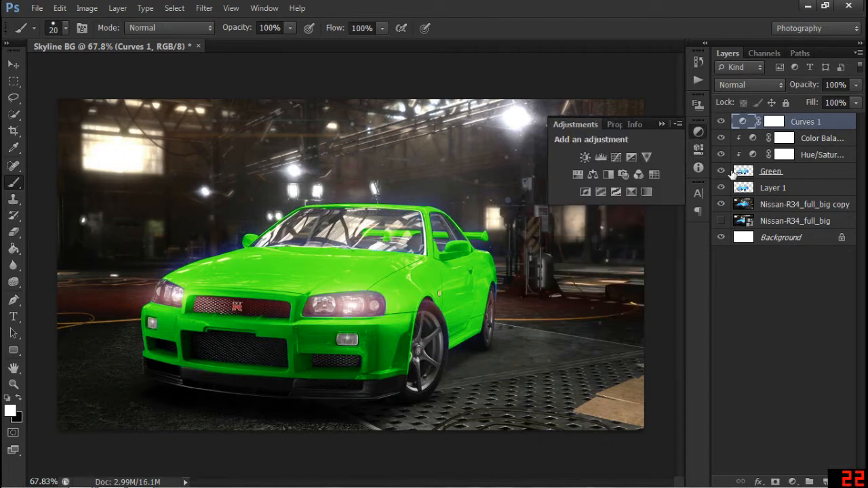
left_click(700, 134)
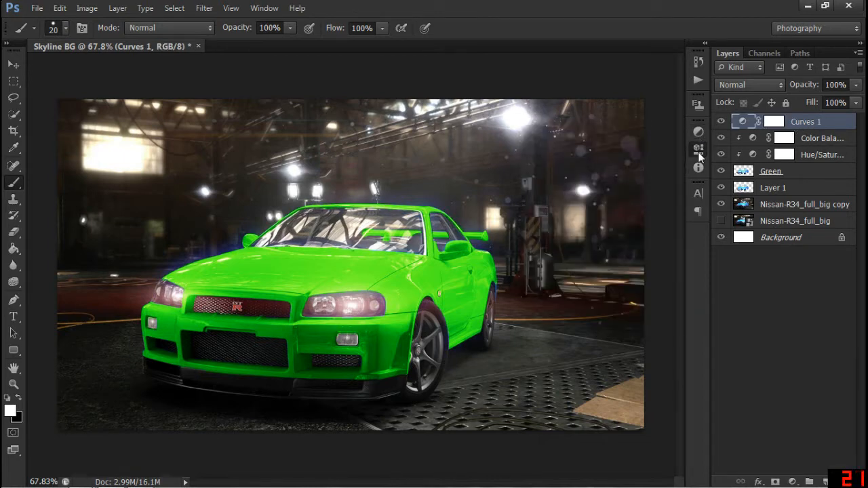
left_click(699, 152)
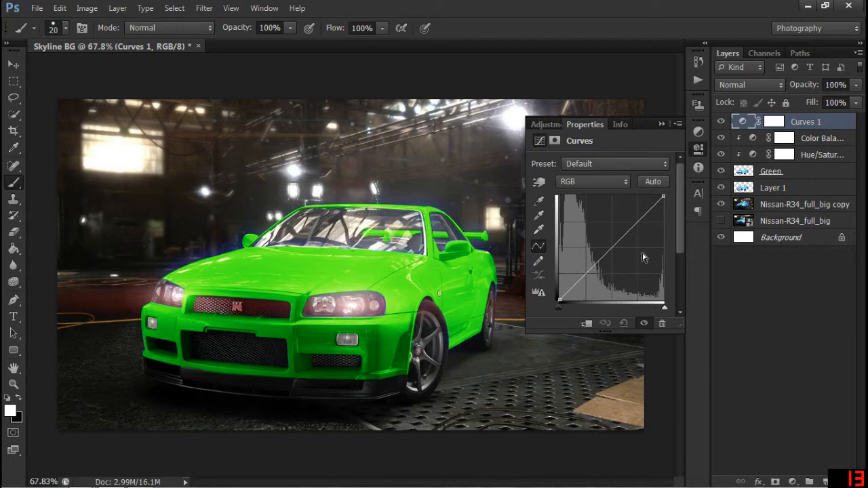
mouse_move(595, 265)
left_mouse_down()
mouse_move(601, 277)
mouse_move(601, 268)
left_mouse_up()
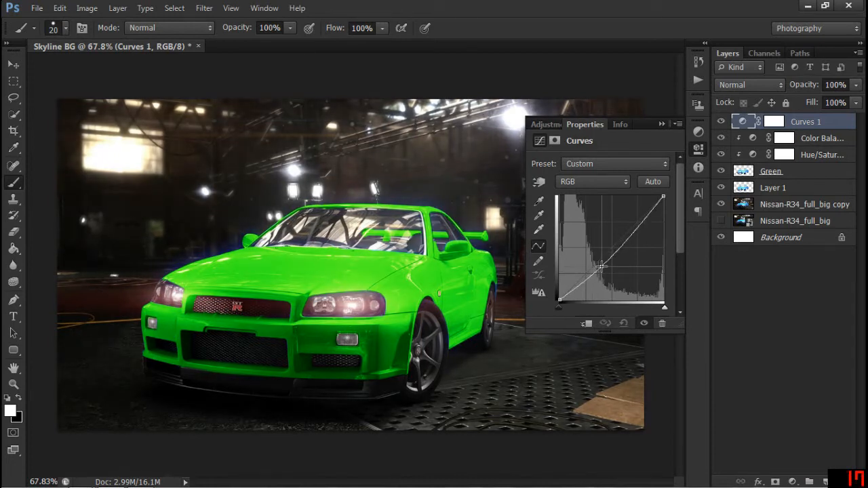
left_click_drag(648, 212, 646, 213)
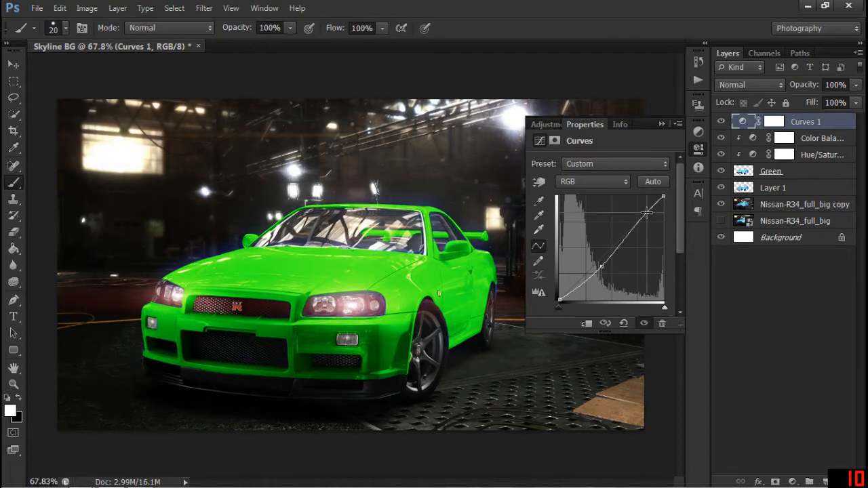
Compare the image before and after the Curves adjustment.
left_click(605, 323)
left_click(606, 324)
left_click(606, 324)
left_click(606, 323)
left_click(606, 324)
left_click(605, 324)
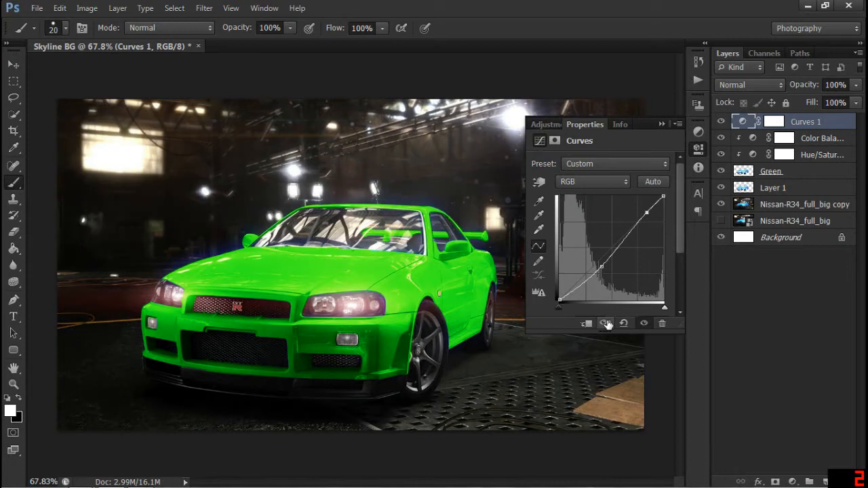
left_click(606, 323)
left_click(606, 324)
left_click(698, 152)
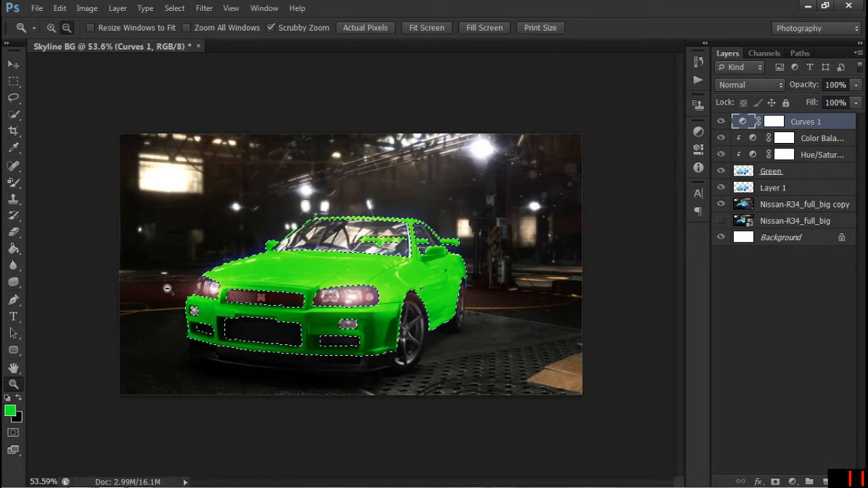
Hide the Curves, Color Balance and Hue/Saturation adjustment layers and select the Green layer.
left_click_drag(214, 279, 264, 237)
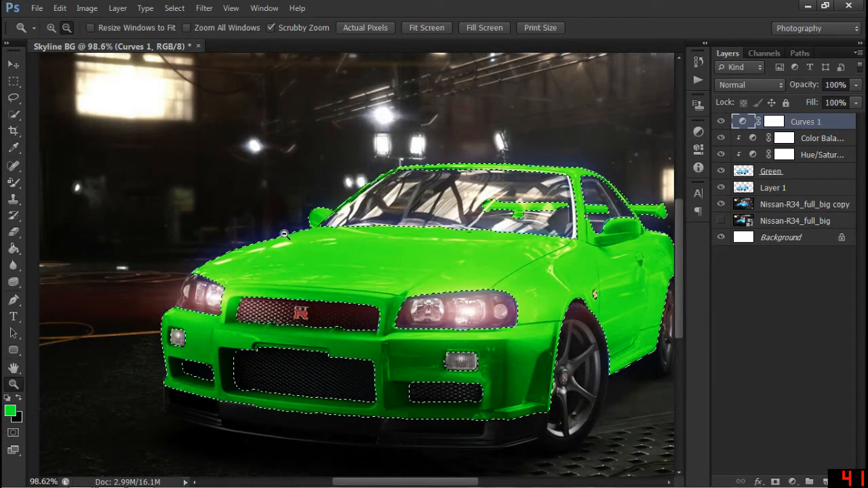
left_click_drag(475, 252, 459, 254)
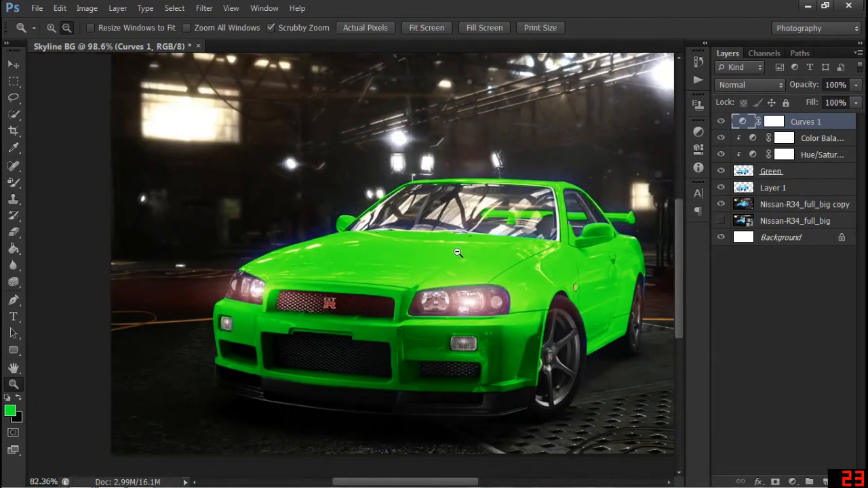
left_click_drag(473, 294, 391, 298)
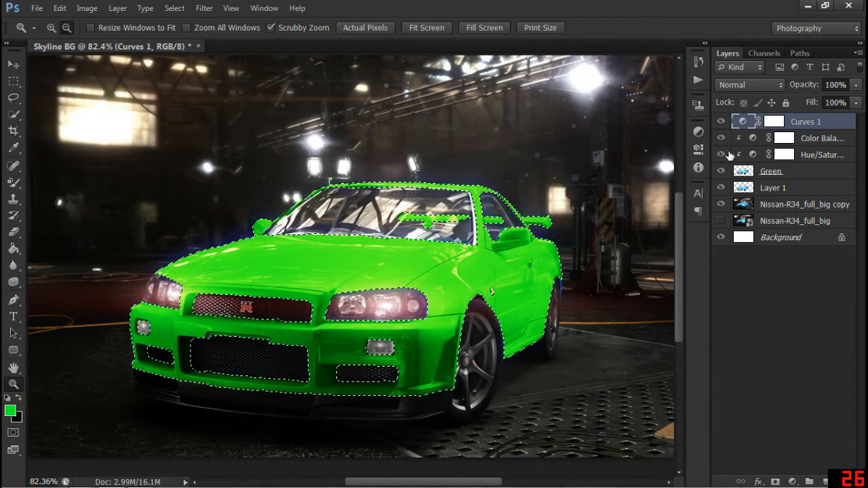
left_click_drag(721, 122, 719, 158)
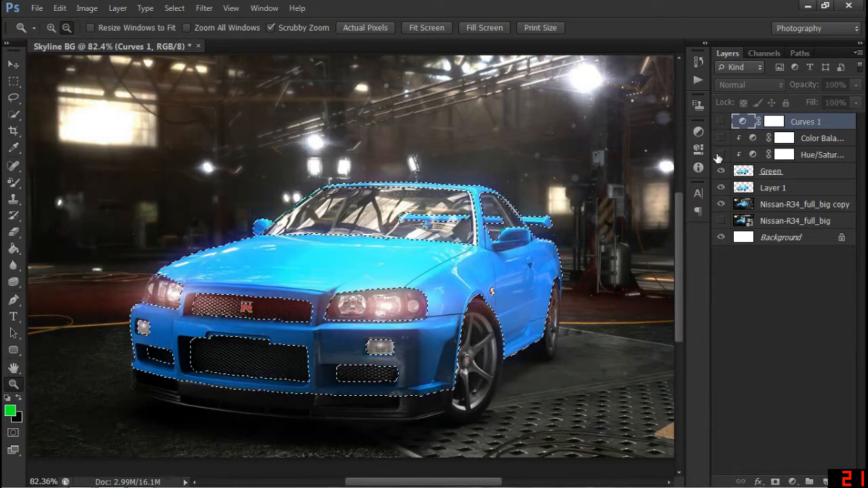
left_click(808, 175)
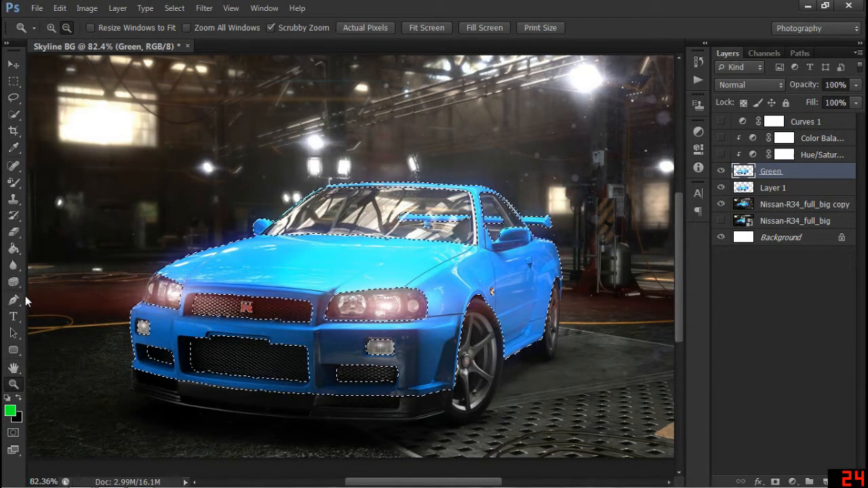
Choose the Color Replacement Tool and confirm green 00ff18 as the foreground colour.
key("shift+b")
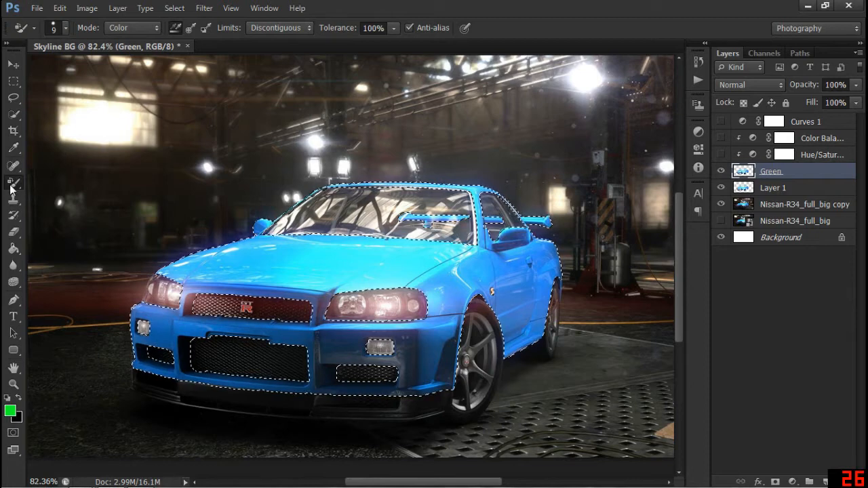
left_click(12, 183)
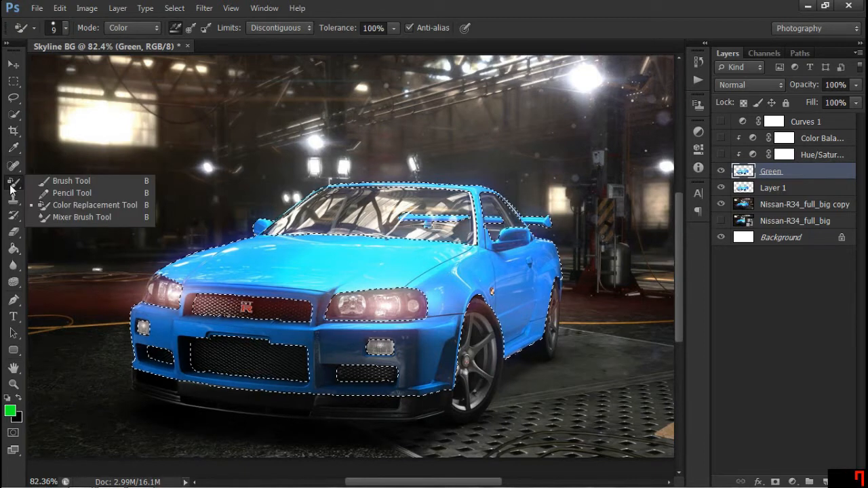
left_click(77, 207)
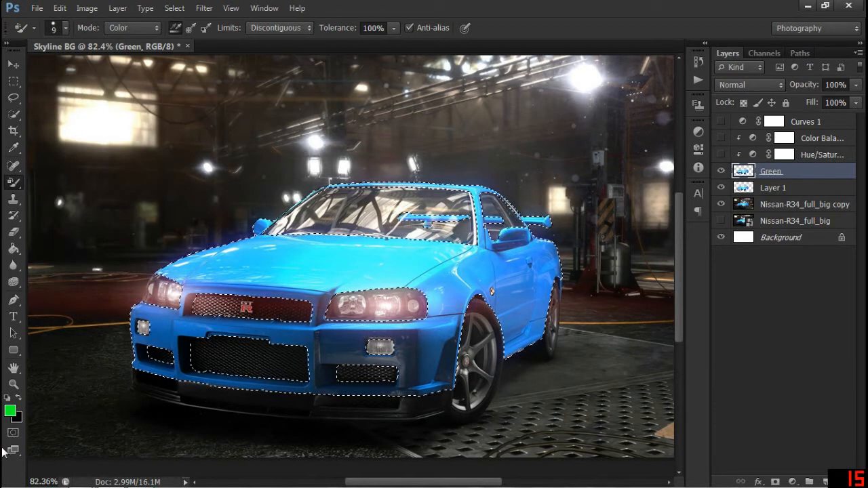
left_click(9, 410)
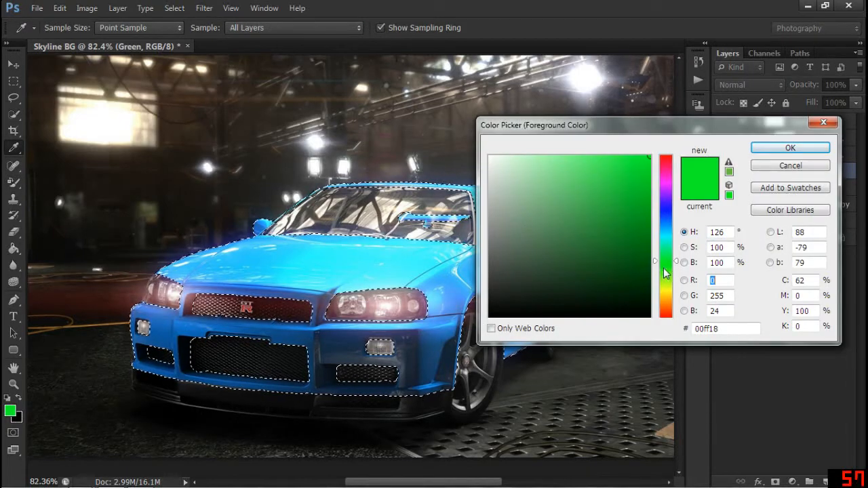
left_click(787, 148)
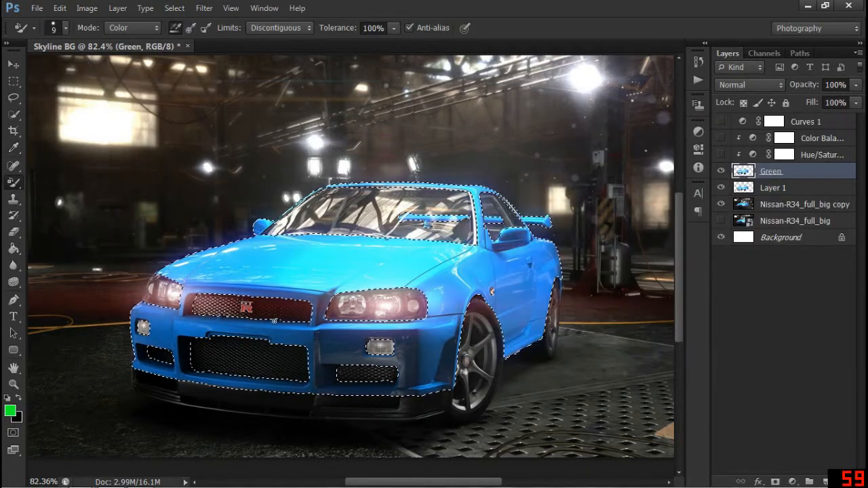
Paint the whole selected bodywork green on the Green layer with a 60 px Color Replacement brush.
key("bracketright")
key("bracketright")
key("bracketright")
key("bracketright")
mouse_move(194, 274)
left_mouse_down()
mouse_move(269, 235)
mouse_move(170, 297)
mouse_move(265, 246)
mouse_move(274, 266)
mouse_move(136, 352)
mouse_move(133, 315)
mouse_move(165, 310)
mouse_move(142, 363)
mouse_move(204, 375)
mouse_move(412, 345)
mouse_move(371, 374)
mouse_move(426, 368)
mouse_move(412, 383)
mouse_move(286, 399)
mouse_move(269, 364)
mouse_move(540, 318)
mouse_move(410, 335)
mouse_move(400, 384)
mouse_move(335, 385)
mouse_move(353, 339)
mouse_move(276, 334)
mouse_move(446, 250)
mouse_move(462, 293)
mouse_move(308, 279)
mouse_move(337, 298)
mouse_move(361, 276)
mouse_move(280, 241)
mouse_move(245, 247)
mouse_move(462, 248)
mouse_move(539, 267)
mouse_move(497, 315)
mouse_move(529, 279)
mouse_move(542, 306)
mouse_move(565, 266)
mouse_move(524, 258)
mouse_move(490, 283)
mouse_move(532, 212)
mouse_move(558, 219)
mouse_move(397, 228)
mouse_move(552, 213)
mouse_move(433, 171)
mouse_move(528, 202)
mouse_move(402, 196)
mouse_move(439, 185)
mouse_move(298, 197)
left_mouse_up()
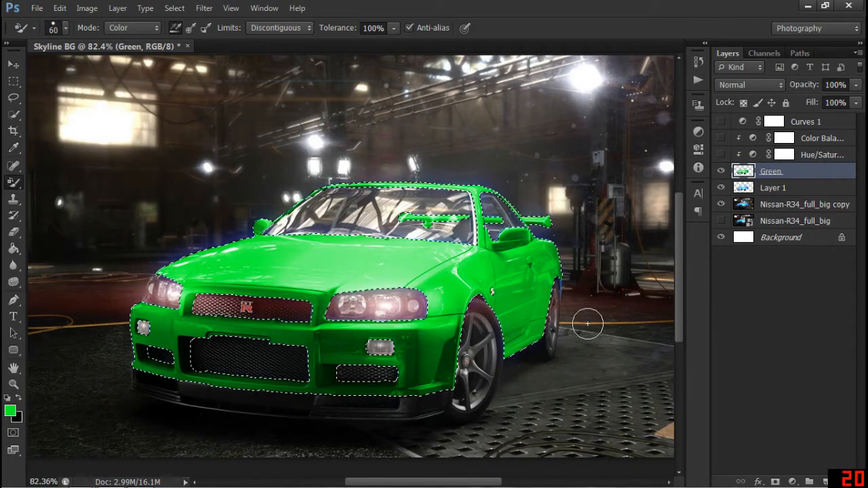
Hide Layer 1, select the Nissan-R34_full_big copy layer and clear the bodywork selection.
key("z")
mouse_move(582, 314)
left_mouse_down()
mouse_move(641, 292)
mouse_move(525, 249)
left_mouse_up()
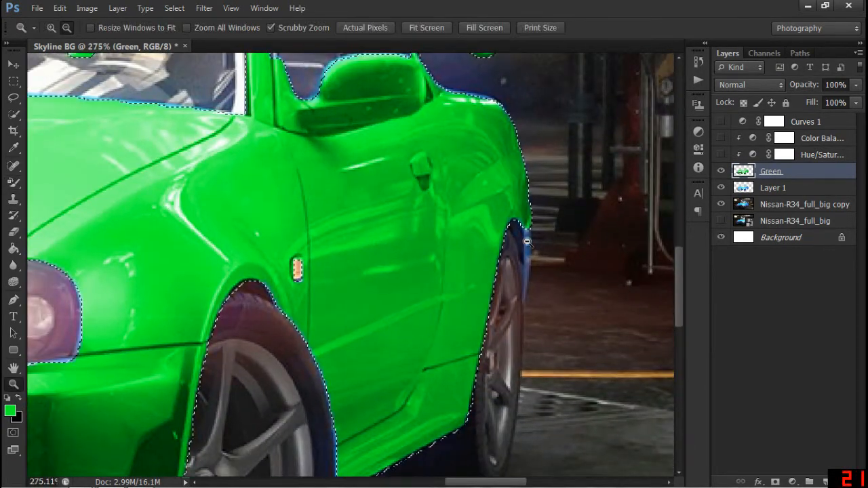
key("b")
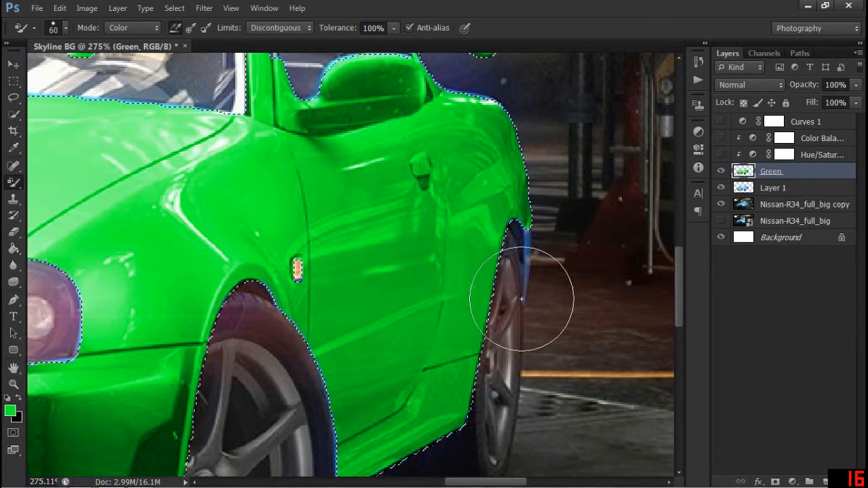
left_click(721, 173)
left_click(721, 172)
left_click(721, 188)
left_click(790, 205)
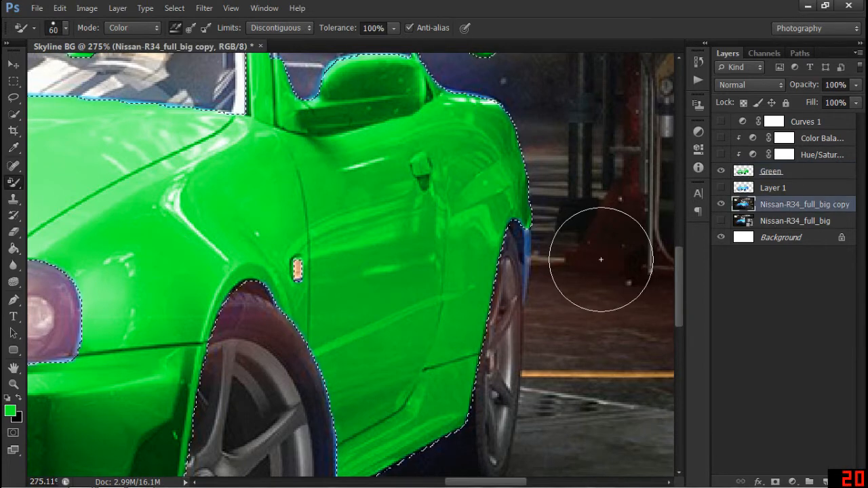
key("ctrl+d")
Recolour the leftover blue strip beside the rear wheel green with a 3 px Color Replacement brush.
key("bracketleft")
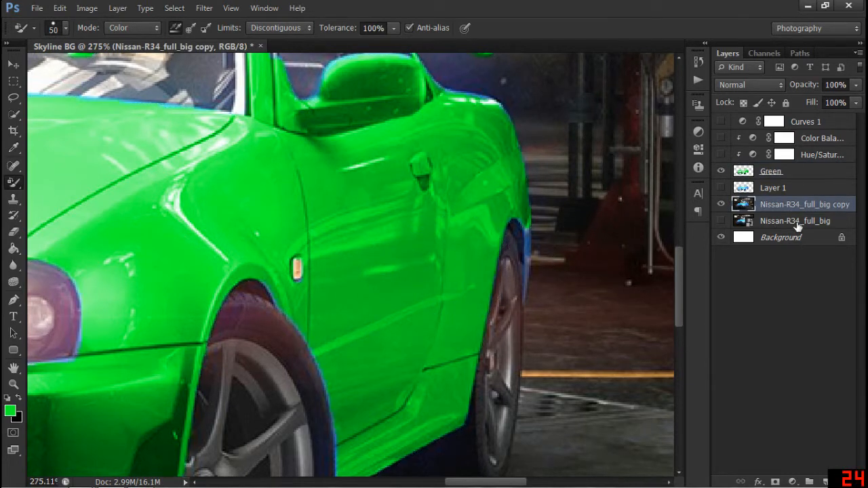
key("bracketleft")
key("bracketleft")
key("bracketleft")
key("bracketleft")
key("bracketleft")
key("bracketleft")
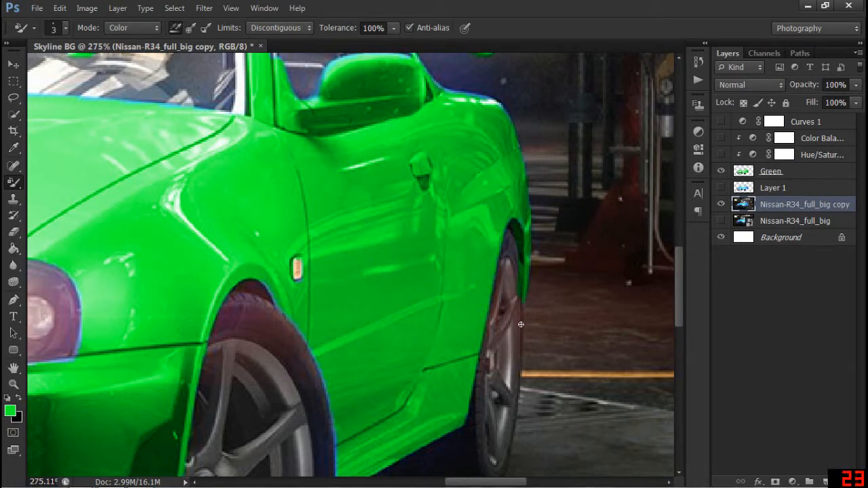
key("z")
left_click_drag(631, 289, 613, 300)
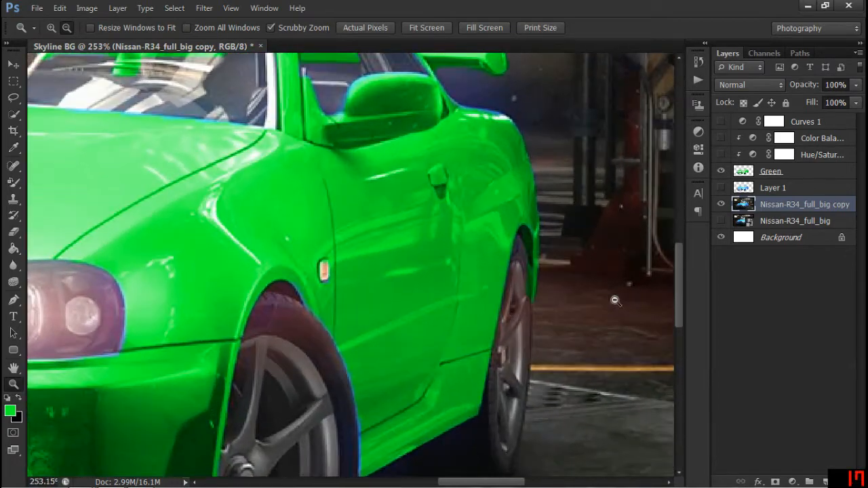
key("b")
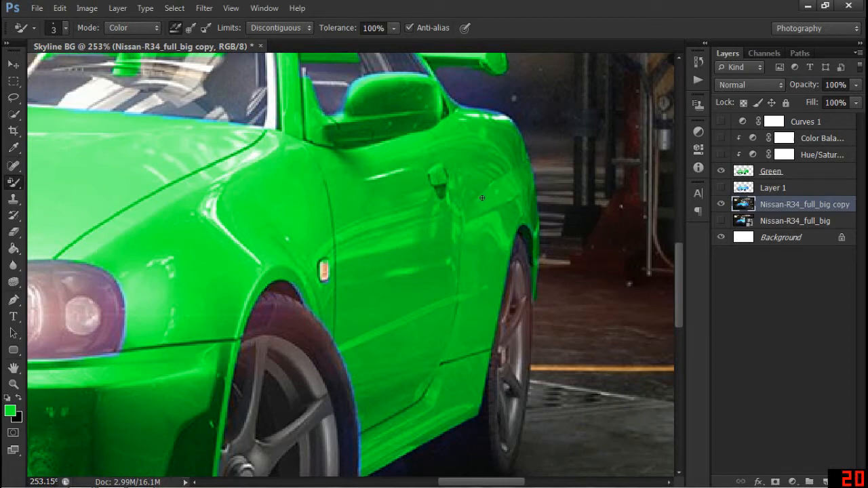
key("z")
left_click_drag(463, 212, 285, 234)
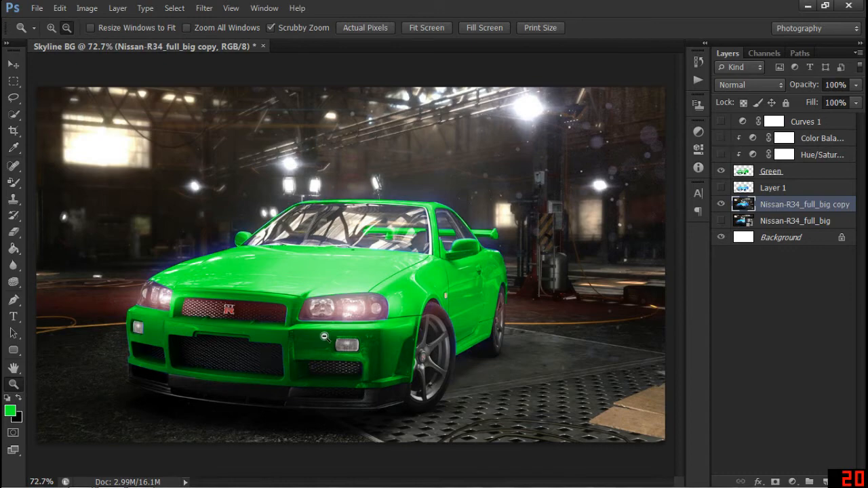
Recolour the leftover blue edges beside the front grille and lower intake green with a 3 px Color Replacement brush.
left_click_drag(290, 339, 383, 337)
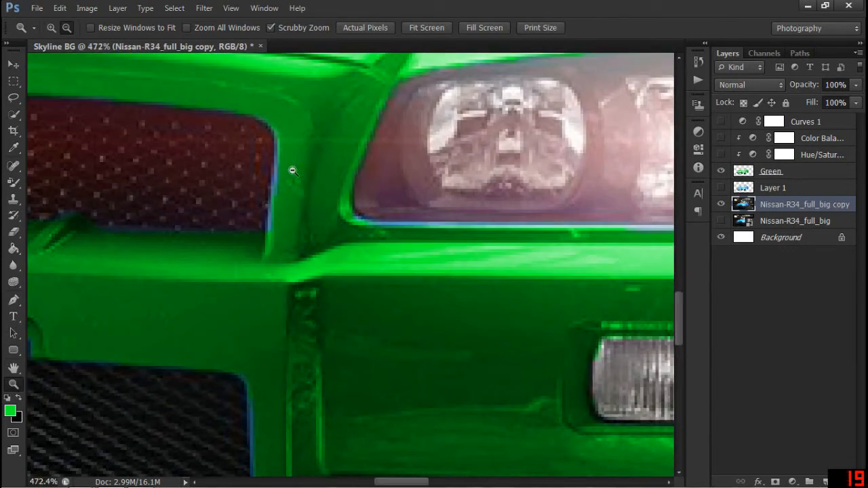
key("b")
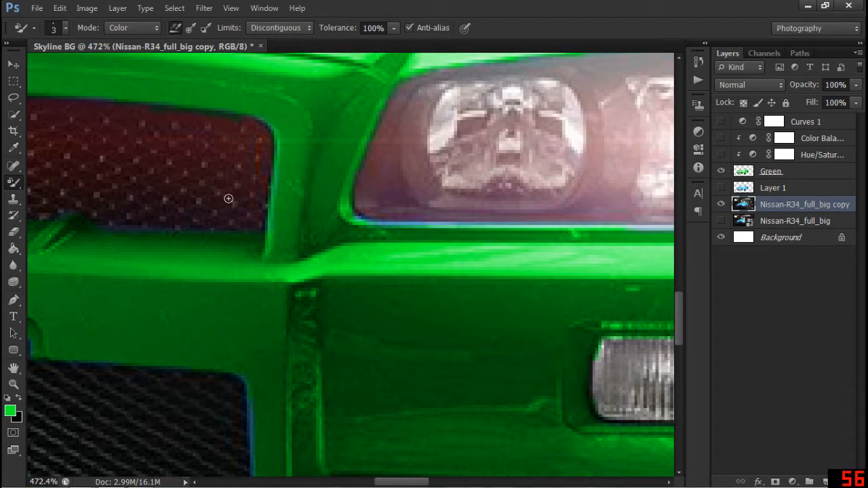
scroll(301, 351, "down", 3)
scroll(301, 351, "left", 1)
scroll(288, 356, "down", 3)
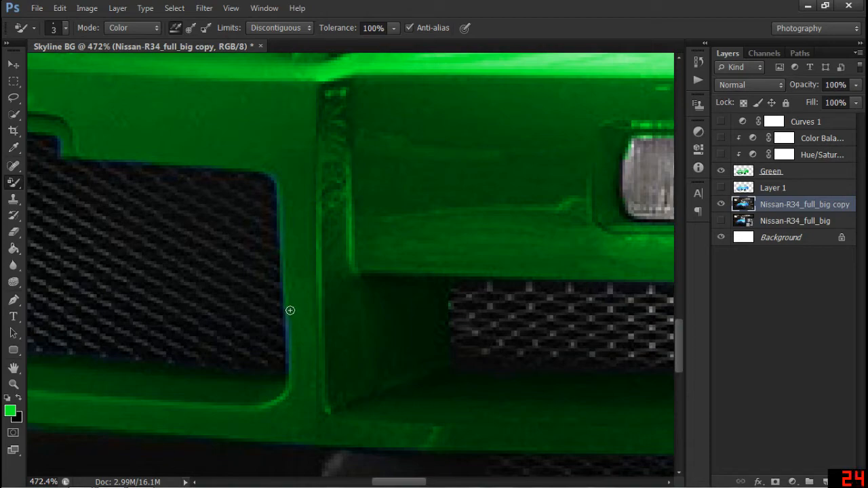
key("z")
left_click_drag(313, 284, 222, 282)
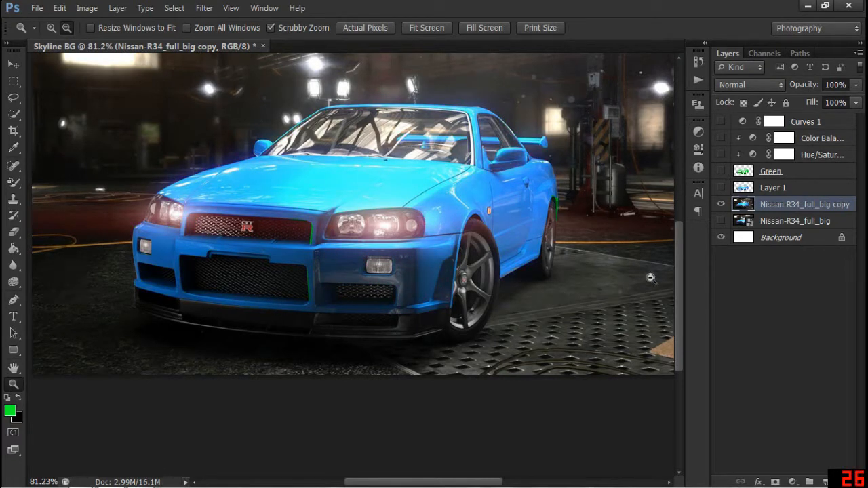
Compare the retouched copy with the original photo, leaving Green, Layer 1 and the Nissan-R34_full_big copy shown and the original hidden.
left_click(721, 172)
mouse_move(719, 172)
left_mouse_down()
mouse_move(731, 224)
mouse_move(724, 187)
left_mouse_up()
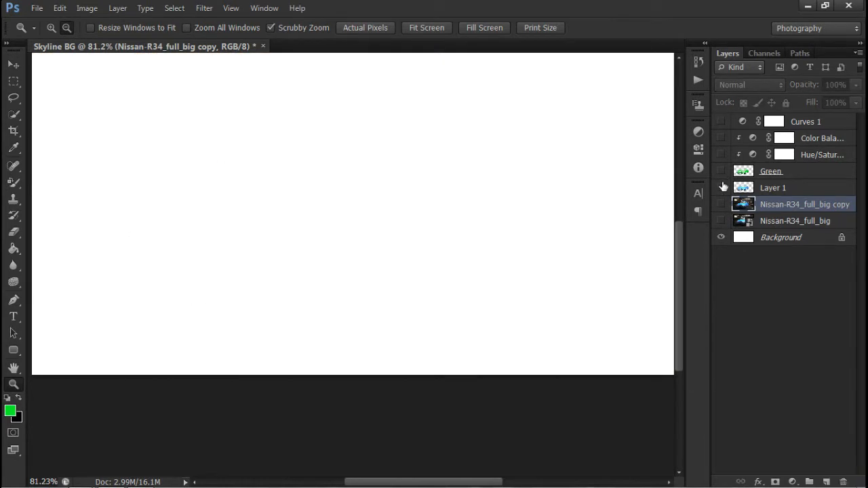
left_click(721, 221)
left_click(721, 209)
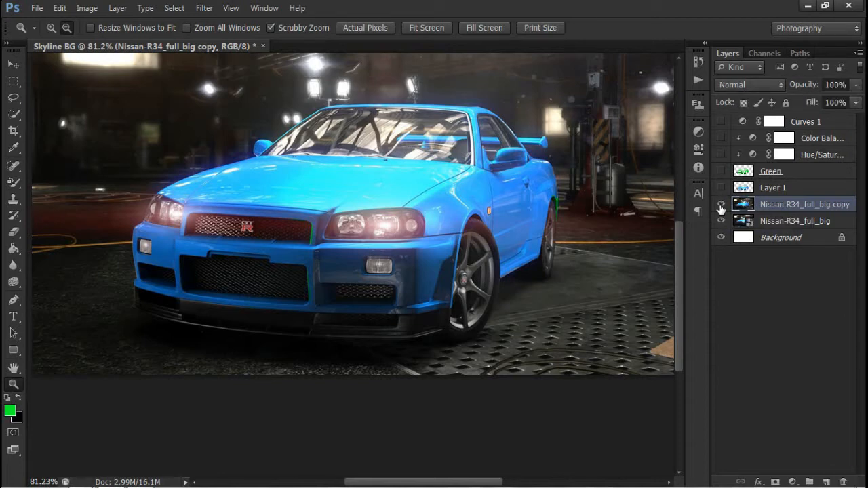
left_click_drag(721, 204, 721, 174)
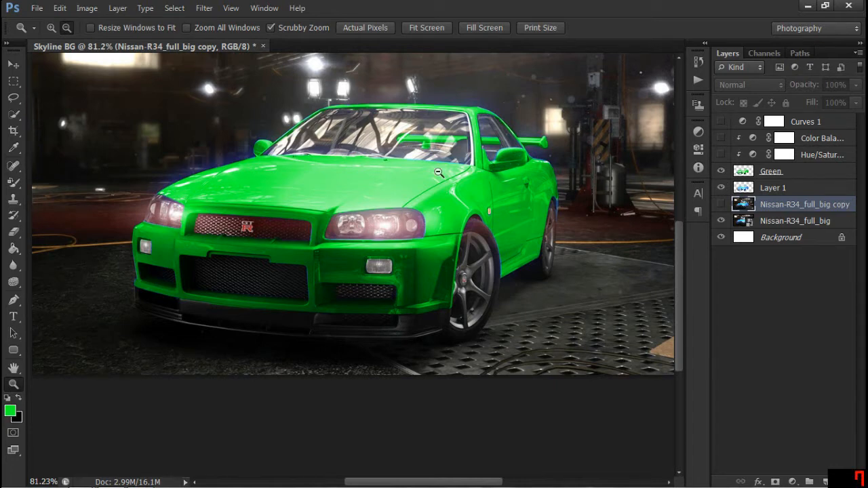
left_click_drag(408, 165, 378, 245)
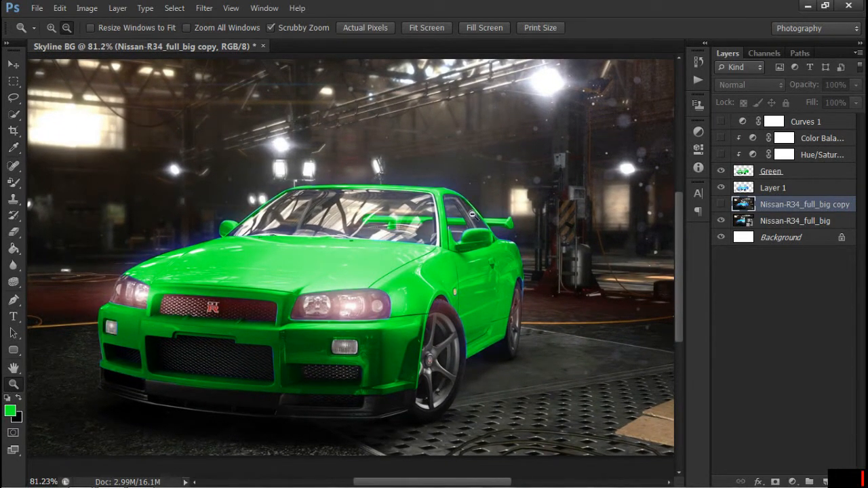
left_click(721, 204)
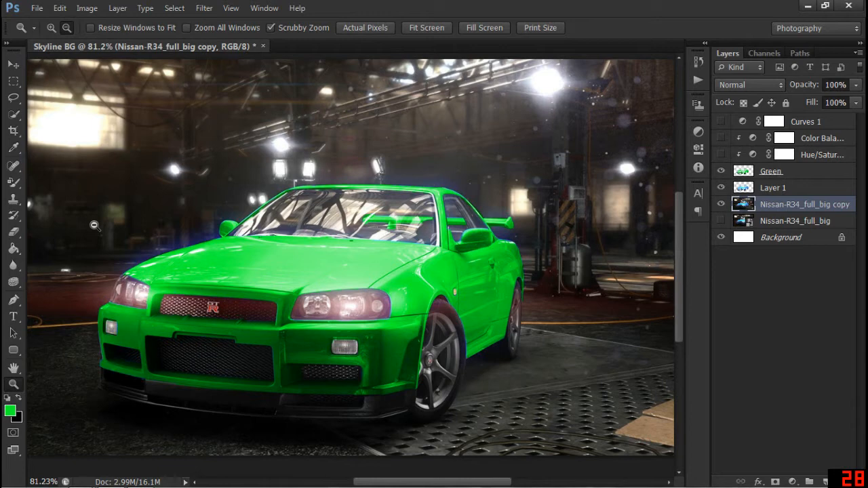
Enlarge the Color Replacement brush to 45 px and try it in Color mode on the blue glow around the bonnet.
key("b")
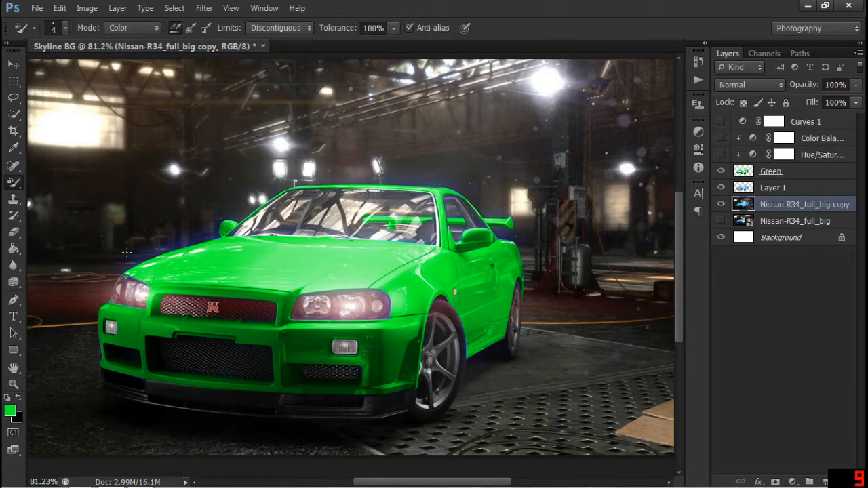
key("bracketright")
key("bracketright")
key("bracketright")
key("bracketright")
key("bracketright")
key("bracketright")
key("bracketright")
mouse_move(160, 235)
left_mouse_down()
mouse_move(194, 231)
mouse_move(111, 274)
mouse_move(346, 177)
mouse_move(459, 184)
mouse_move(510, 227)
mouse_move(466, 206)
mouse_move(403, 201)
mouse_move(300, 224)
mouse_move(145, 236)
mouse_move(450, 191)
mouse_move(373, 292)
mouse_move(238, 367)
mouse_move(407, 355)
mouse_move(167, 405)
mouse_move(562, 164)
mouse_move(349, 249)
left_mouse_up()
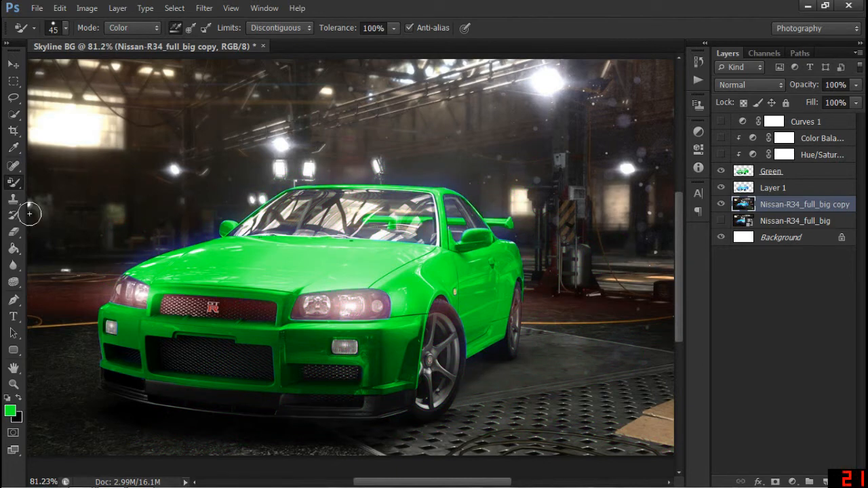
Switch the Color Replacement brush to Hue mode, recolour the blue glow beside the bonnet and mirror green, and reduce the brush to 30 px.
left_click(123, 30)
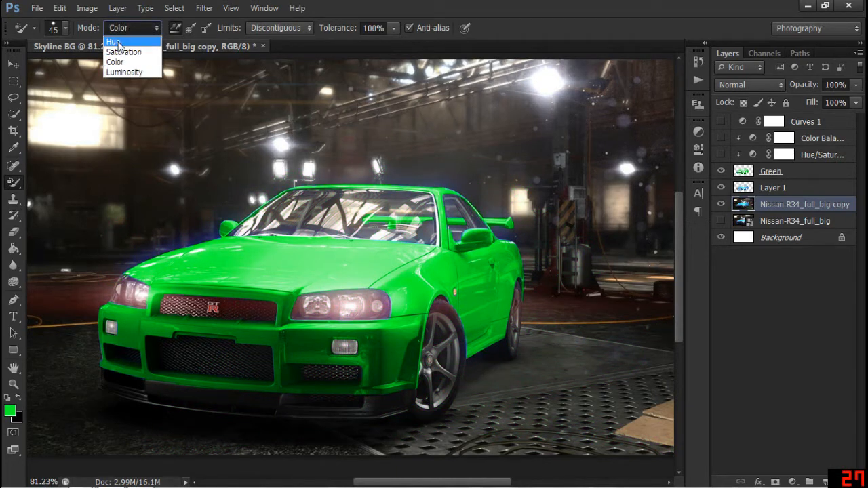
left_click(122, 38)
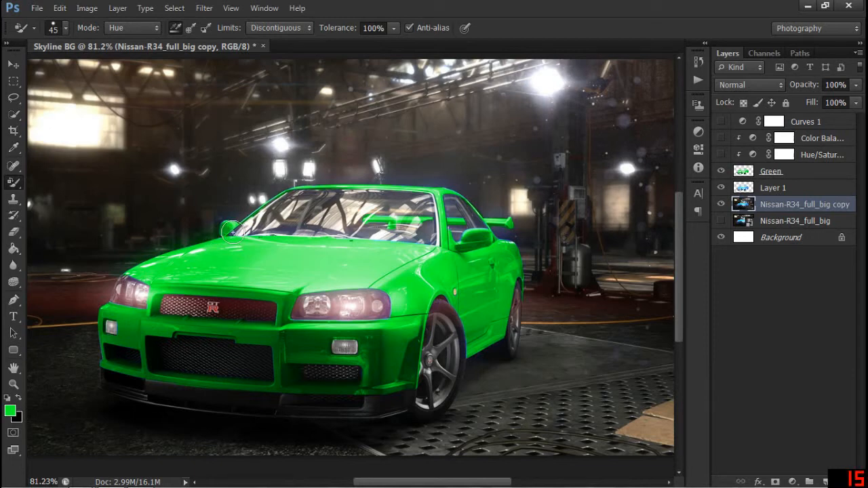
key("bracketleft")
key("bracketleft")
key("bracketleft")
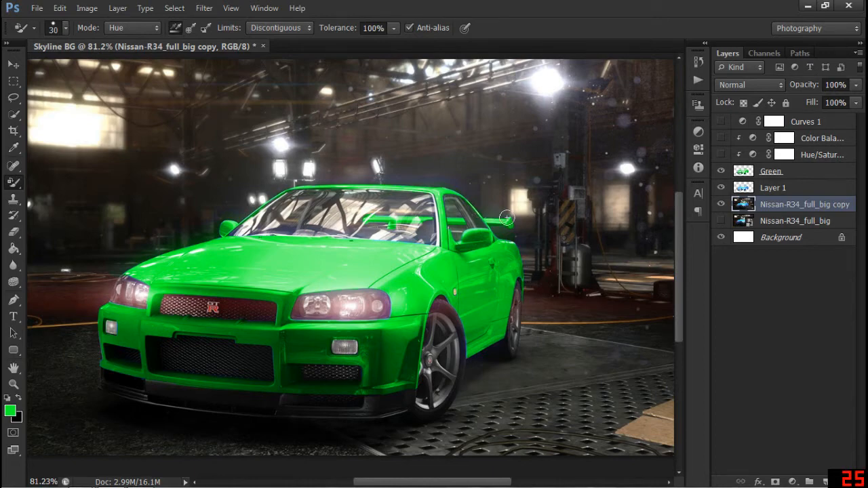
Recolour the blue glow above the roof and around the rear spoiler green with the 30 px Hue brush.
key("z")
left_click_drag(506, 217, 525, 218)
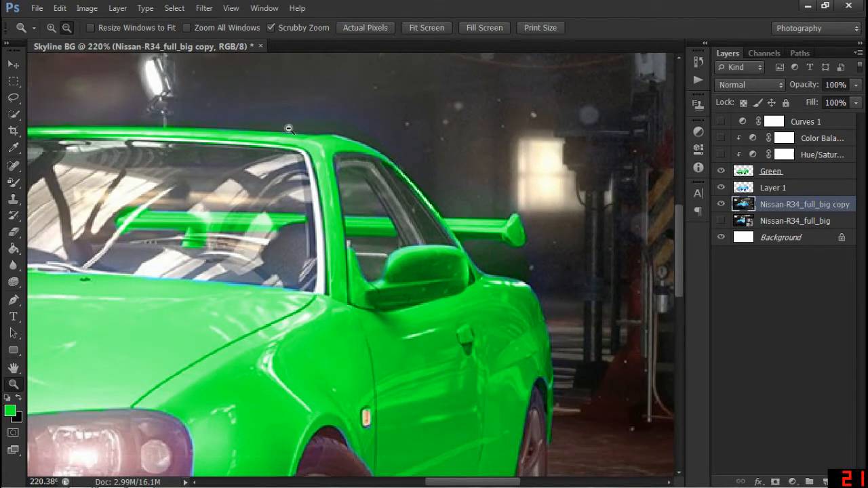
key("b")
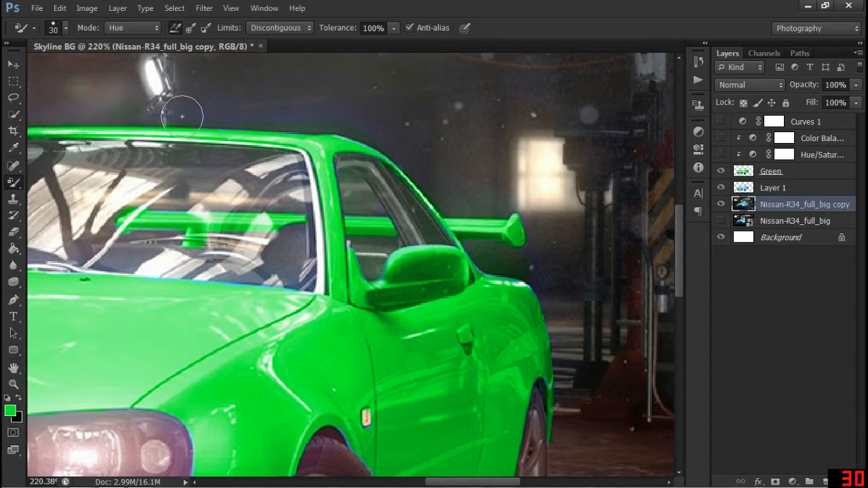
key("z")
left_click(451, 202, "alt")
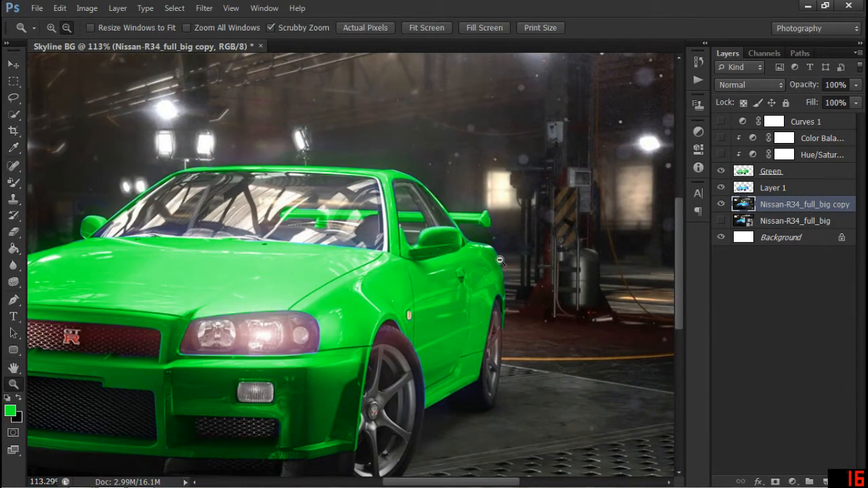
Recolour the reddish headlight nearest the visible front wheel with the 30 px Hue brush.
key("b")
key("space")
mouse_move(237, 362)
left_mouse_down()
mouse_move(382, 295)
mouse_move(433, 260)
left_mouse_up()
mouse_move(385, 242)
left_mouse_down()
mouse_move(499, 240)
mouse_move(500, 229)
left_mouse_up()
mouse_move(449, 221)
left_mouse_down()
mouse_move(409, 223)
mouse_move(389, 238)
mouse_move(419, 248)
left_mouse_up()
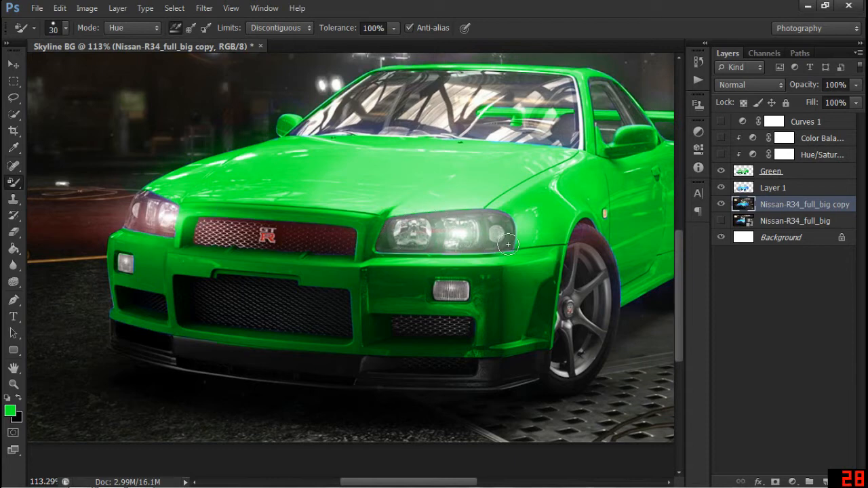
mouse_move(629, 274)
left_mouse_down()
mouse_move(631, 298)
mouse_move(659, 287)
mouse_move(660, 295)
left_mouse_up()
left_click_drag(618, 335, 589, 349)
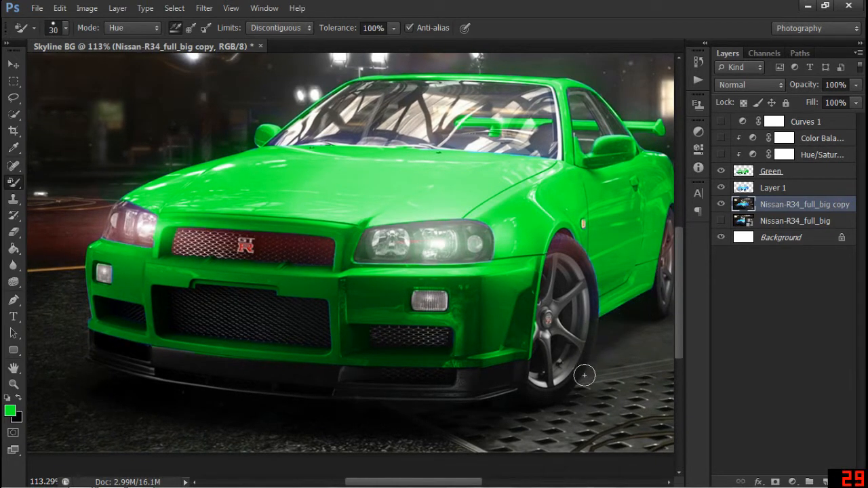
Recolour the far headlight and its reddish glow with the same Hue brush.
scroll(413, 304, "left", 3)
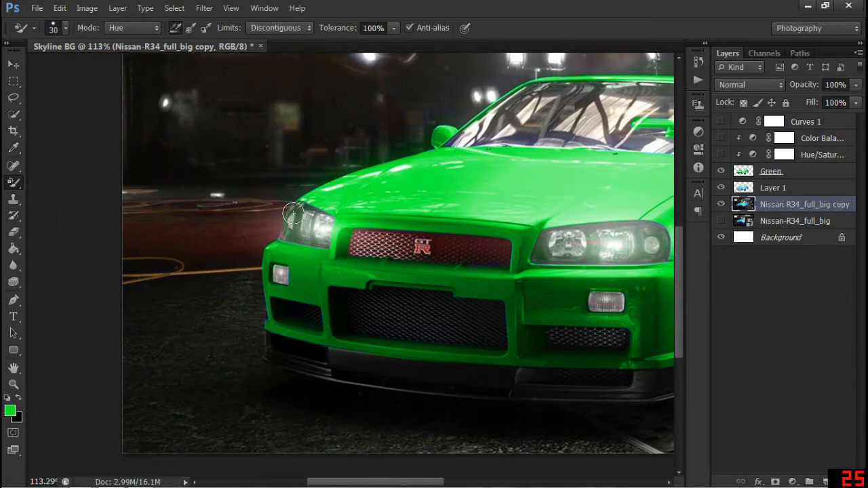
mouse_move(274, 231)
left_mouse_down()
mouse_move(262, 253)
mouse_move(262, 351)
left_mouse_up()
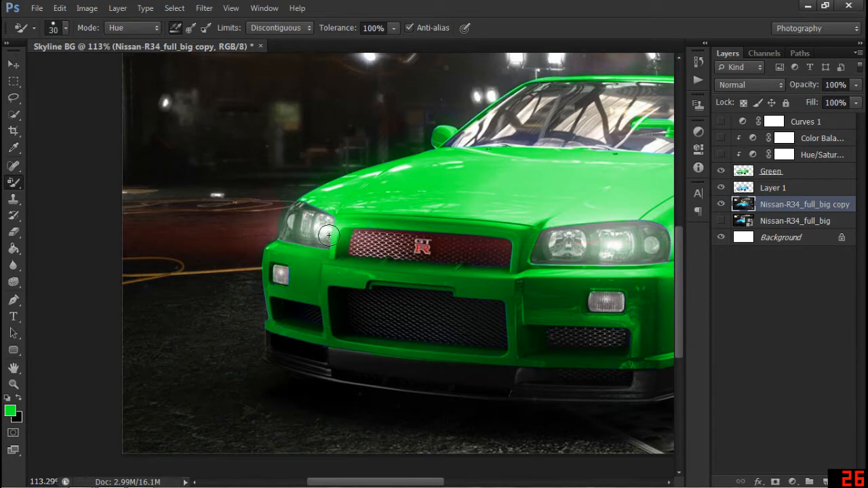
left_click_drag(400, 197, 294, 251)
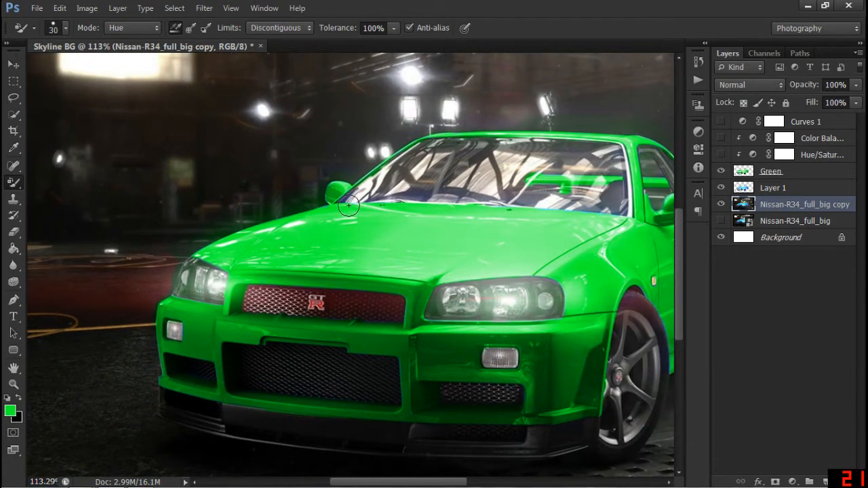
left_click_drag(461, 195, 289, 223)
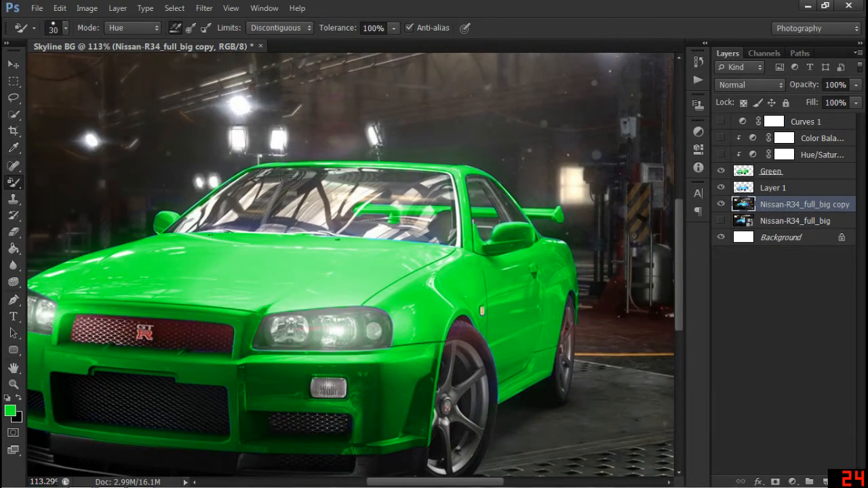
key("z")
left_click_drag(248, 205, 239, 206)
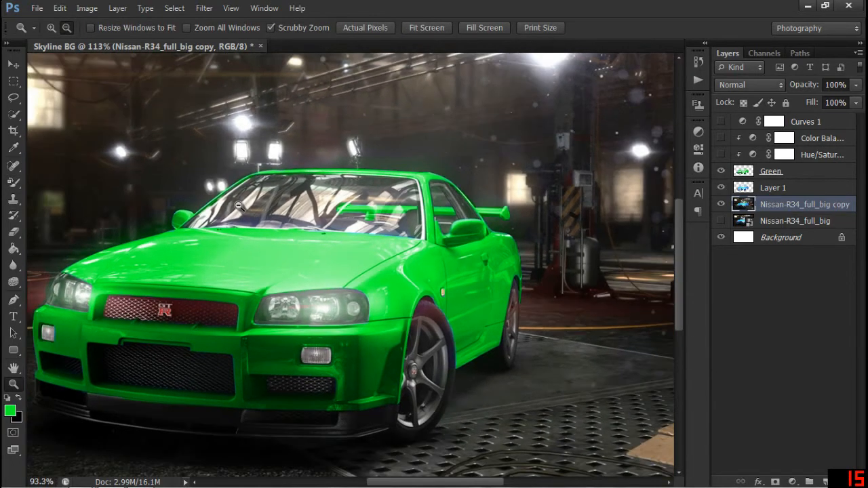
left_click(238, 206)
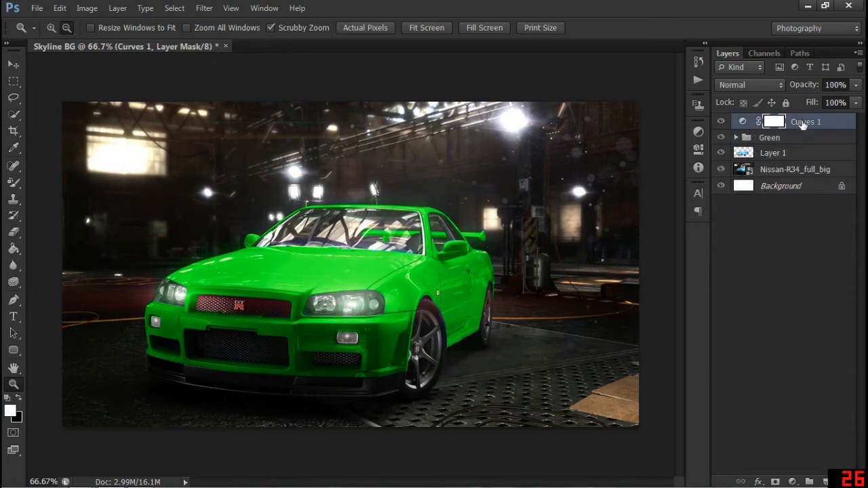
Check the effect of Curves 1, add a new layer above it and choose the regular Brush tool.
left_click(719, 124)
left_click(719, 124)
left_click(822, 481)
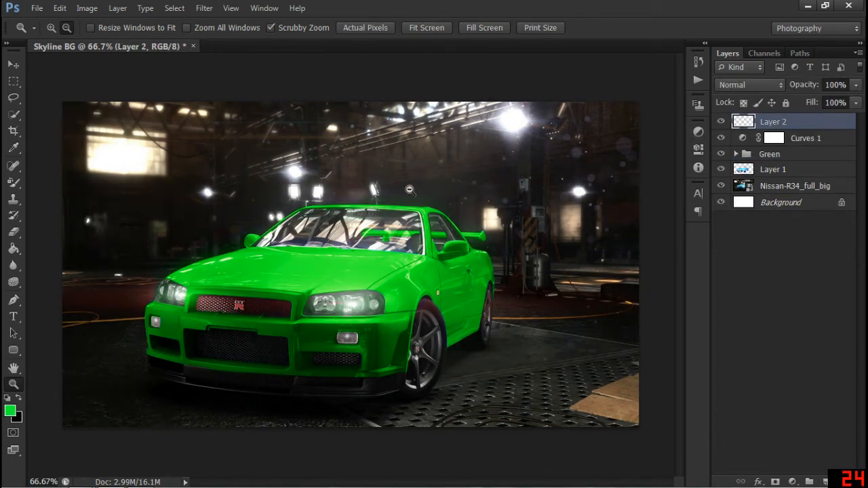
left_click_drag(388, 232, 353, 236)
key("b")
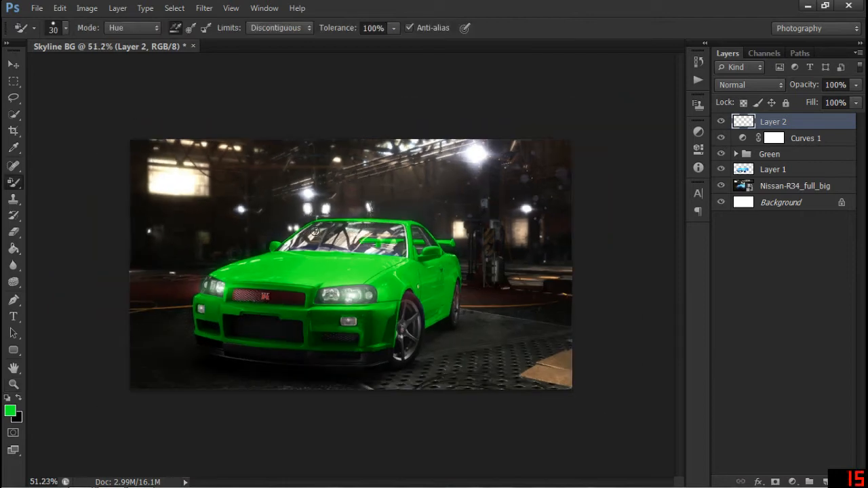
right_click(14, 182)
left_click(56, 179)
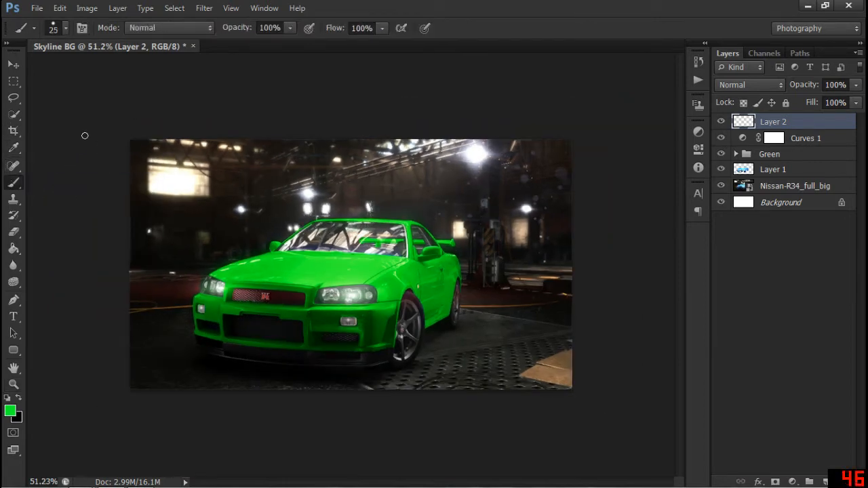
Set the brush to 300 px with a black foreground, and undo a hard-edged test stroke along the image's upper edge.
key("bracketright")
key("bracketright")
key("bracketright")
key("bracketright")
key("bracketright")
key("bracketright")
key("bracketright")
key("bracketright")
key("bracketright")
key("bracketright")
key("bracketright")
key("bracketright")
key("bracketright")
key("bracketright")
key("x")
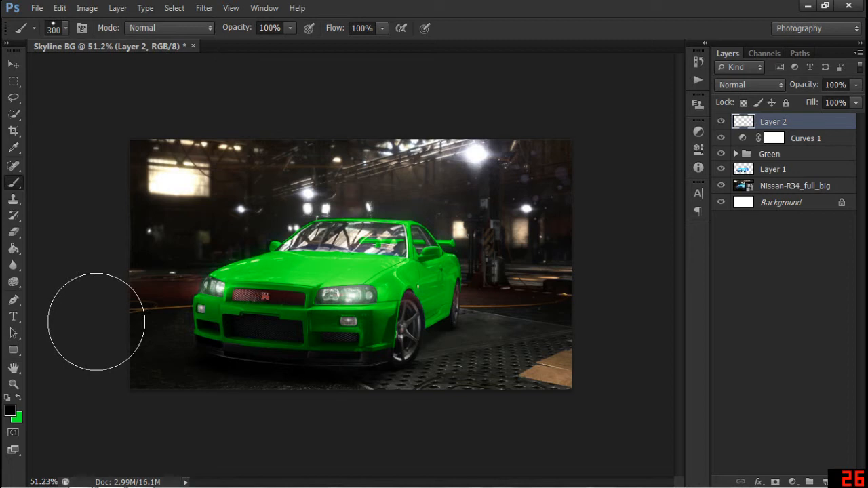
key("x")
key("x")
key("x")
key("x")
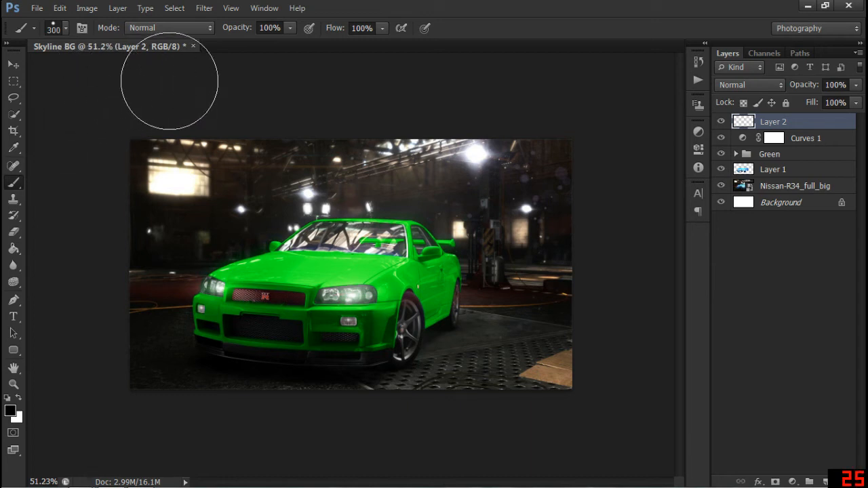
mouse_move(93, 96)
left_mouse_down()
mouse_move(184, 91)
mouse_move(457, 107)
left_mouse_up()
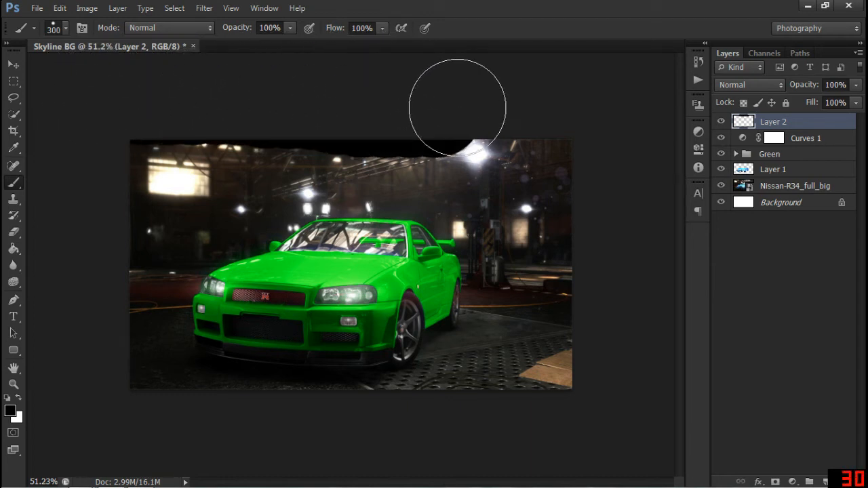
key("ctrl+z")
Set the brush hardness to 0% and paint a soft black vignette around the image edges on Layer 2.
left_click(57, 30)
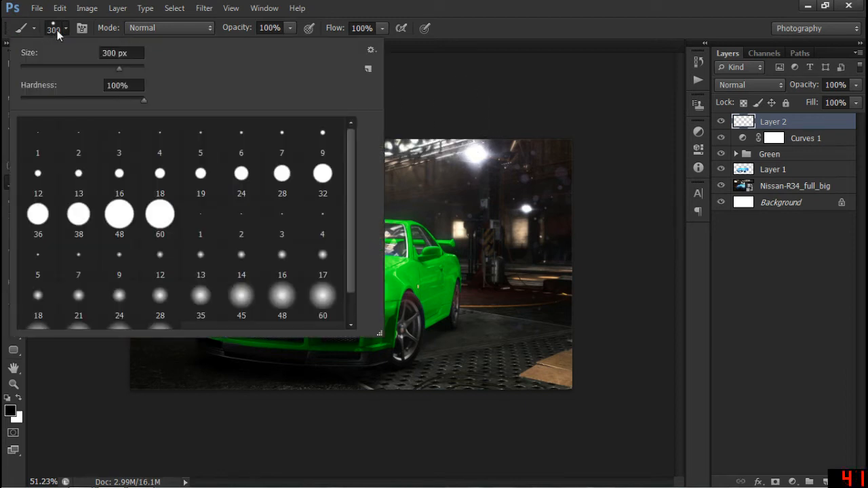
left_click_drag(141, 99, 2, 91)
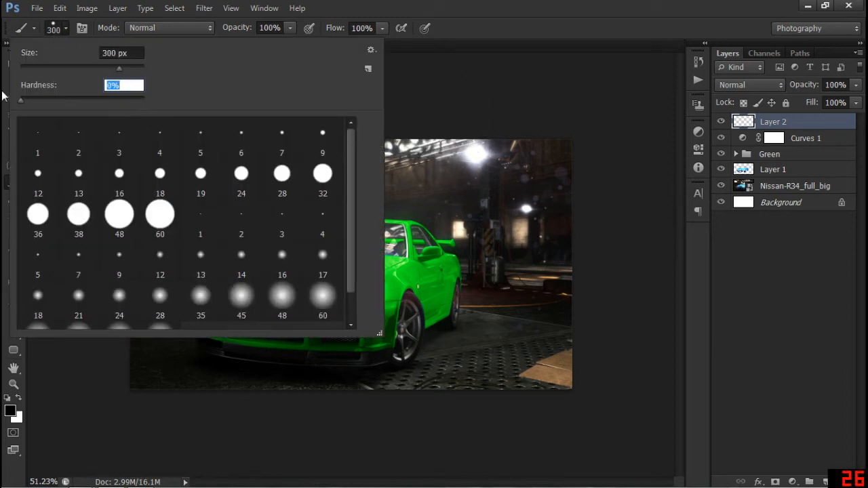
left_click(401, 67)
mouse_move(71, 91)
left_mouse_down()
mouse_move(253, 101)
mouse_move(592, 97)
left_mouse_up()
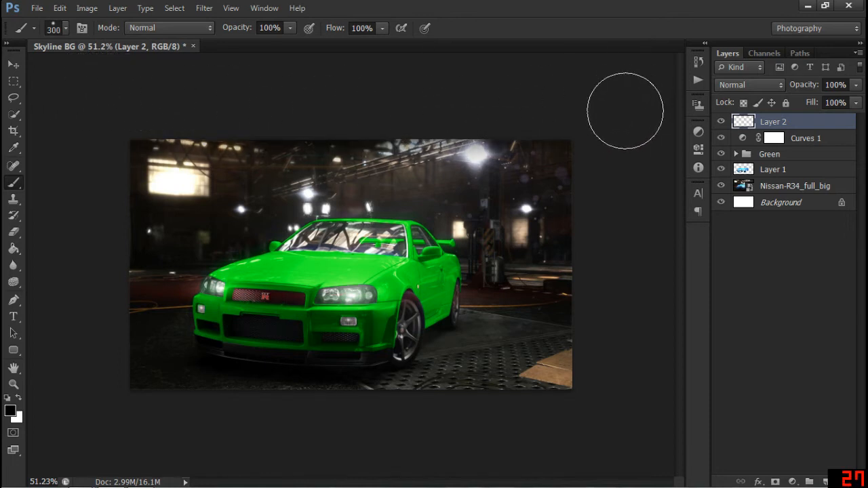
mouse_move(620, 263)
left_mouse_down()
mouse_move(613, 405)
mouse_move(614, 380)
mouse_move(601, 420)
mouse_move(577, 418)
mouse_move(552, 441)
mouse_move(563, 430)
mouse_move(110, 427)
mouse_move(77, 198)
mouse_move(77, 116)
mouse_move(105, 94)
left_mouse_up()
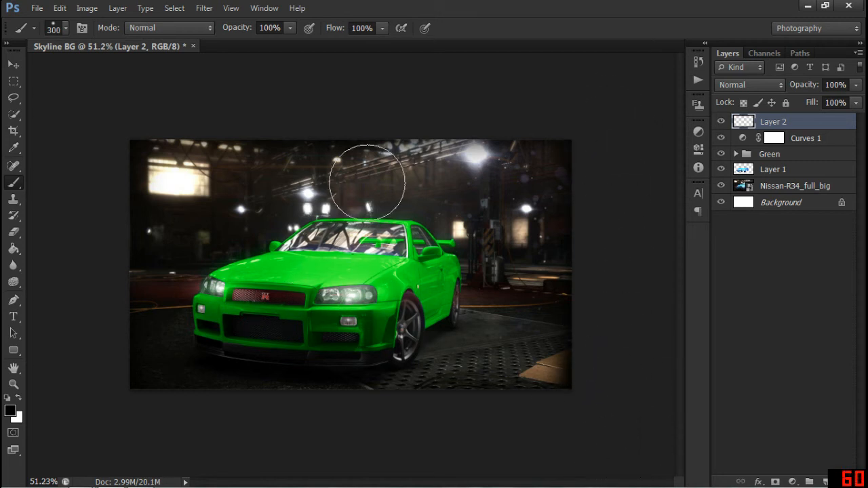
Switch to the Eraser in Brush mode and give it a 50 px tip with the softest hardness.
key("e")
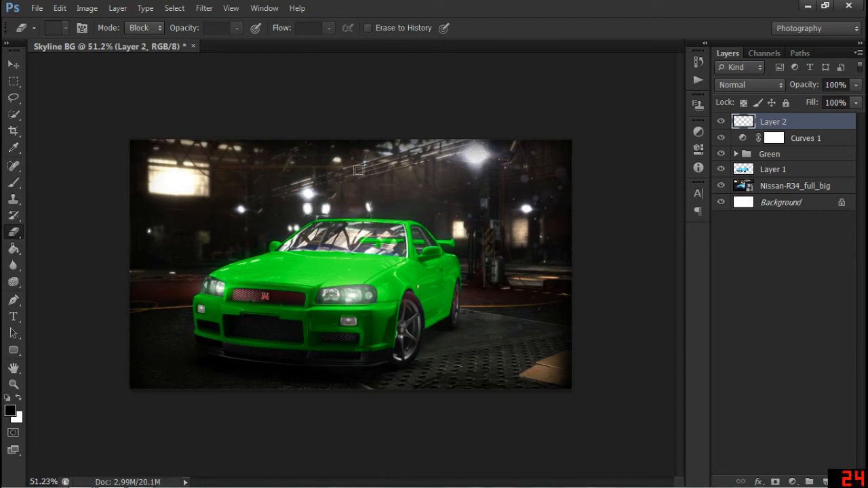
key("shift+plus")
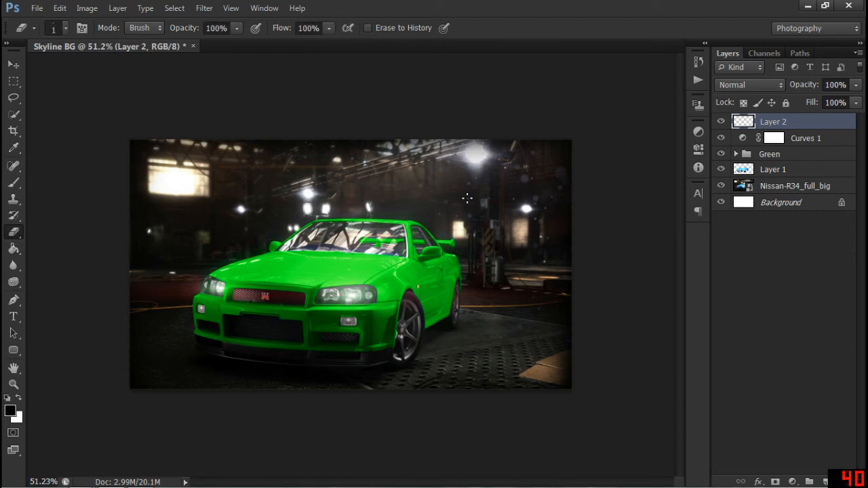
key("bracketright")
key("bracketright")
key("bracketright")
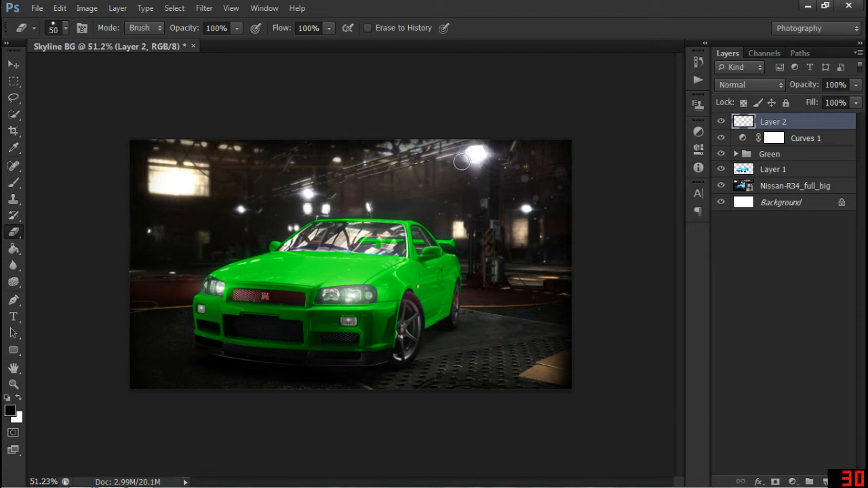
left_click(66, 30)
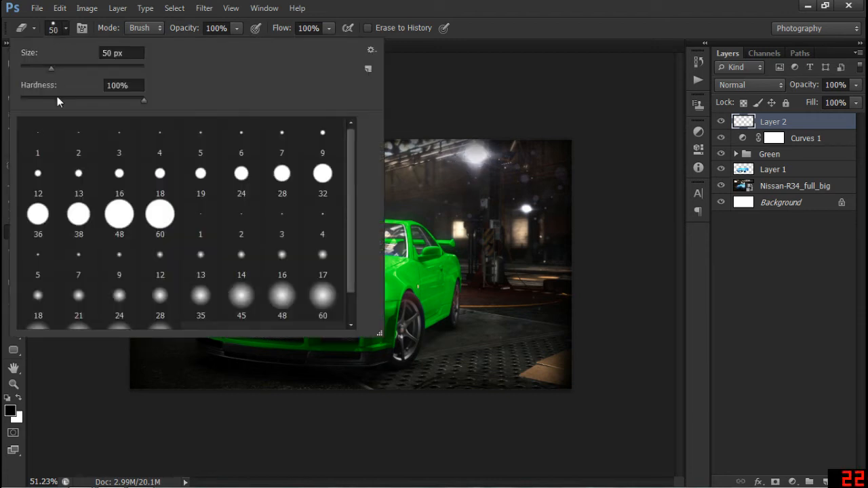
left_click_drag(58, 96, 2, 104)
key("Return")
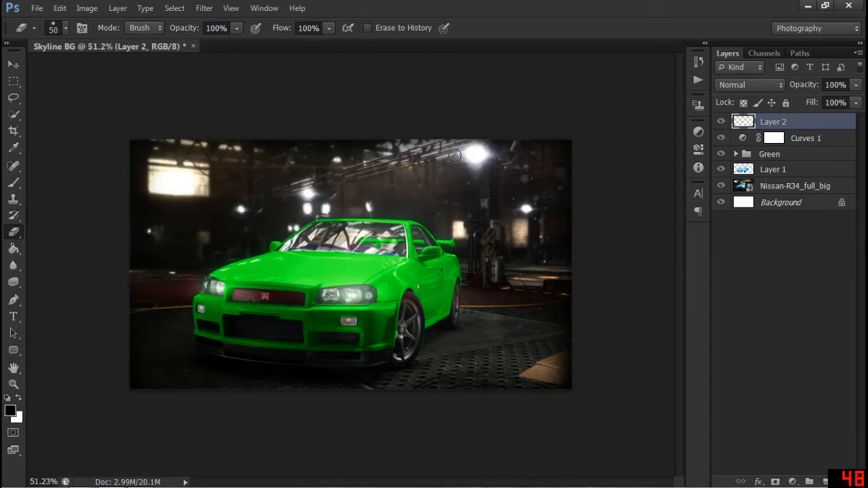
Compare the image with Layer 2, Curves 1 and the Green group toggled off and on, leaving all of them shown.
left_click(721, 122)
left_click(721, 139)
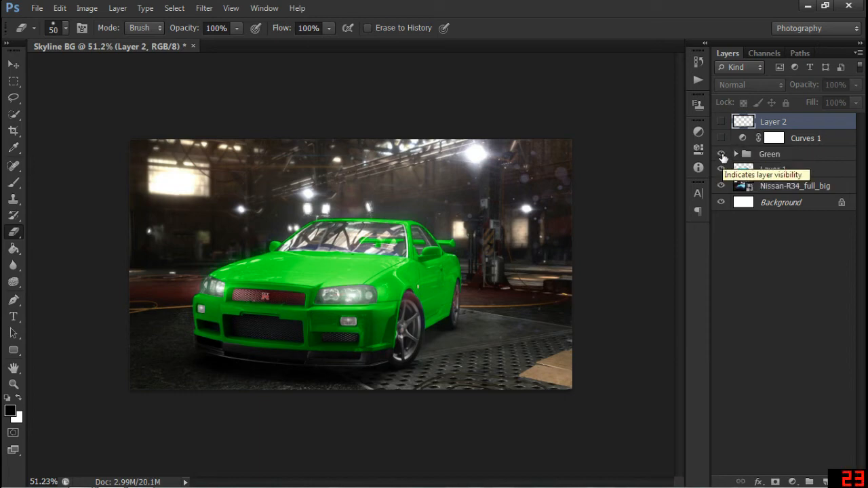
left_click(722, 153)
left_click(721, 154)
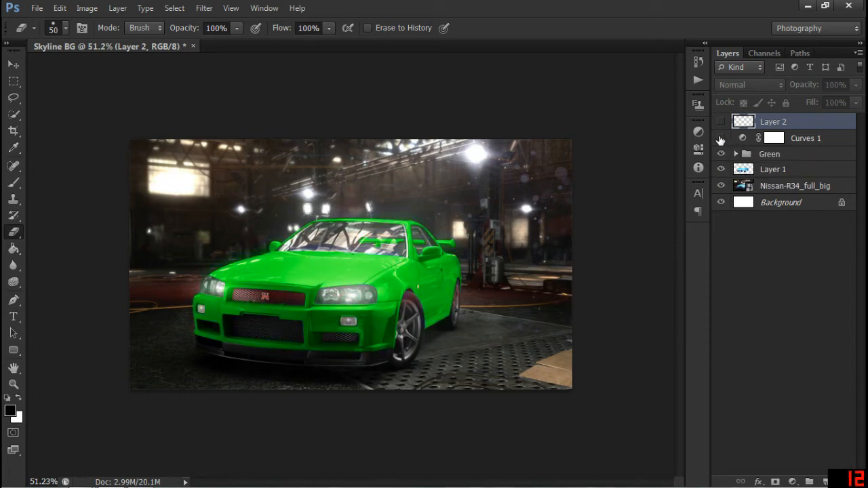
left_click(721, 139)
left_click(720, 139)
left_click(720, 140)
left_click(720, 123)
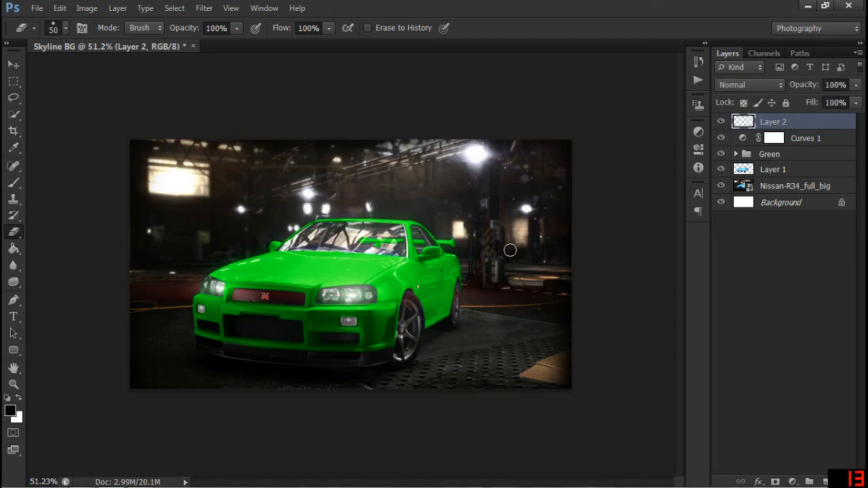
Return to the Brush tool and check its size and hardness settings.
key("b")
right_click(497, 234)
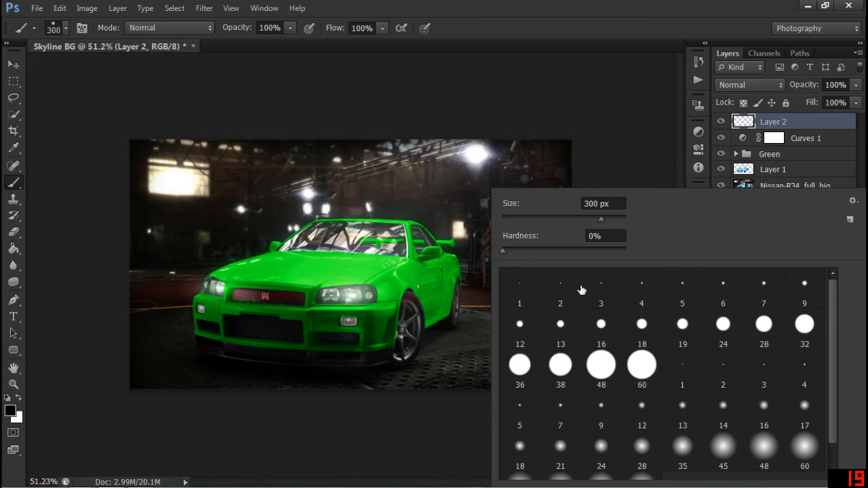
key("Escape")
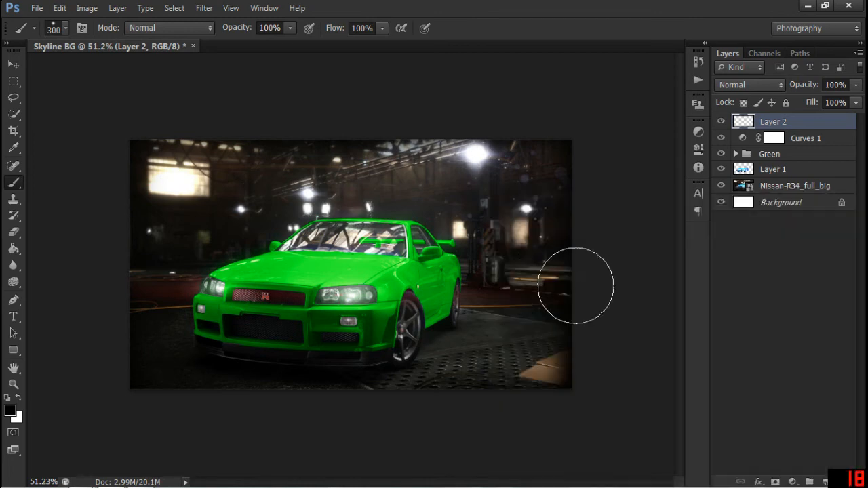
Expand the Green group to review its layers, and inspect the finished car enlarged with the Layers panel hidden.
left_click(734, 154)
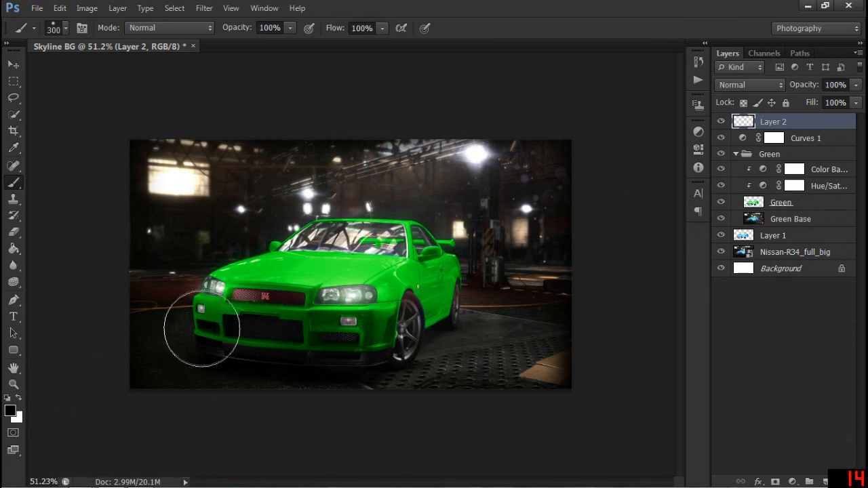
key("F7")
key("z")
left_click_drag(282, 274, 302, 280)
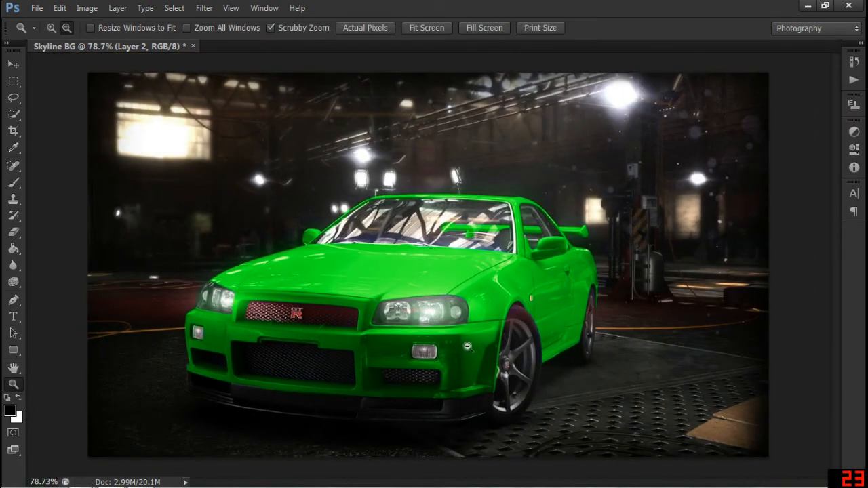
Minimise Photoshop and both Explorer windows to view the desktop wallpaper.
left_click(807, 6)
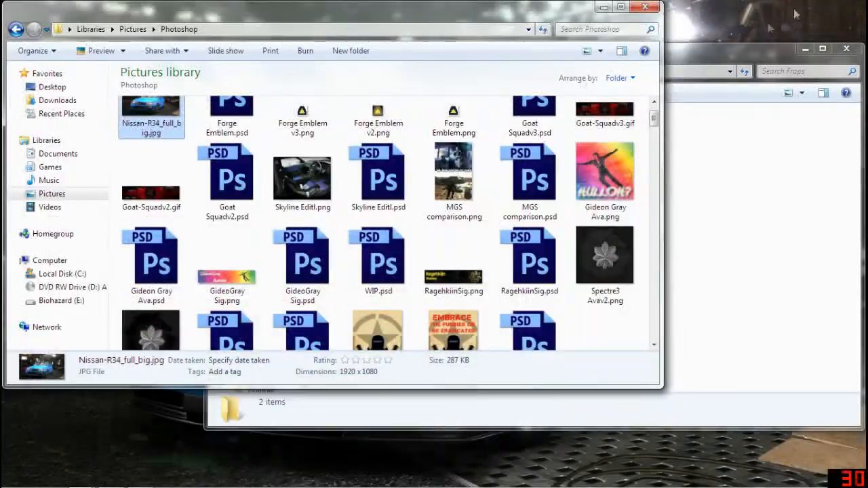
left_click(603, 6)
left_click(805, 49)
left_click_drag(2, 52, 638, 470)
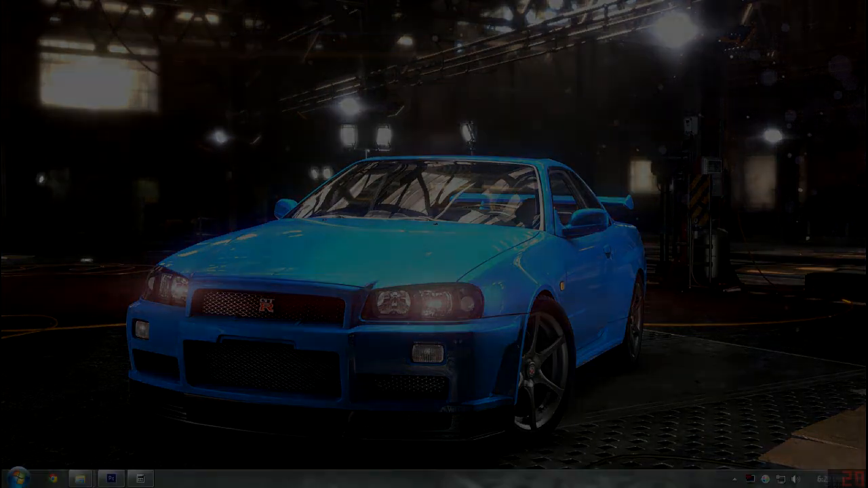